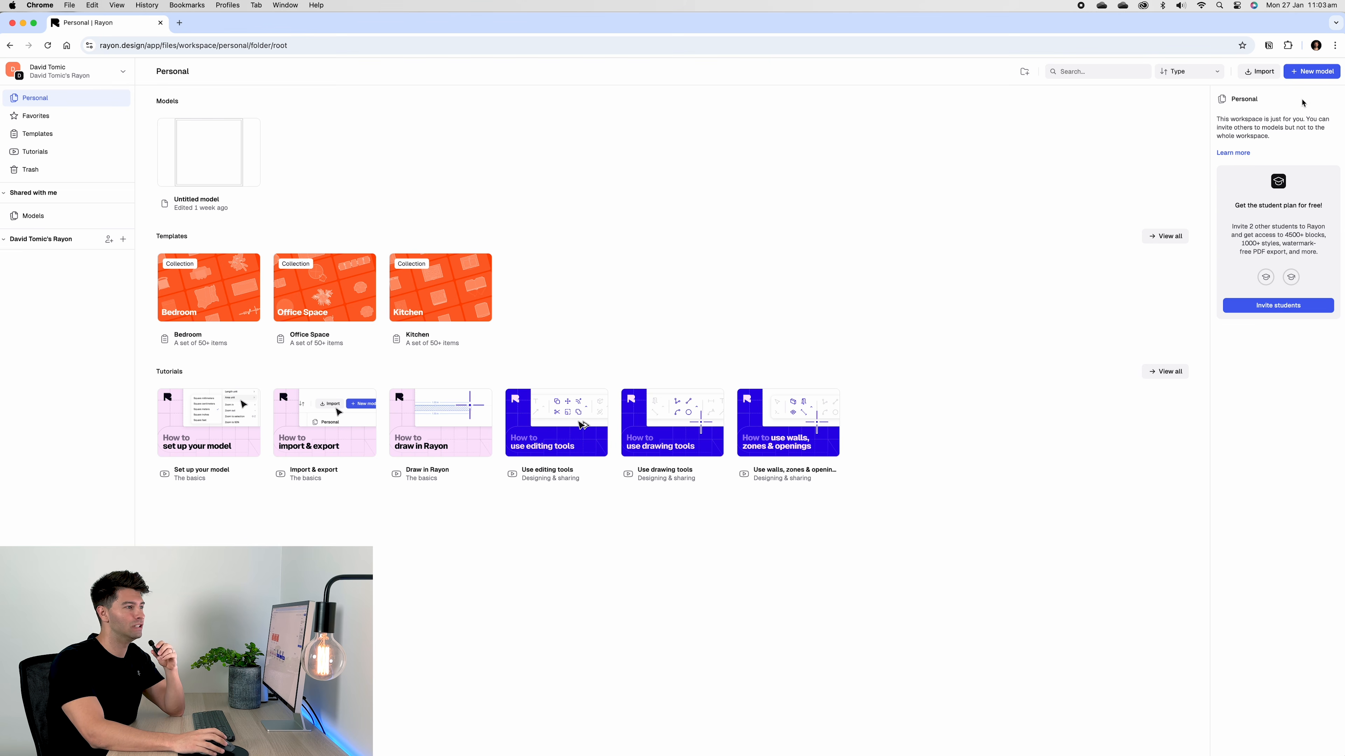
Create a blank model in the Personal workspace, opening as New Model in millimetres
left_click(1312, 72)
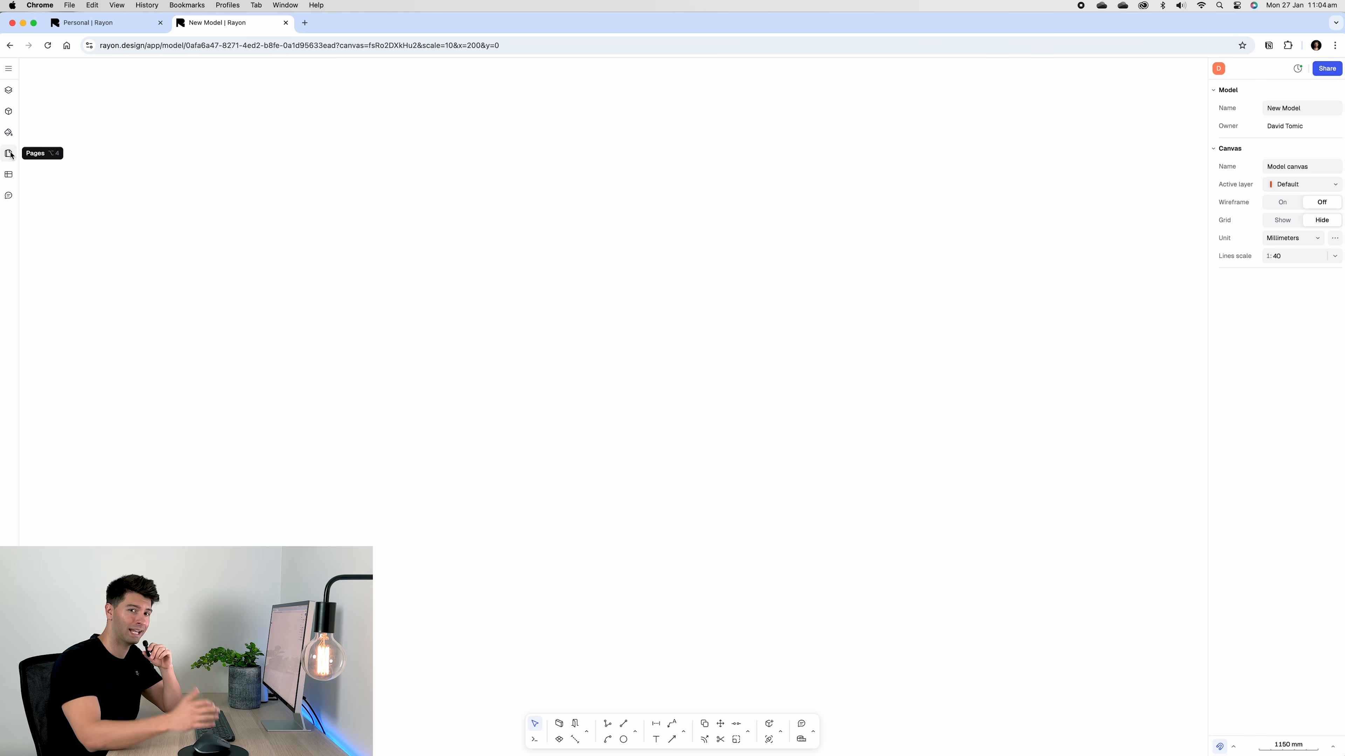
Add a new page to the model and name it 'Ground Floor Plan - 1:100'
left_click(9, 154)
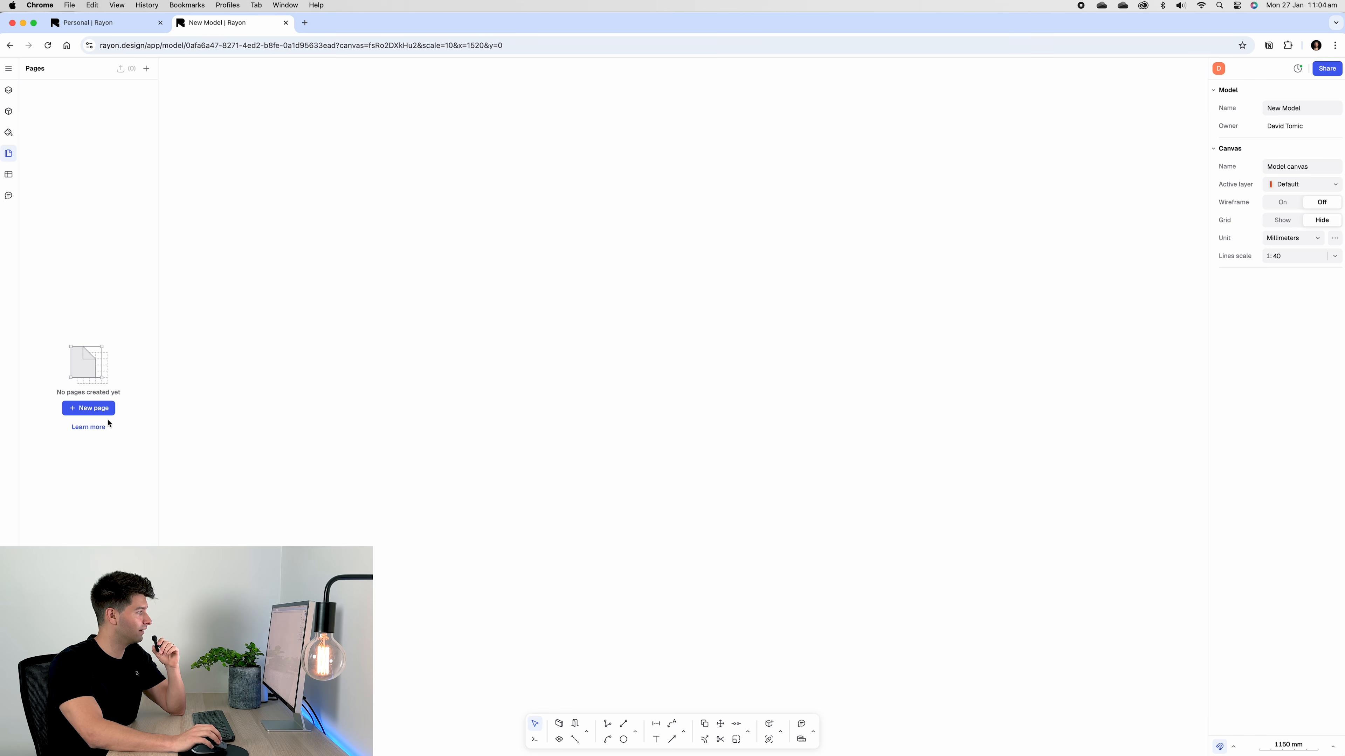
left_click(88, 408)
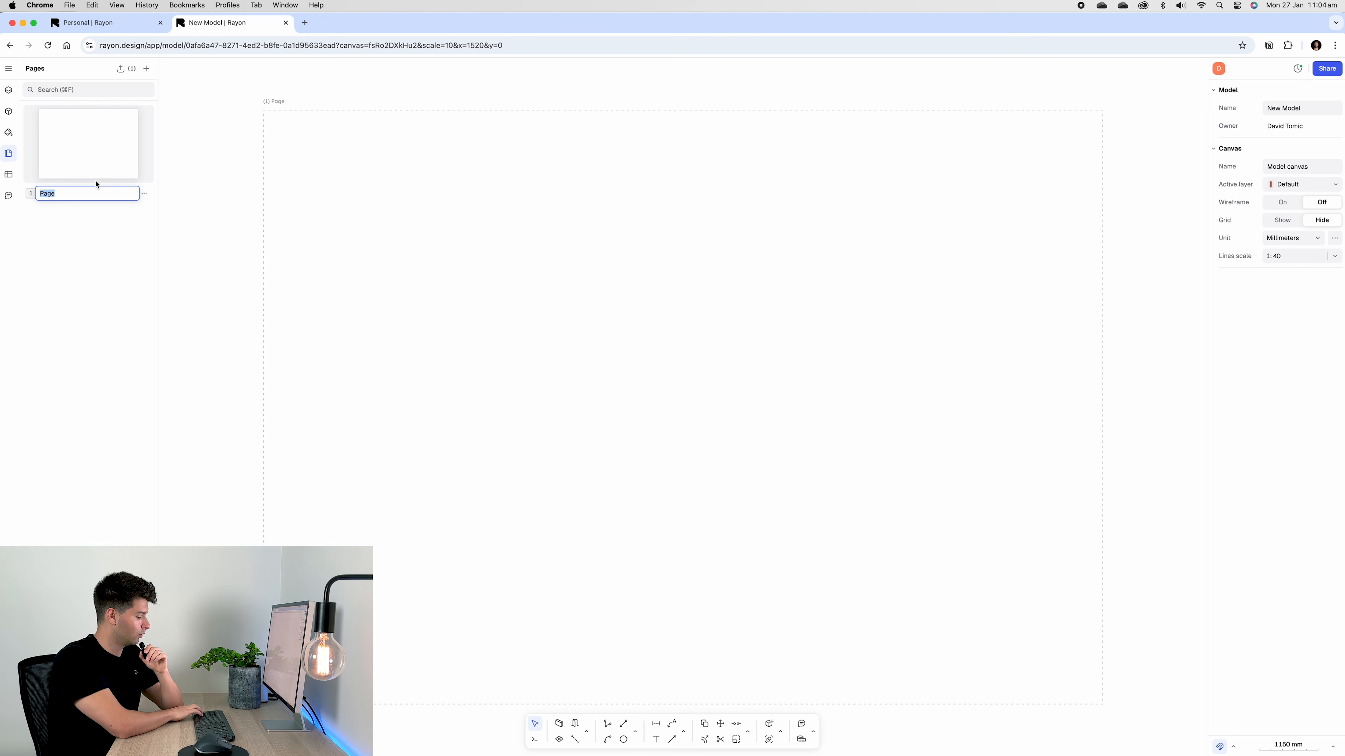
type("Ground Floor Plan")
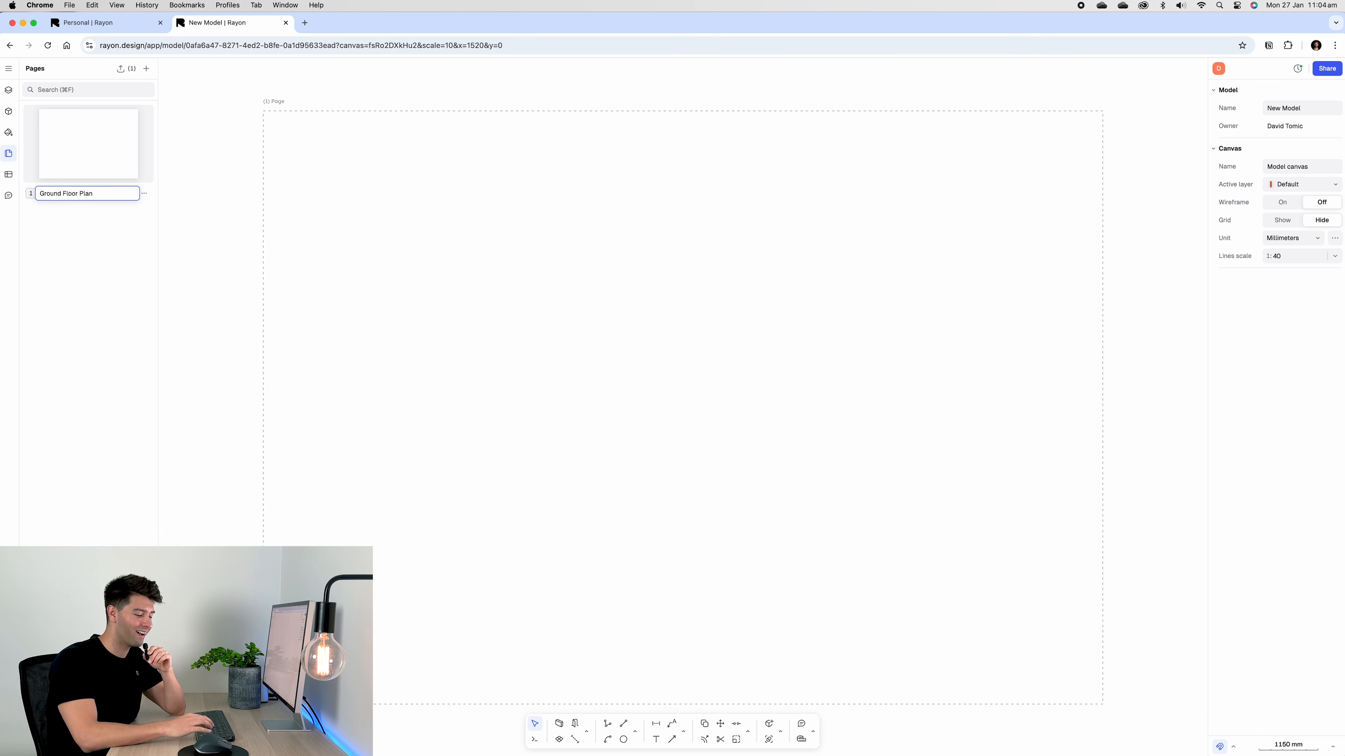
type(" 1:")
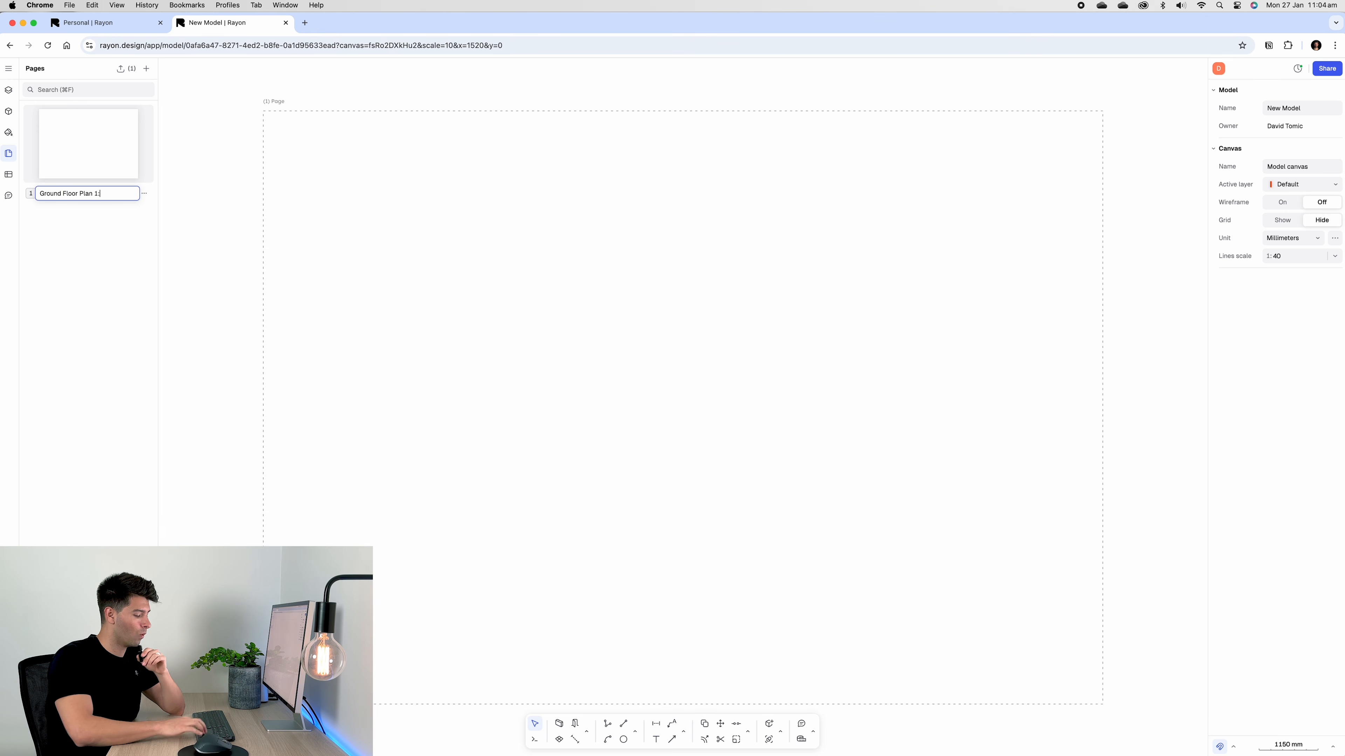
type("100")
key("Left")
key("Left")
key("Left")
key("Left")
key("Left")
type("-")
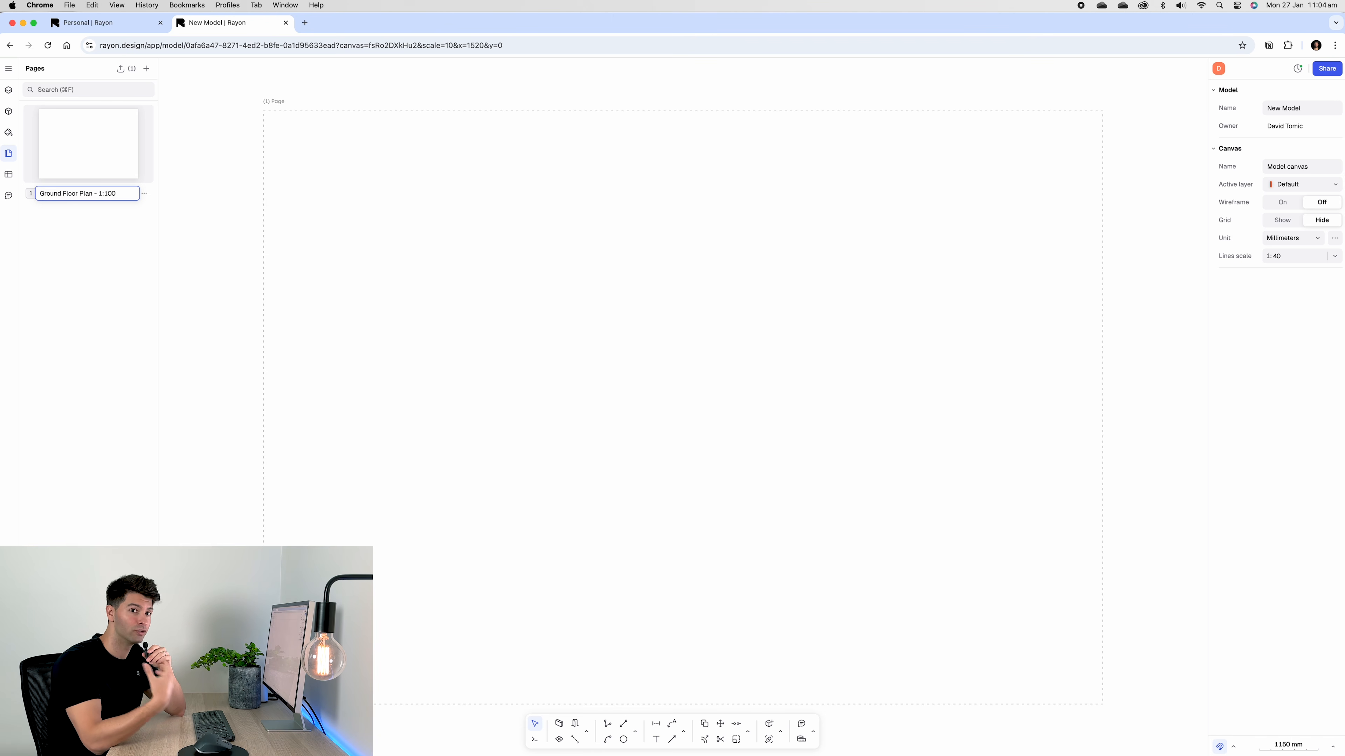
key("Return")
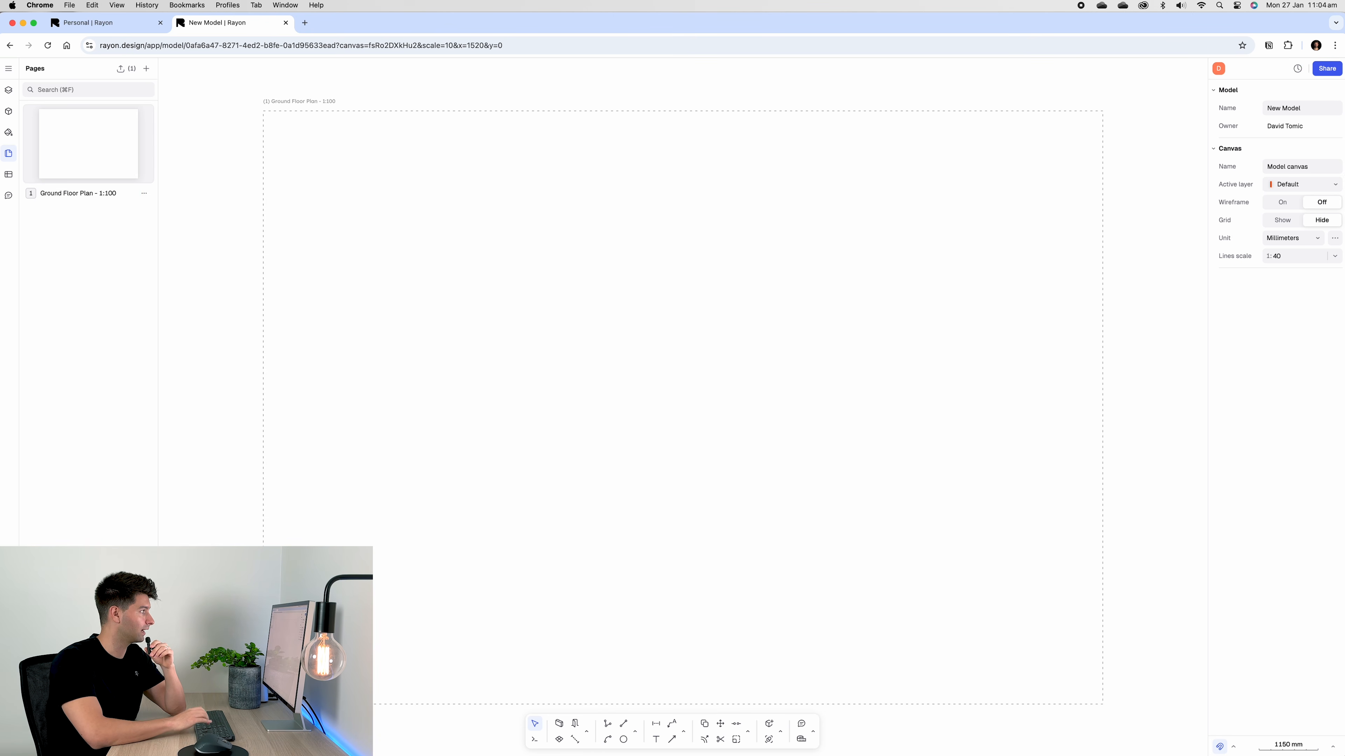
Give the Ground Floor Plan page A1 paper format and a 1:100 scale
left_click(309, 112)
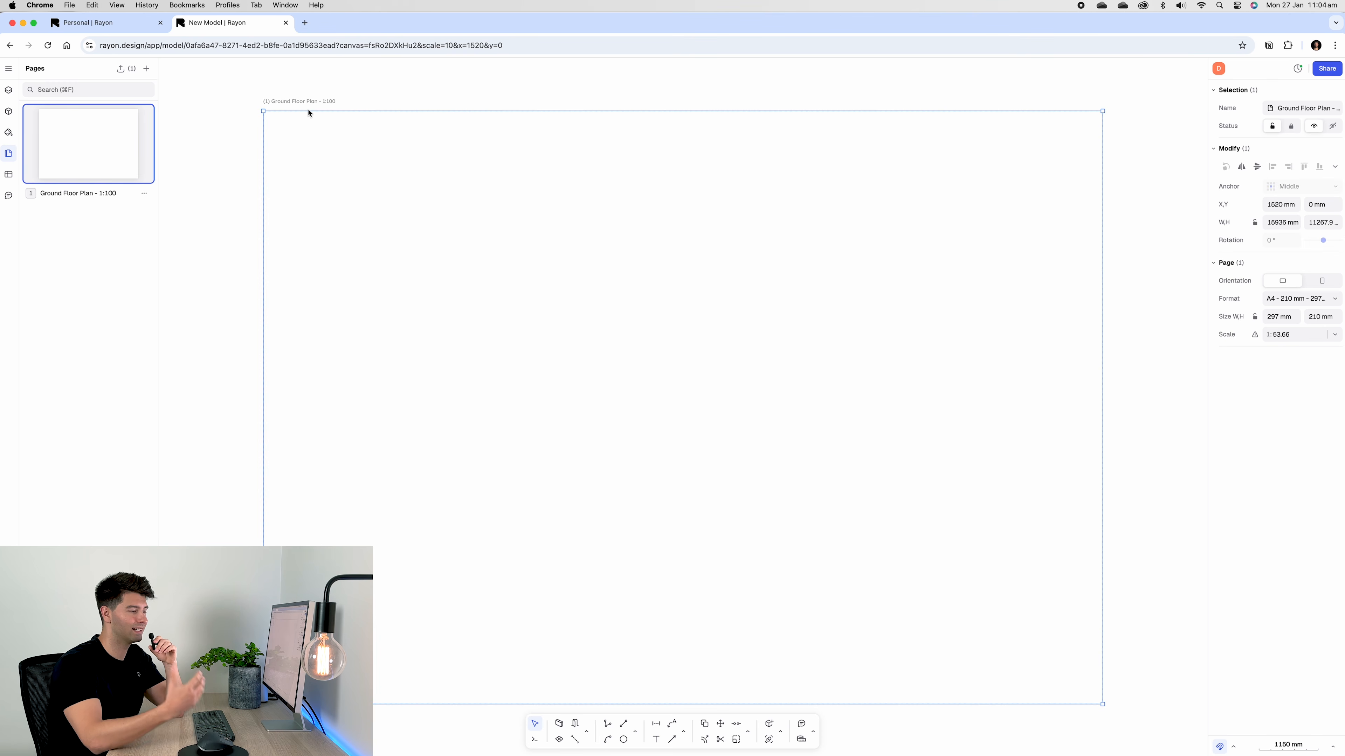
left_click(1296, 300)
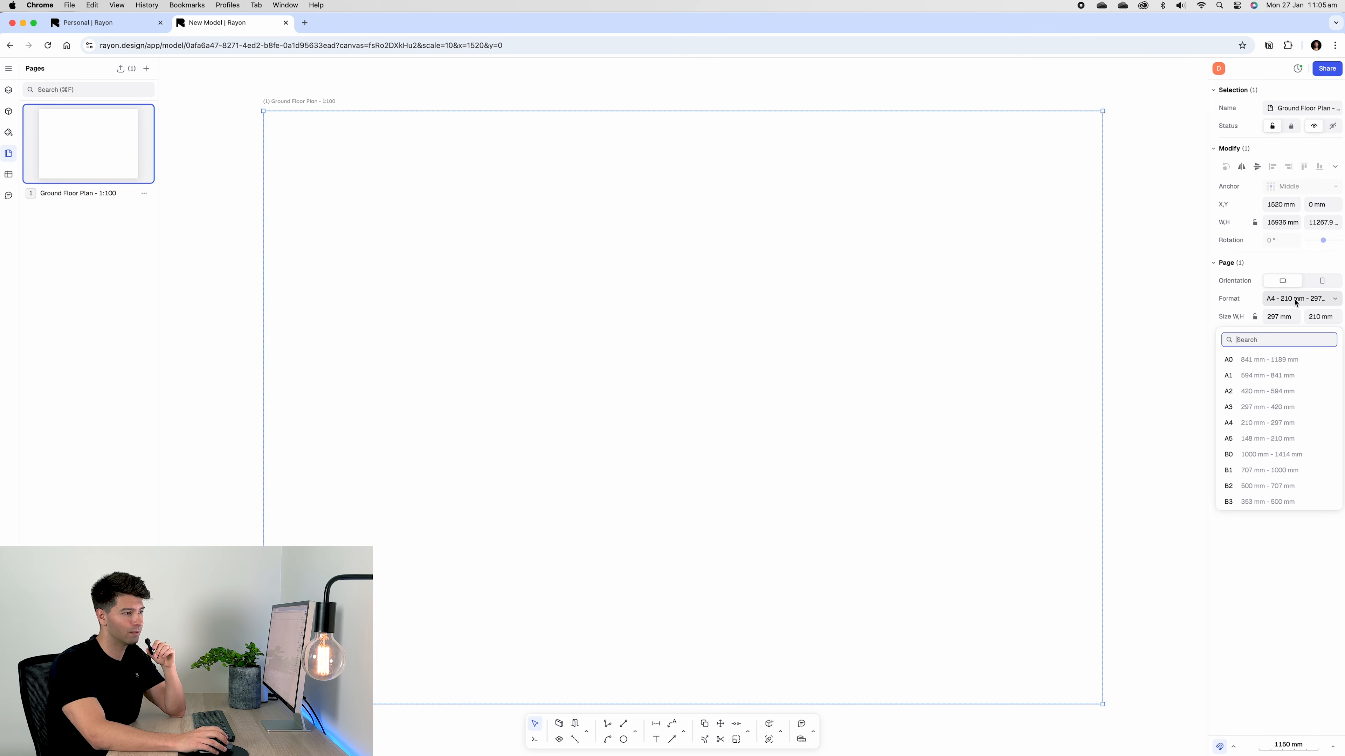
left_click(1266, 377)
scroll(1022, 321, "down", 10)
middle_click_drag(998, 322, 815, 328)
scroll(838, 321, "up", 3)
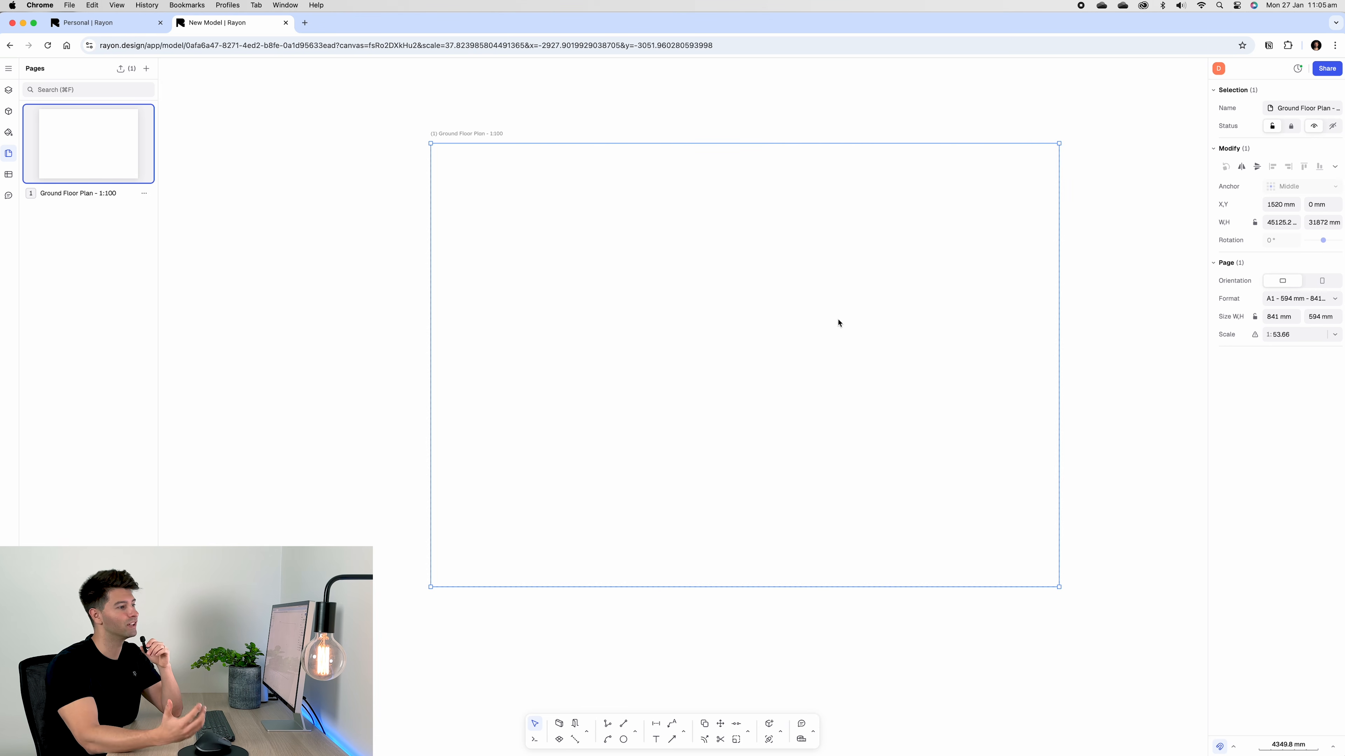
left_click(1333, 336)
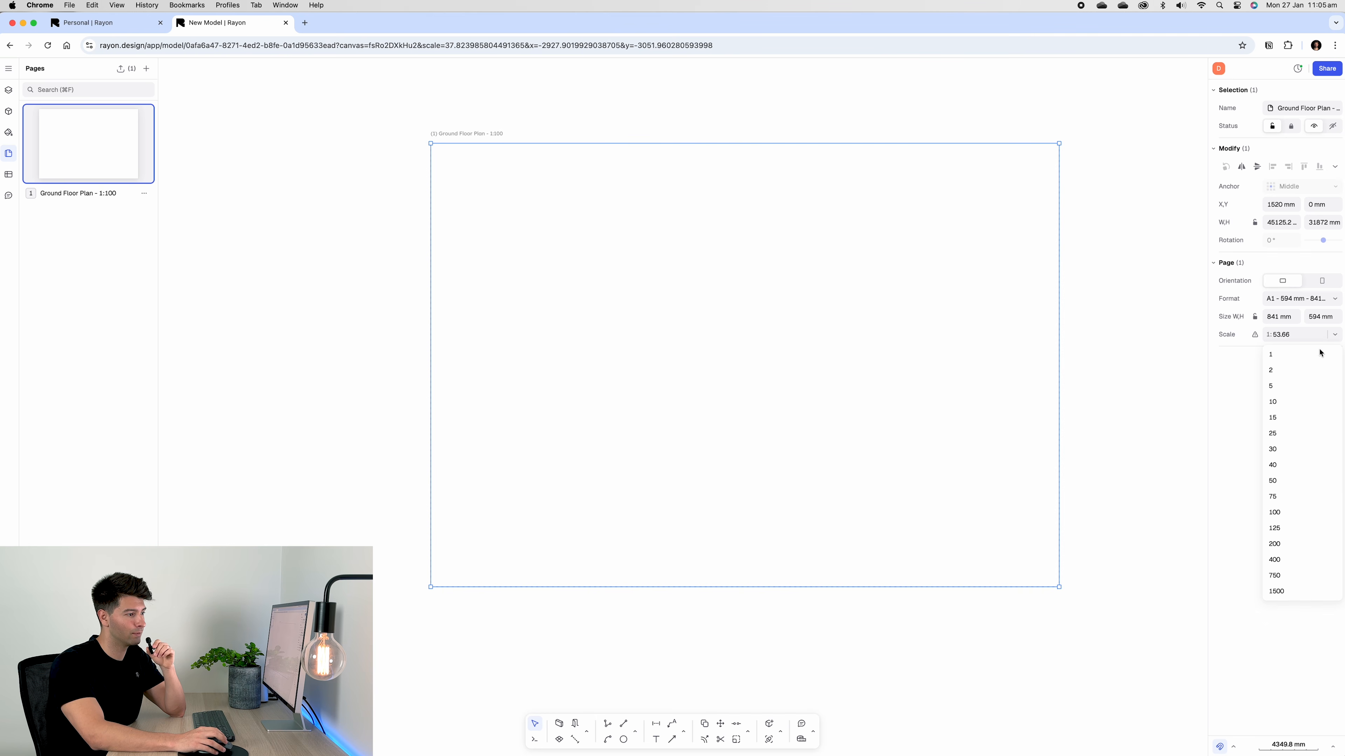
left_click(1287, 514)
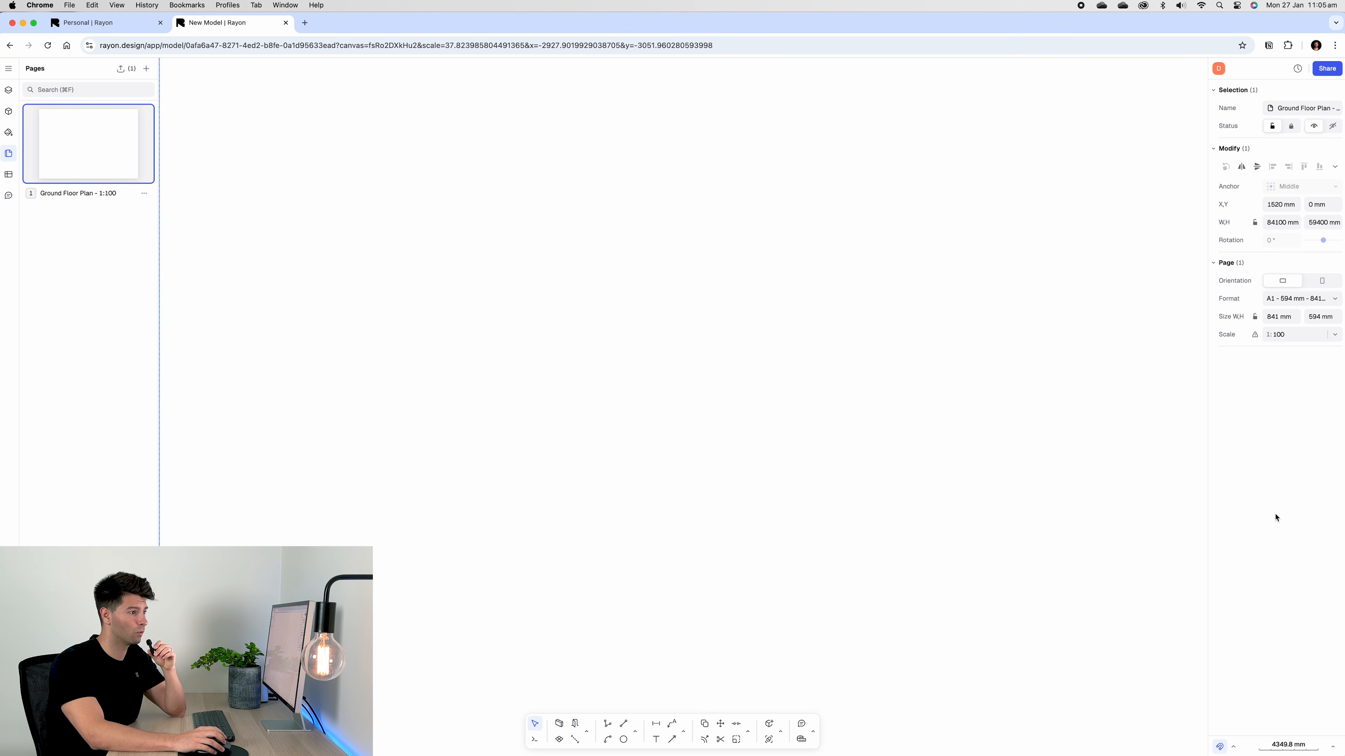
scroll(1070, 464, "down", 5)
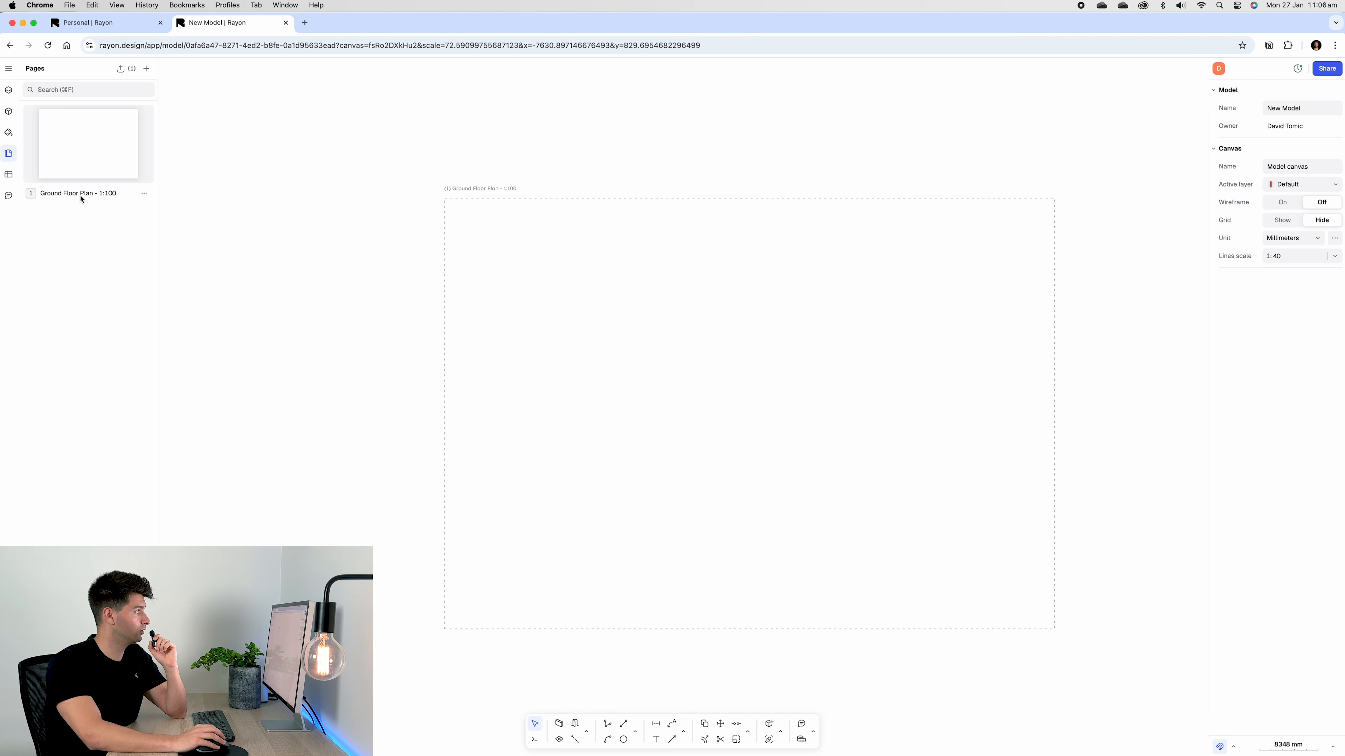
Import Titleblock.dwg with its scale set to I'm not sure, targeting the Ground Floor Plan page
left_click(10, 71)
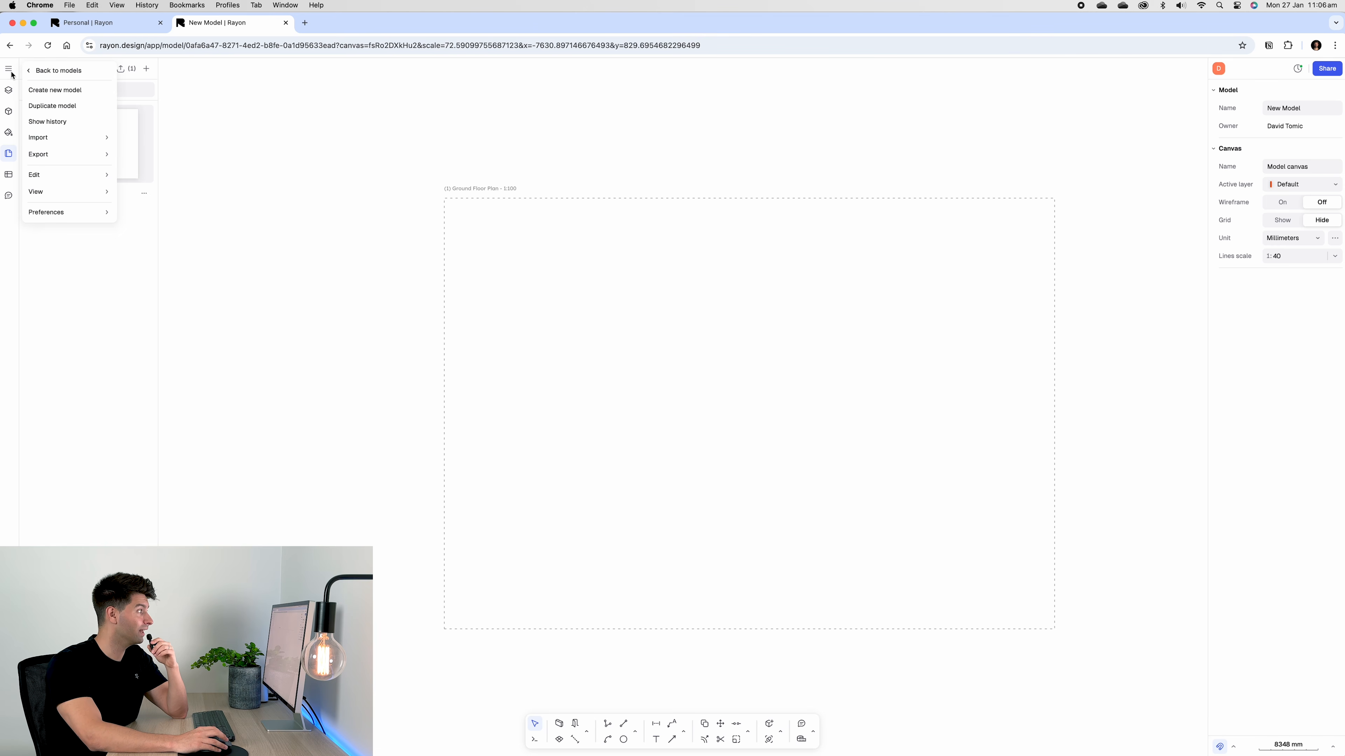
mouse_move(90, 138)
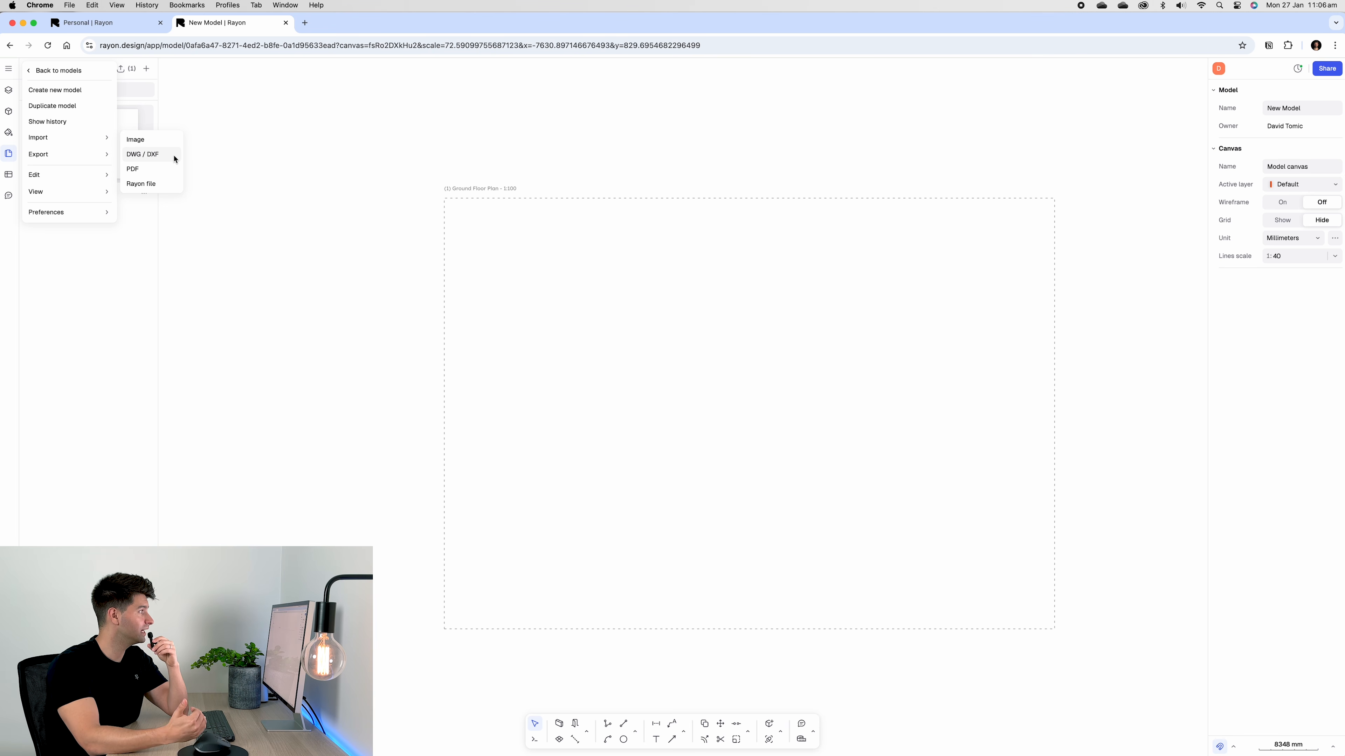
left_click(160, 156)
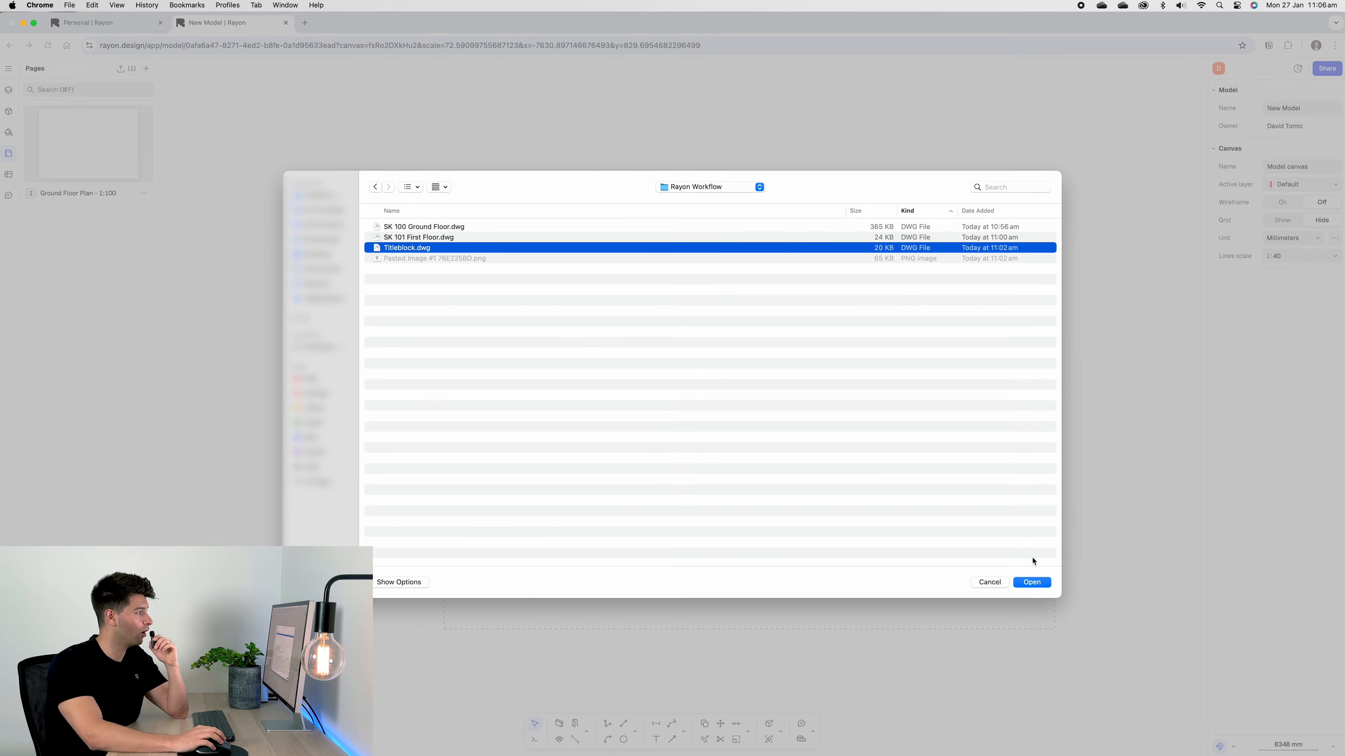
left_click(1043, 584)
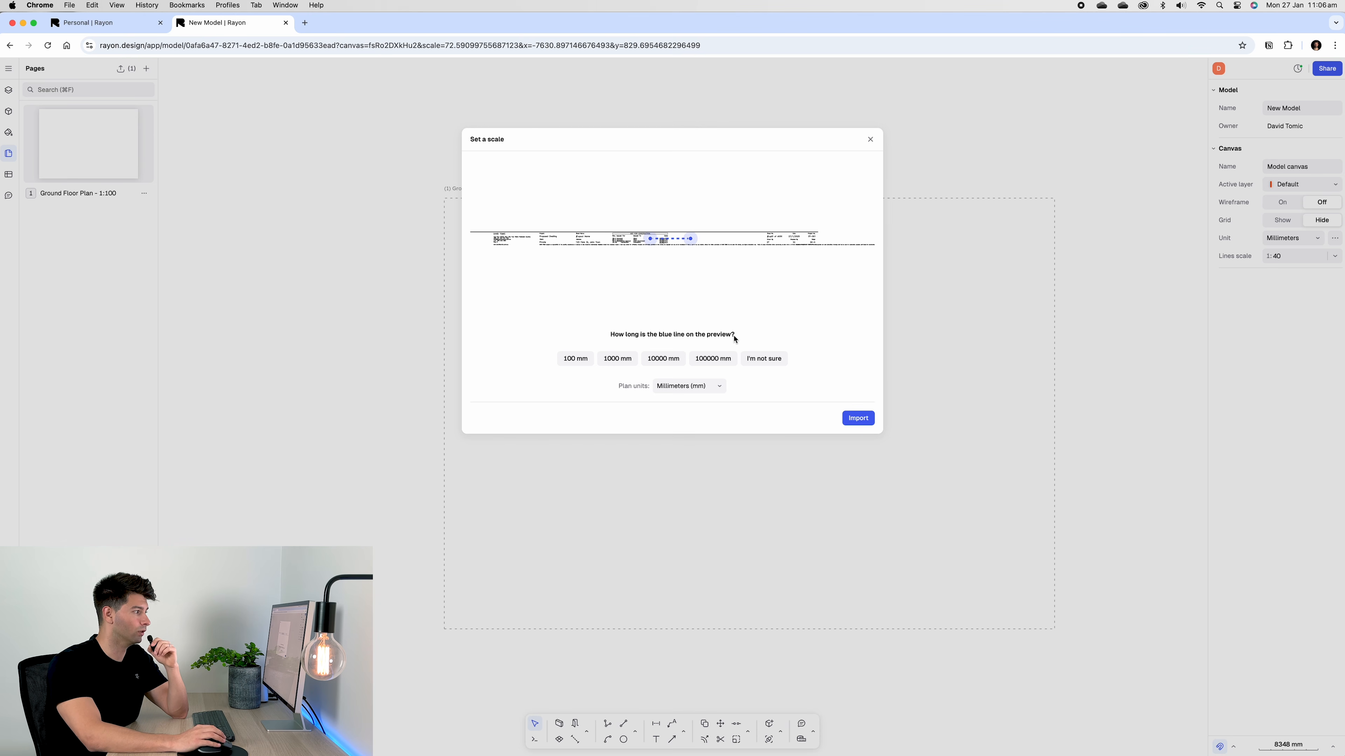
left_click(774, 361)
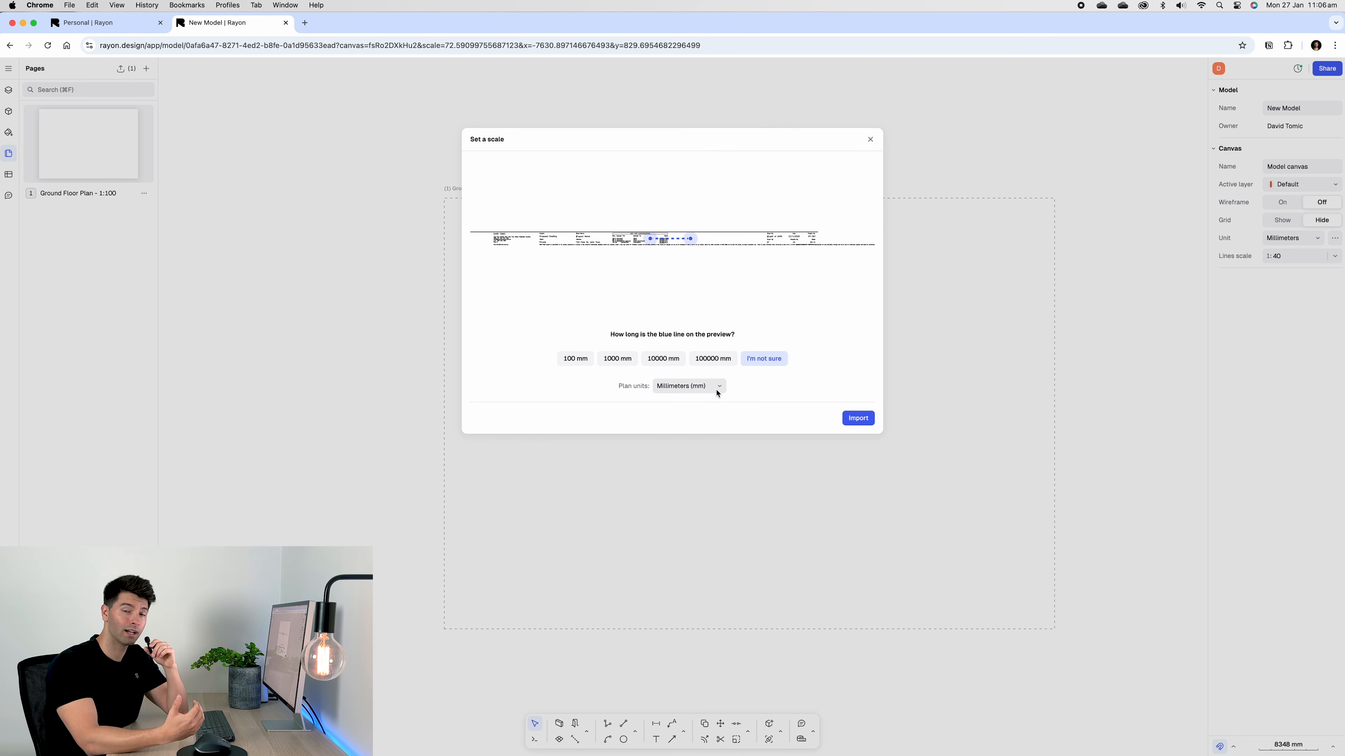
left_click(858, 418)
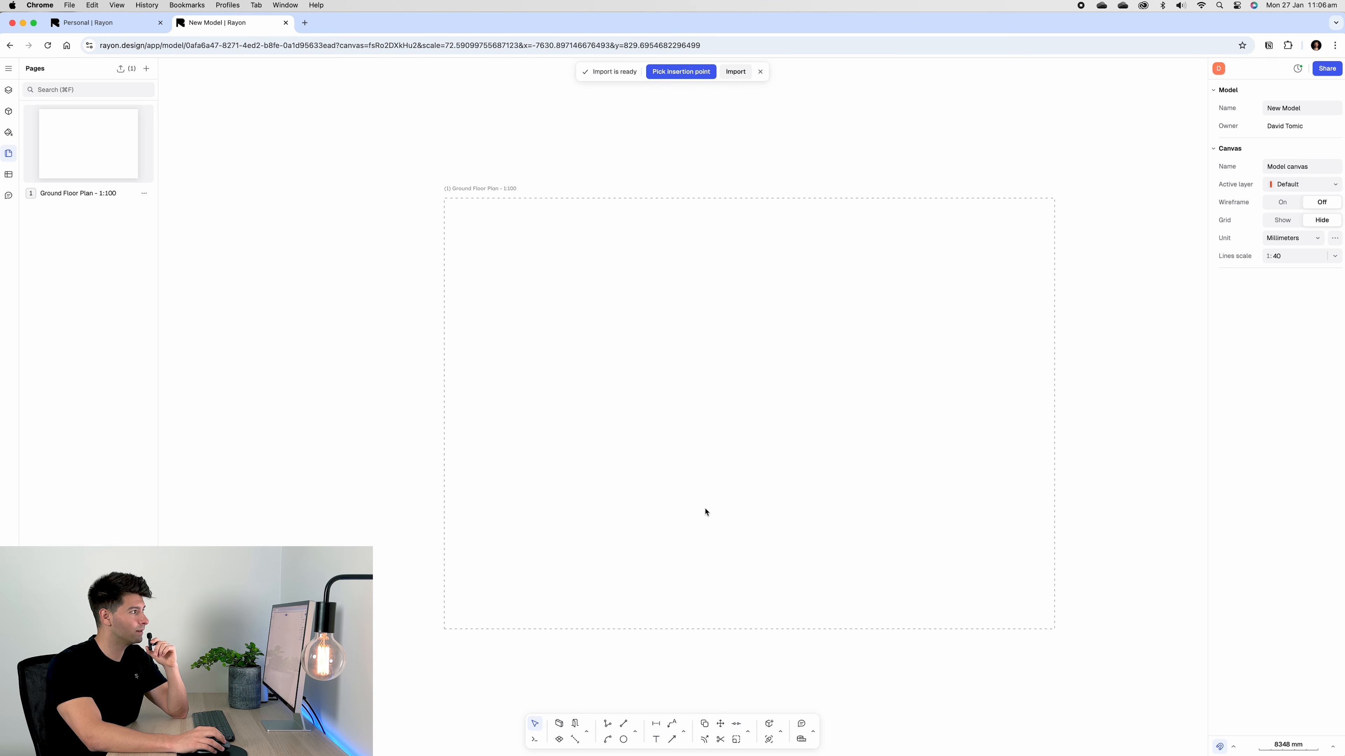
left_click(444, 630)
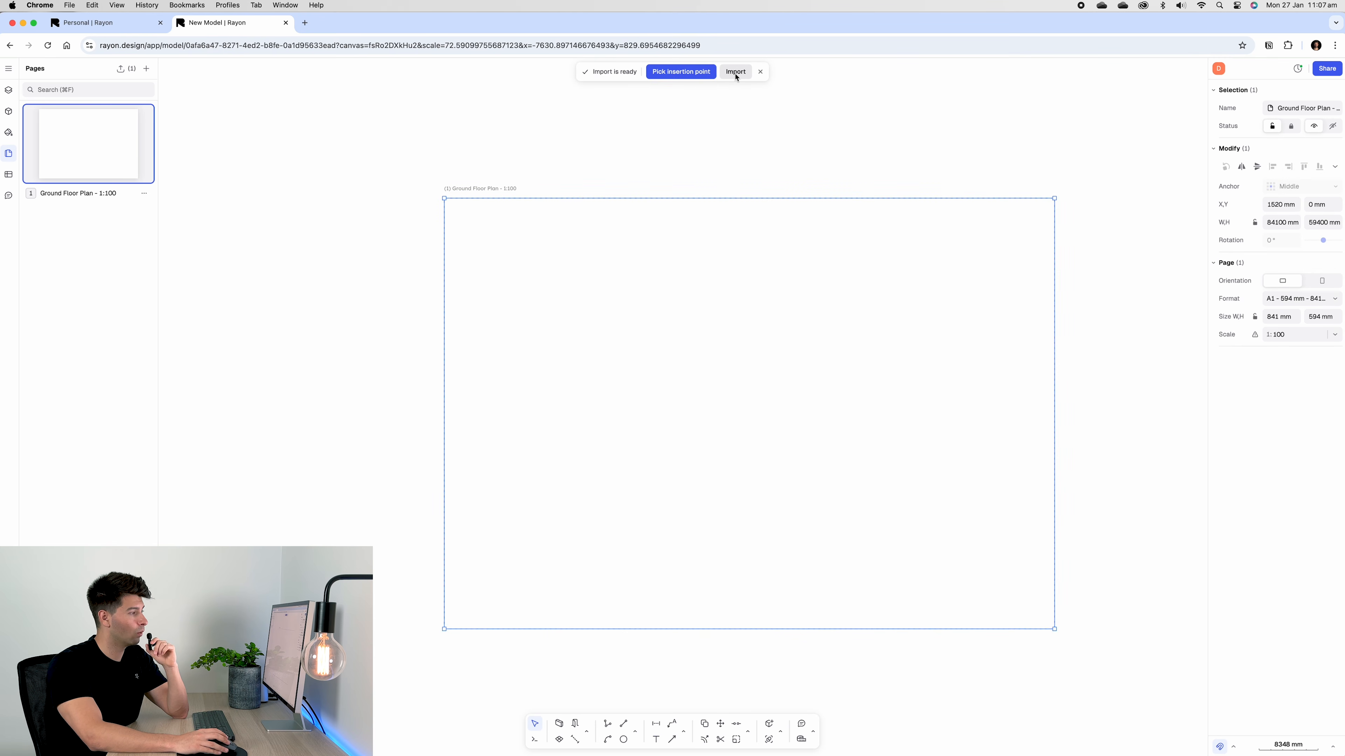
Place the imported titleblock at the Ground Floor Plan page's lower-left corner
left_click(736, 74)
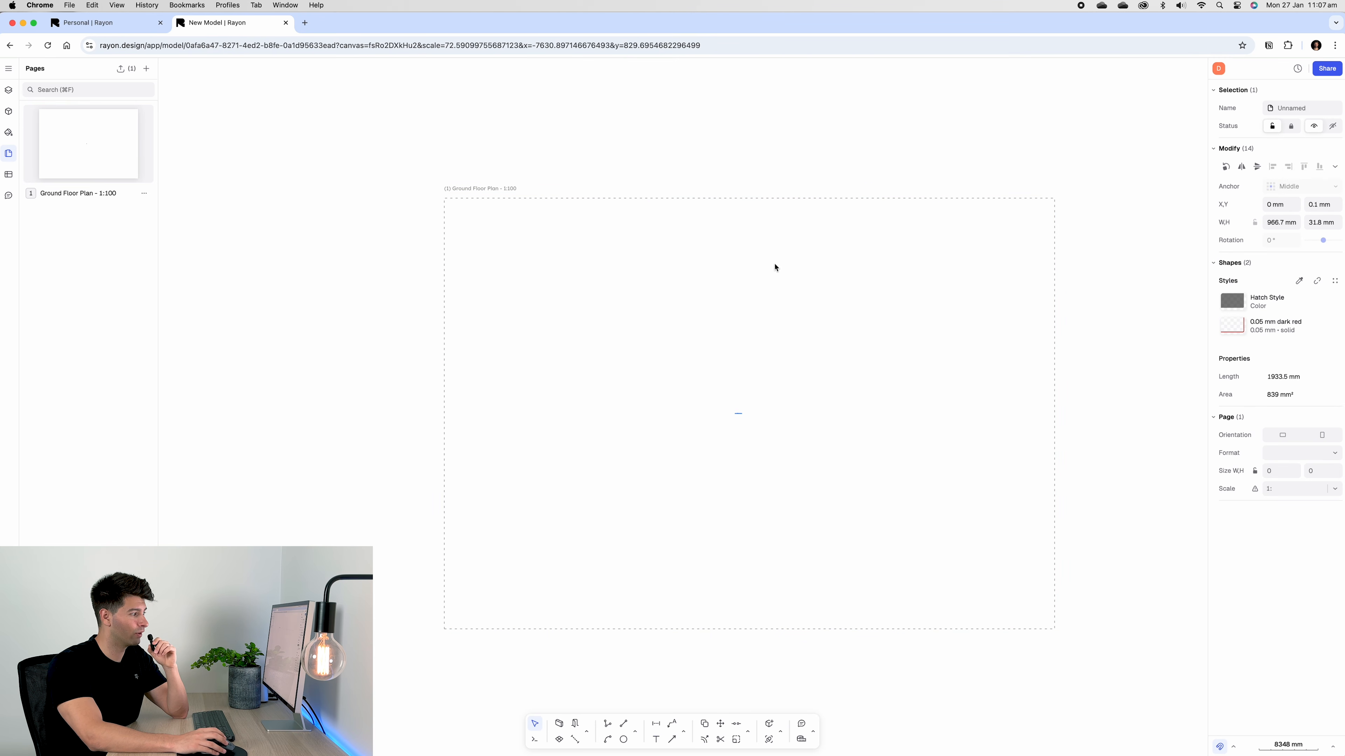
scroll(735, 420, "up", 10)
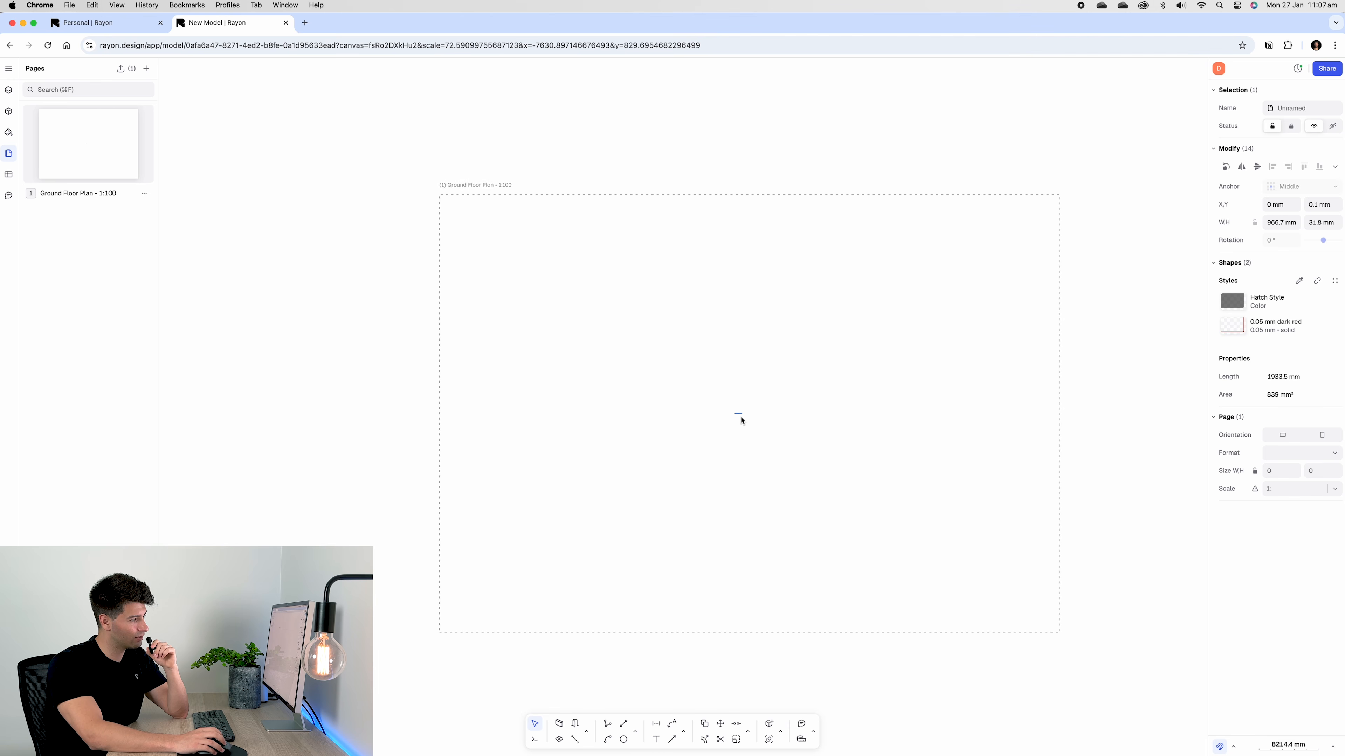
scroll(695, 423, "up", 3)
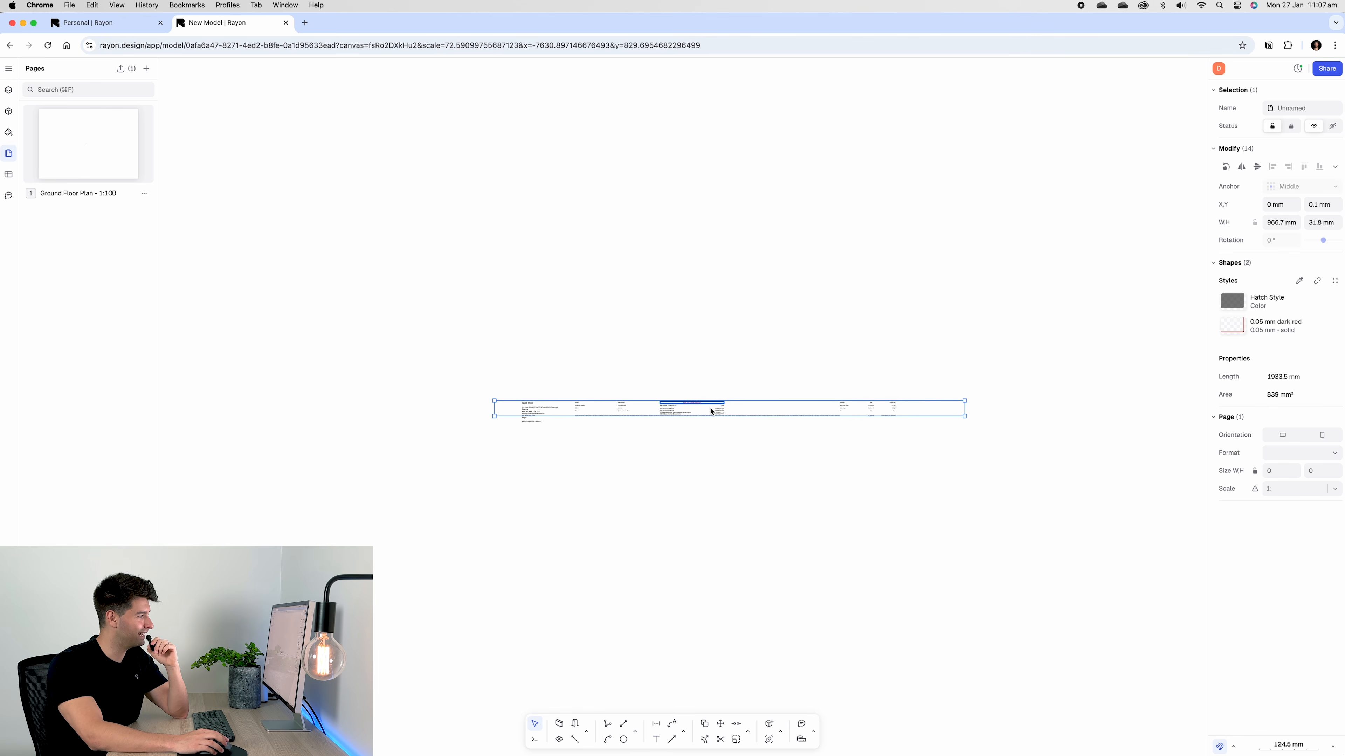
scroll(531, 440, "down", 12)
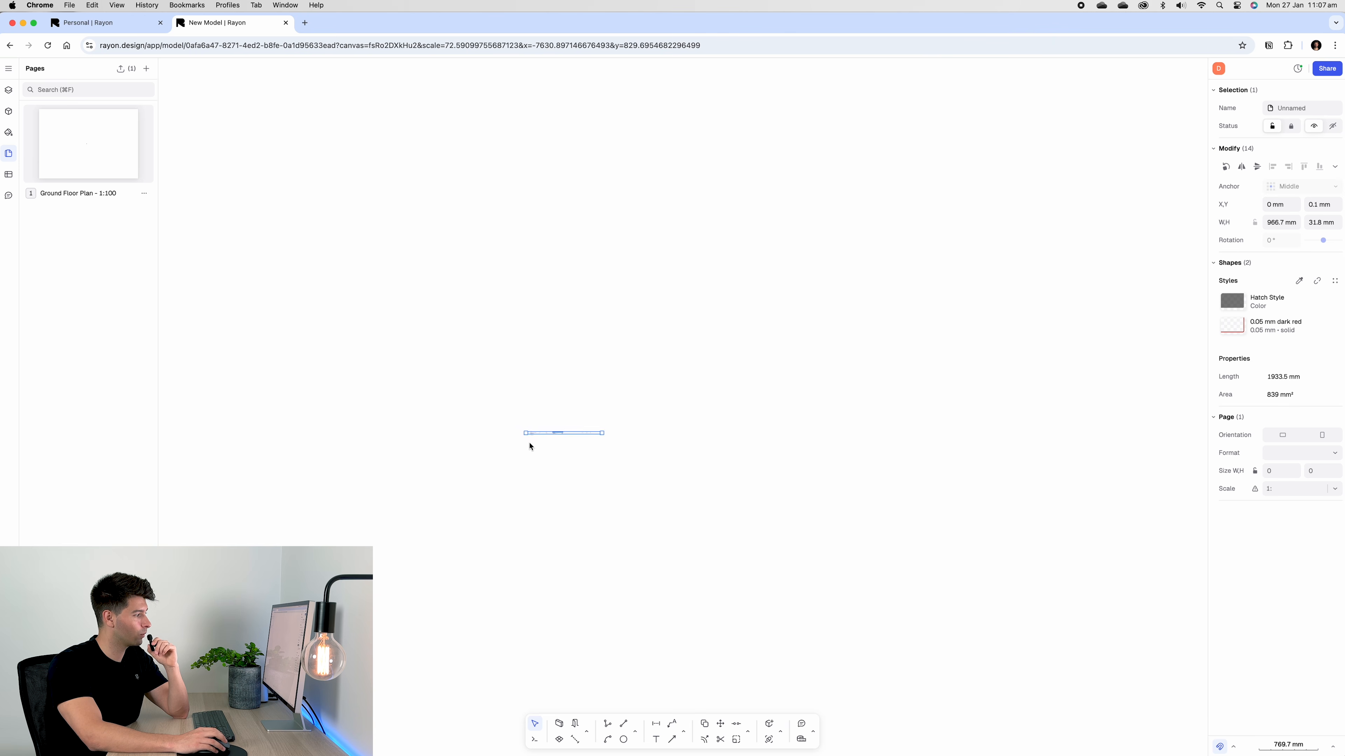
left_click_drag(531, 440, 334, 583)
scroll(334, 582, "up", 10)
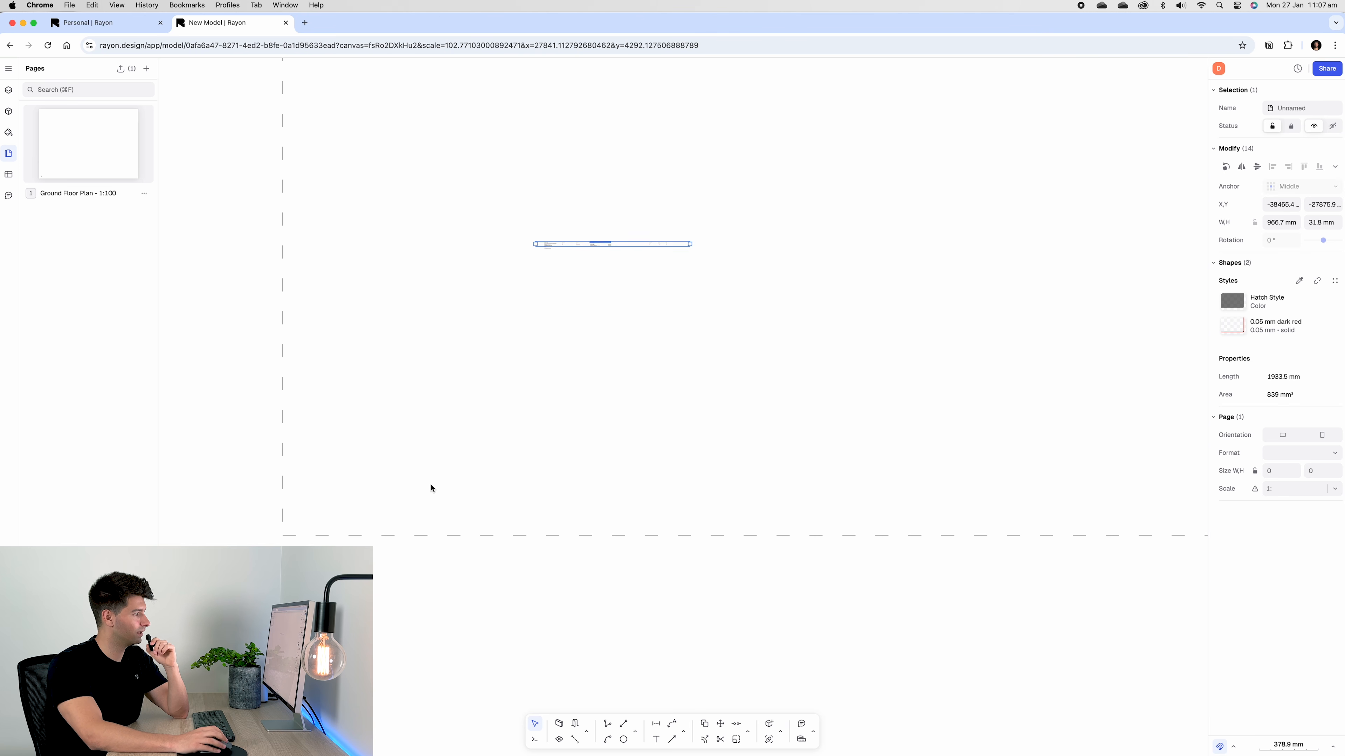
scroll(552, 248, "up", 2)
left_click_drag(553, 249, 391, 544)
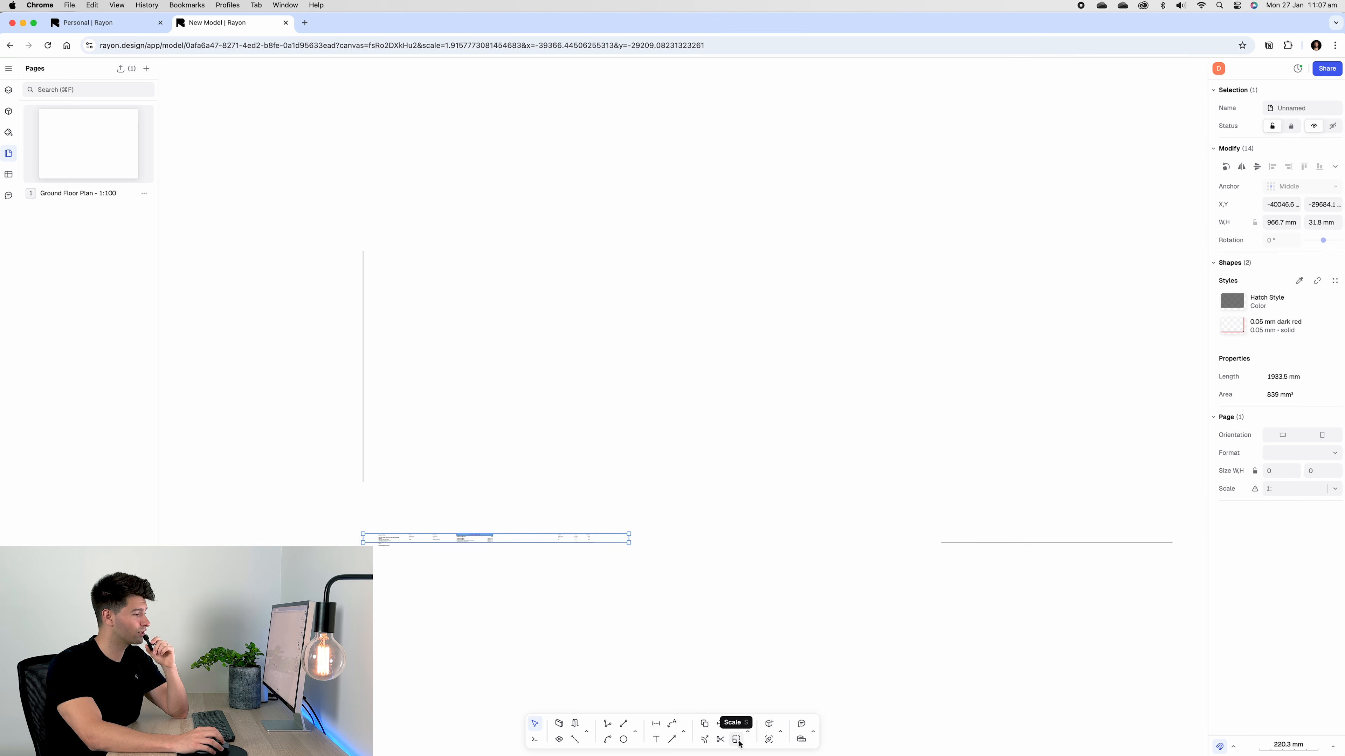
Scale the titleblock from the lower-left corner so it stretches to the page's right edge
left_click(736, 740)
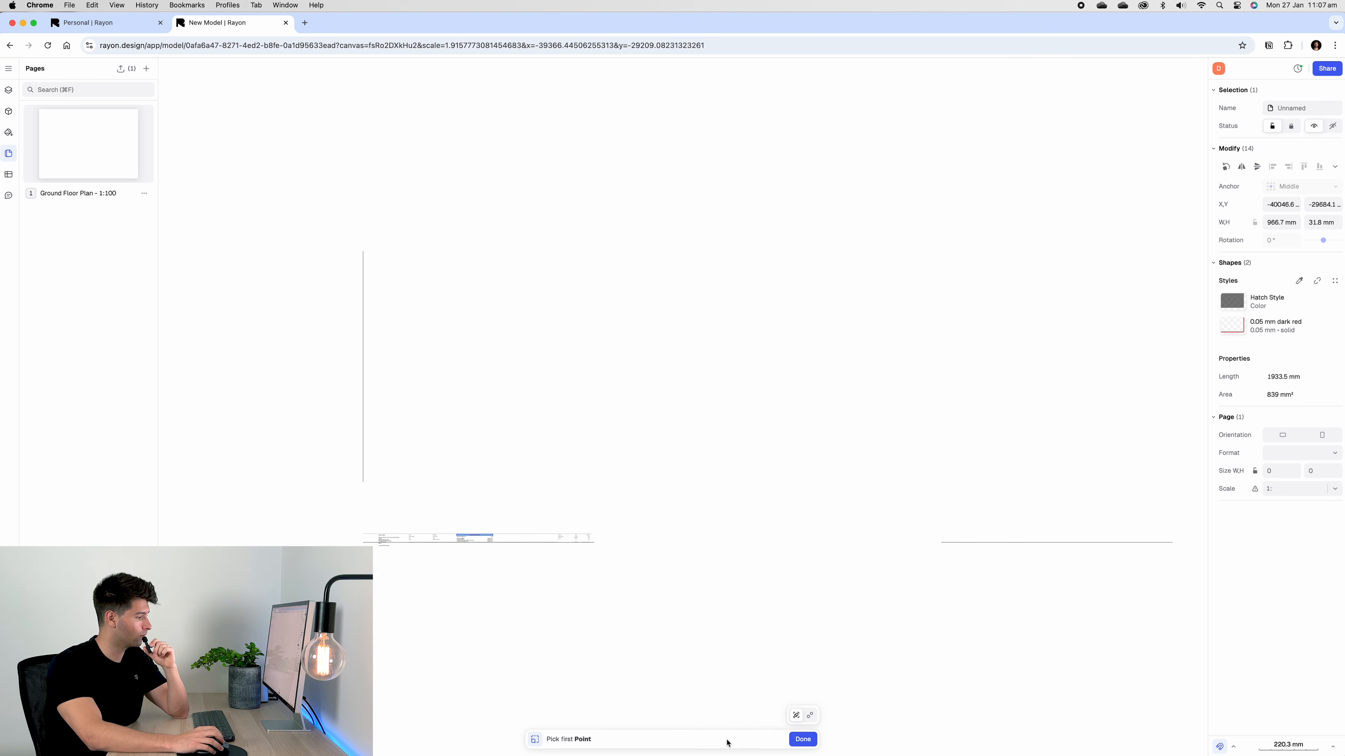
left_click(363, 543)
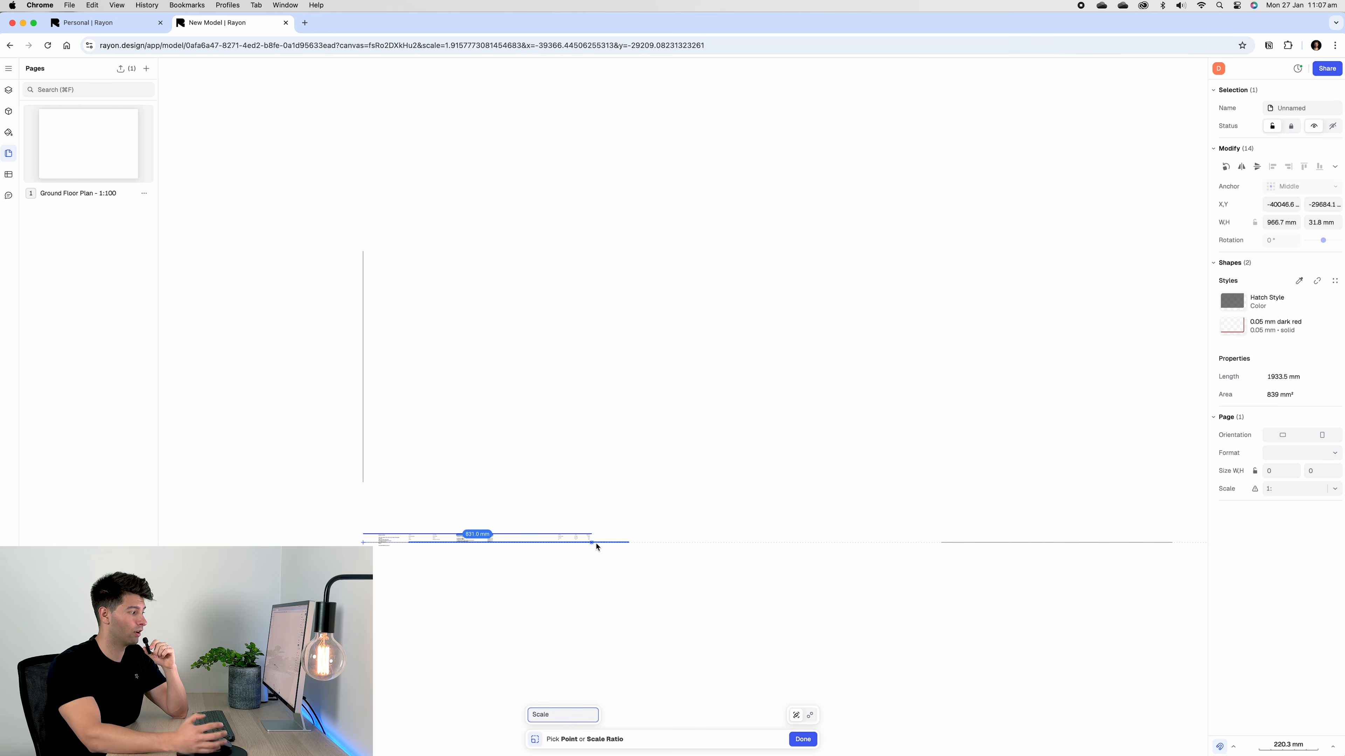
left_click(592, 543)
scroll(921, 516, "down", 10)
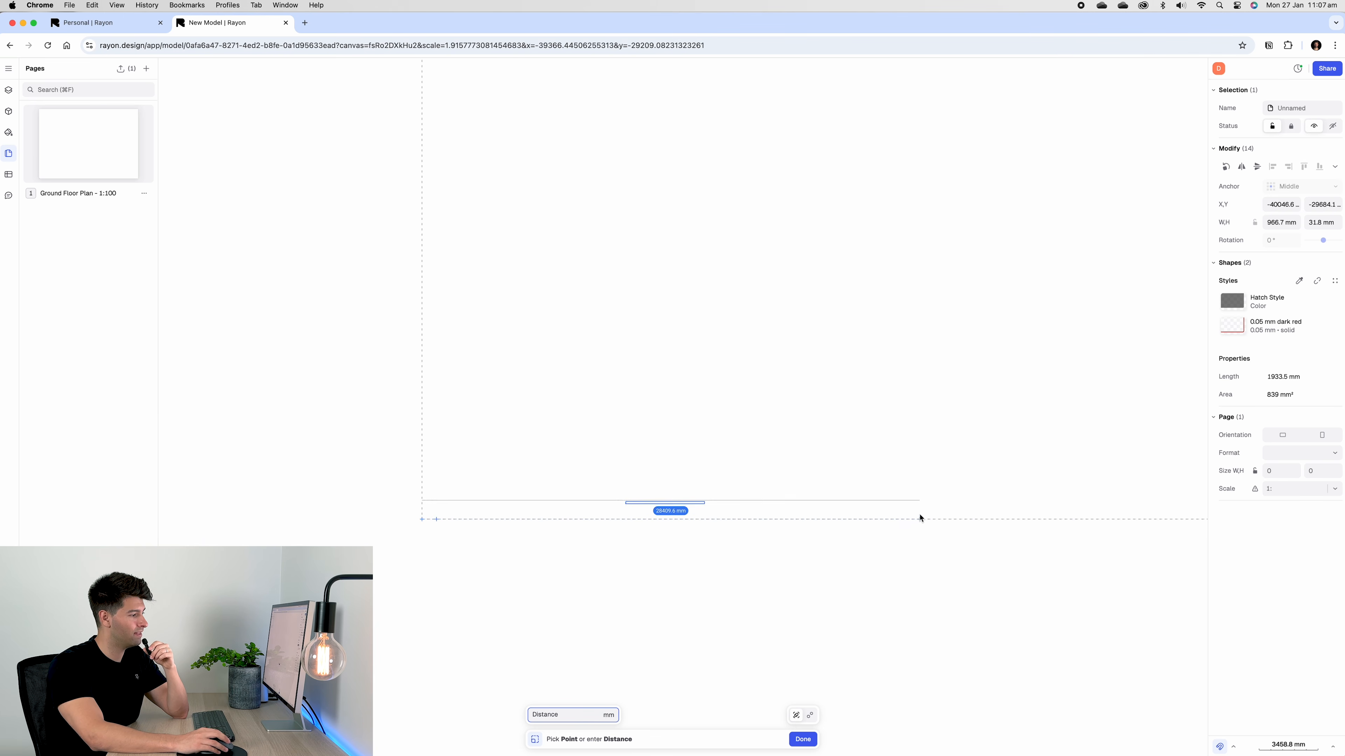
scroll(704, 487, "up", 10)
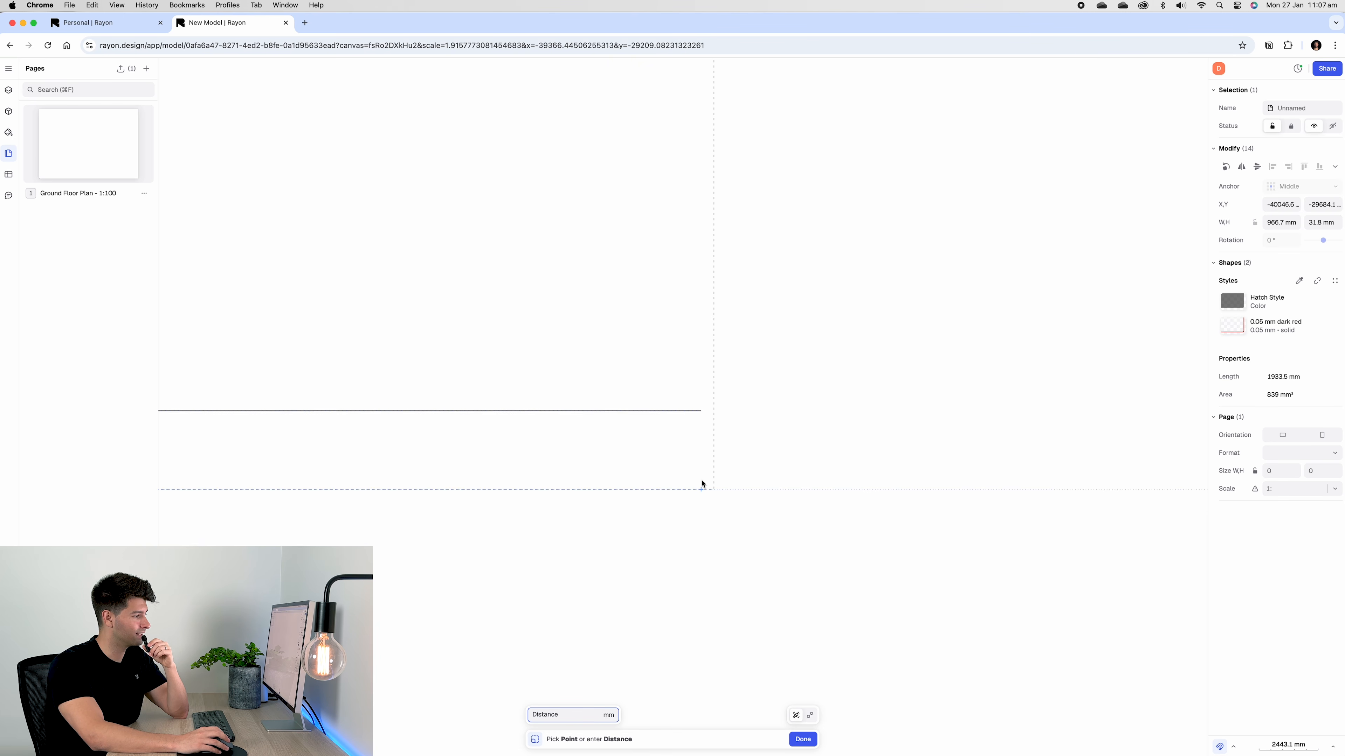
left_click(714, 491)
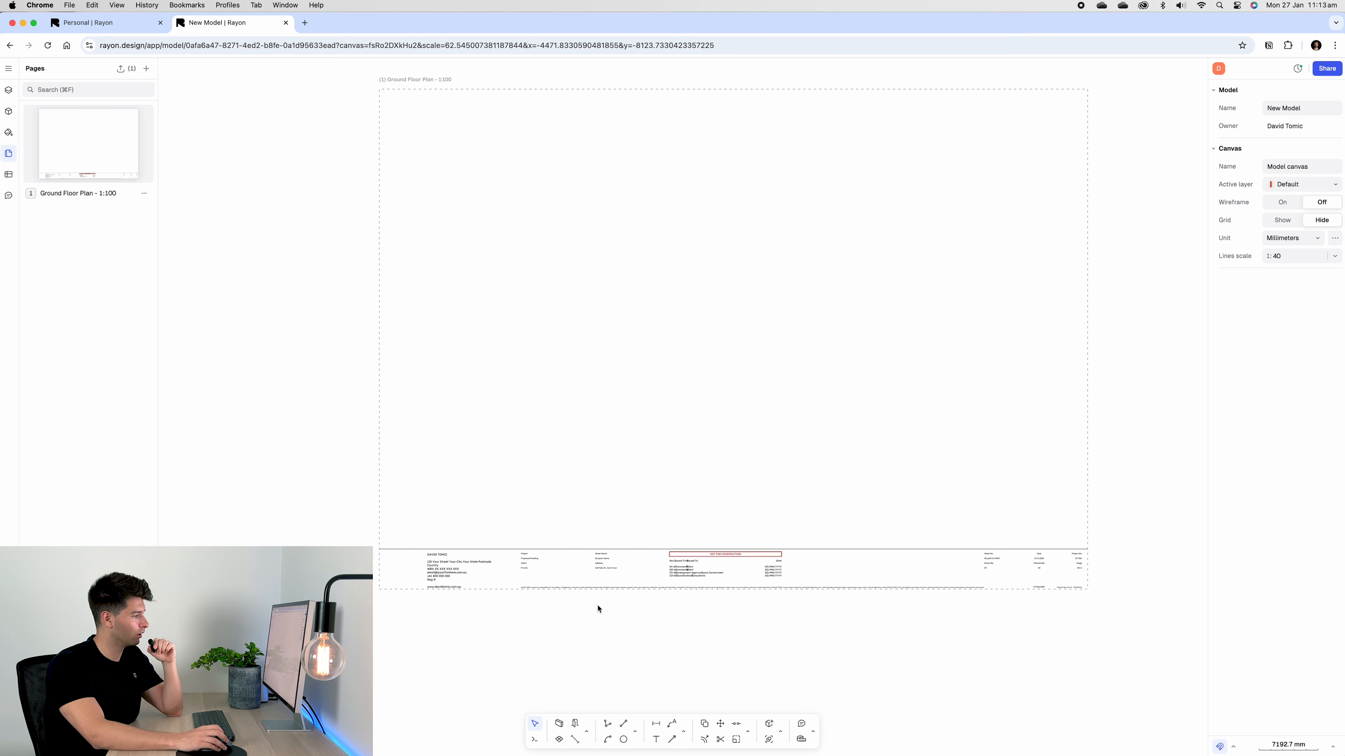
Enter the firm's registration number after 'Reg #' in the title block's firm text
scroll(586, 622, "up", 1)
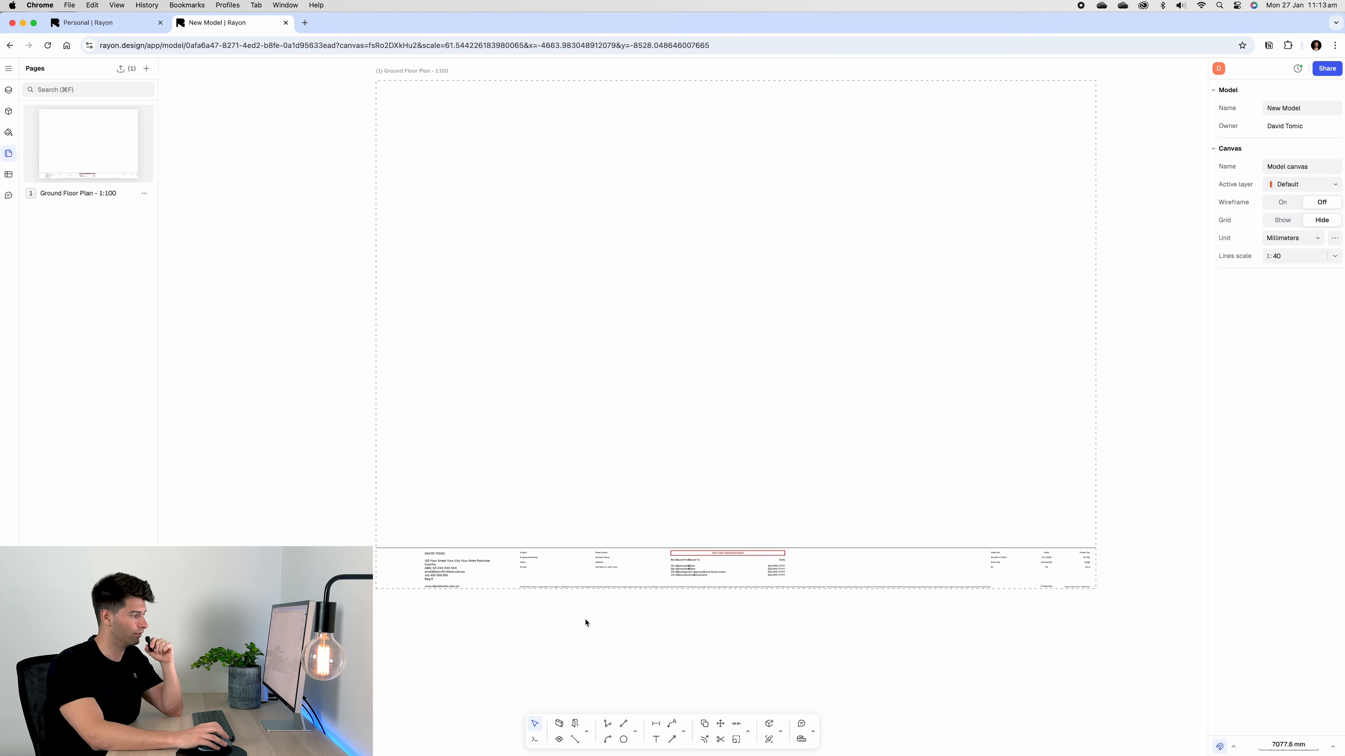
scroll(574, 613, "up", 10)
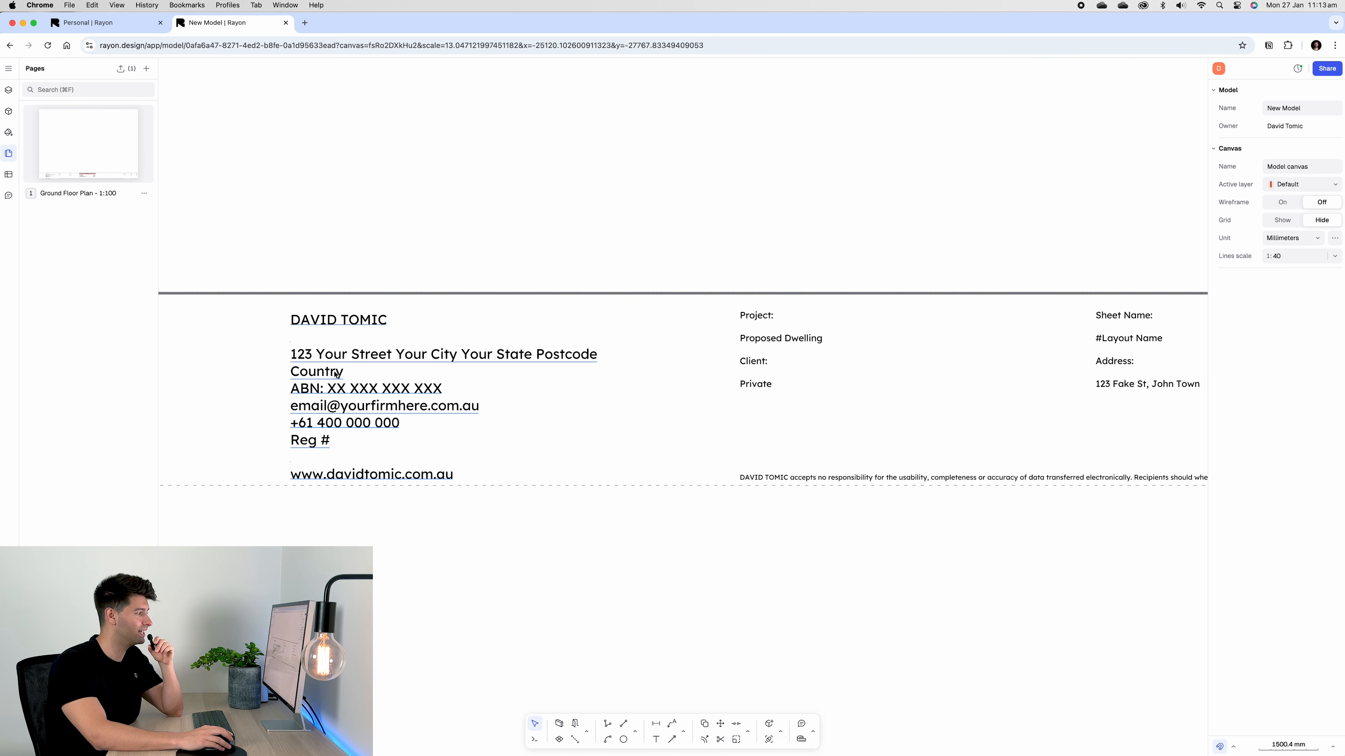
scroll(467, 358, "down", 2)
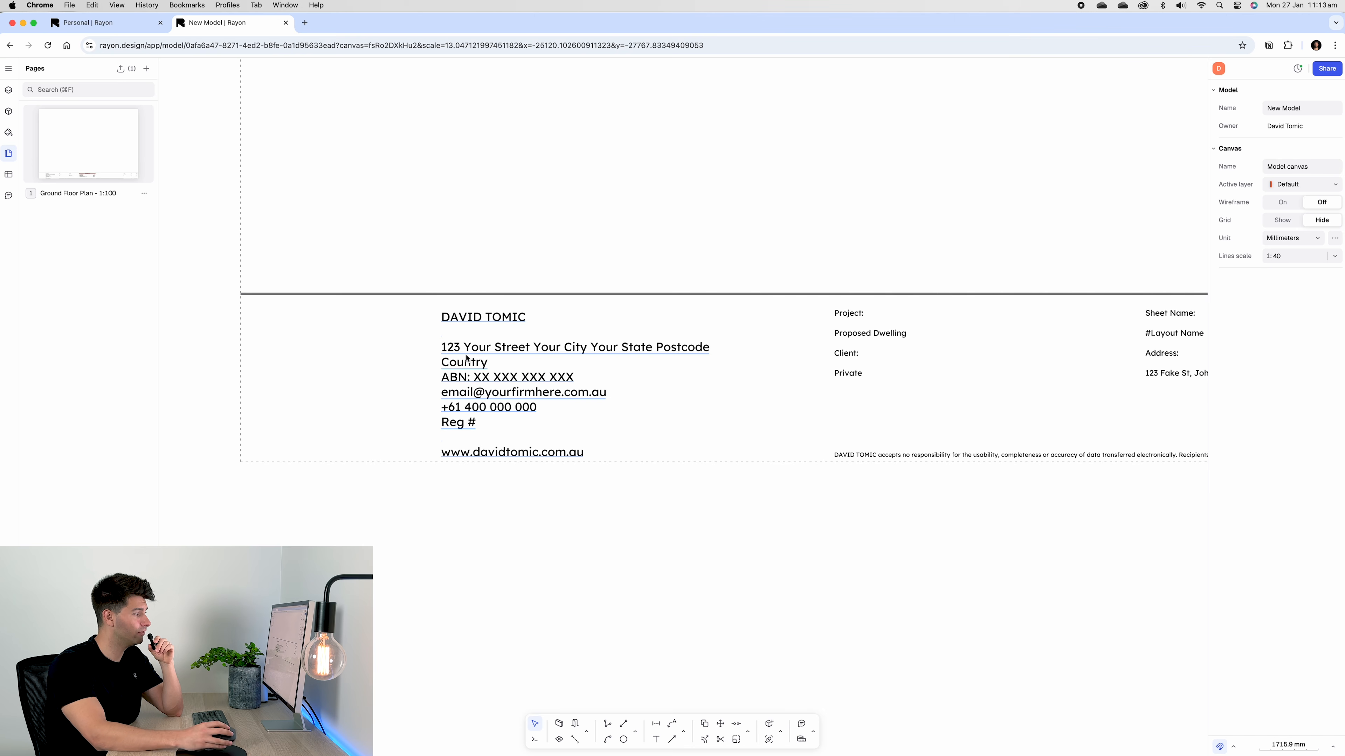
double_click(487, 320)
left_click(487, 321)
double_click(488, 320)
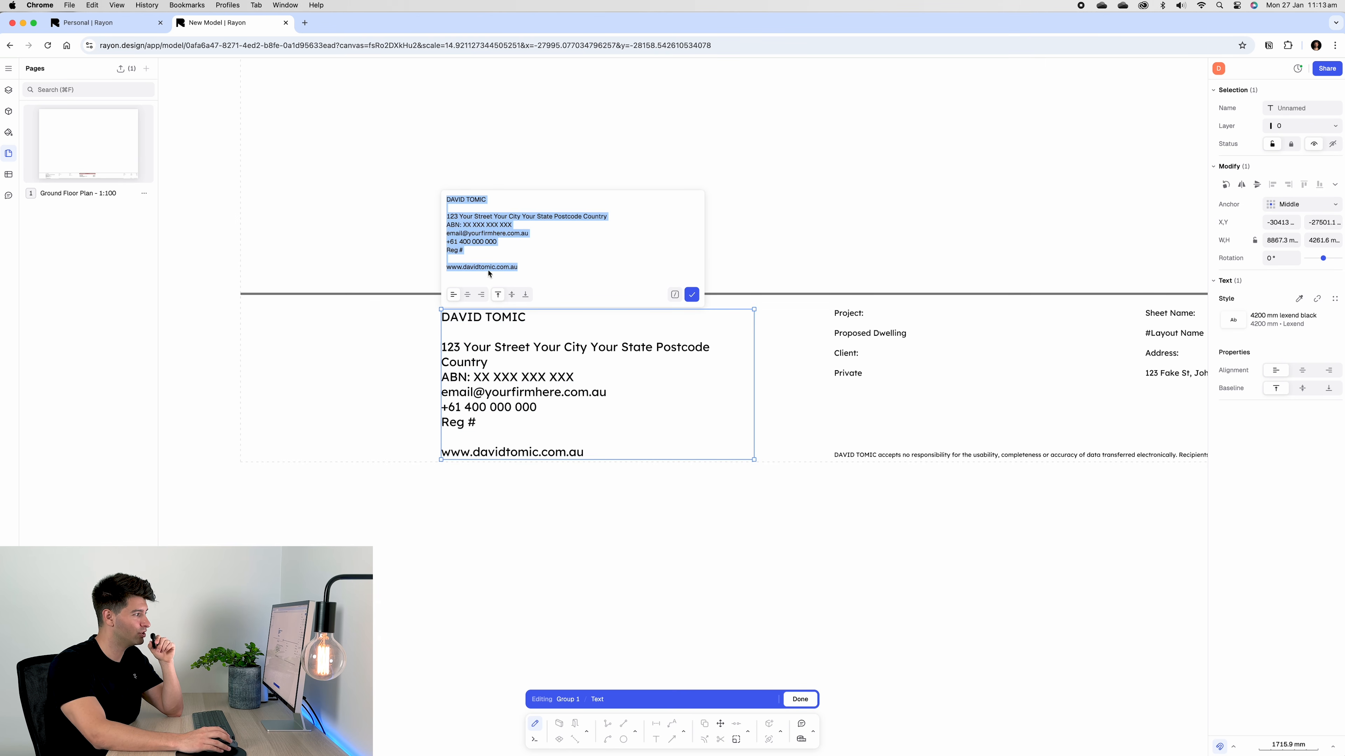
left_click(475, 253)
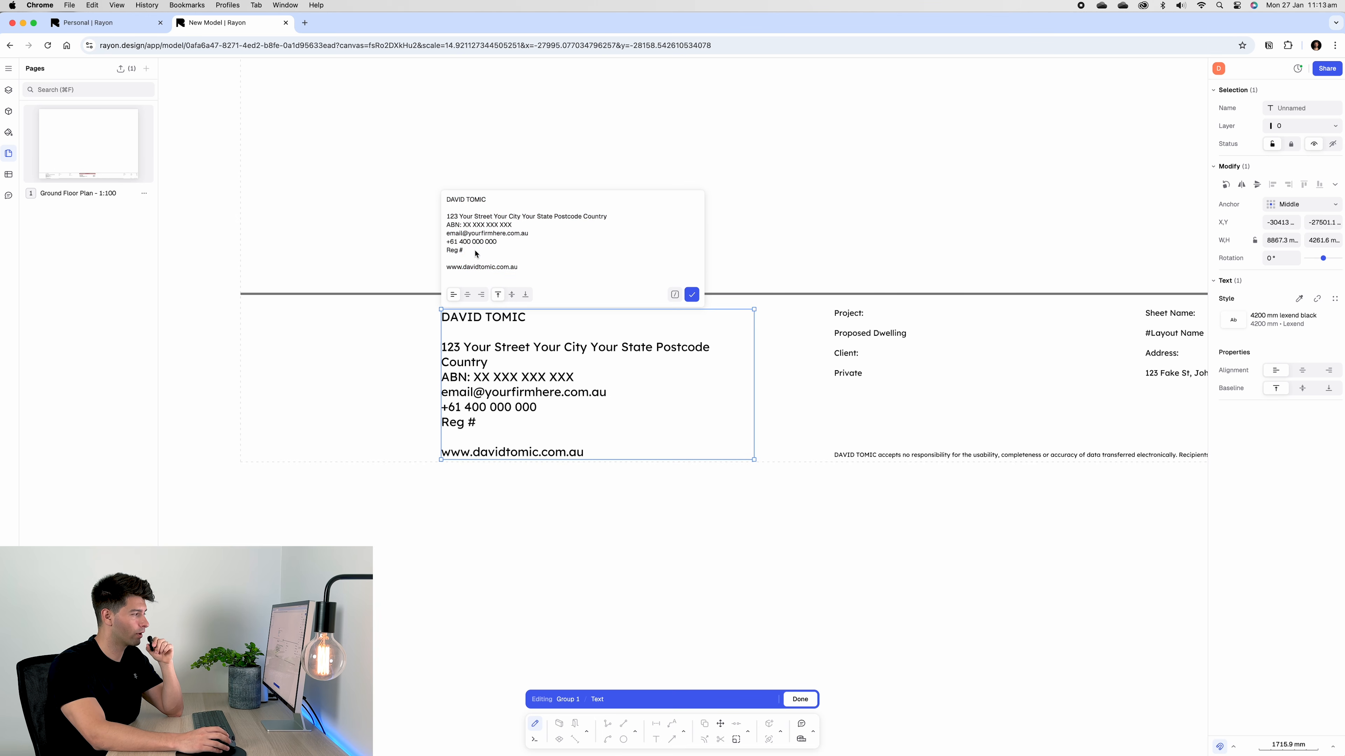
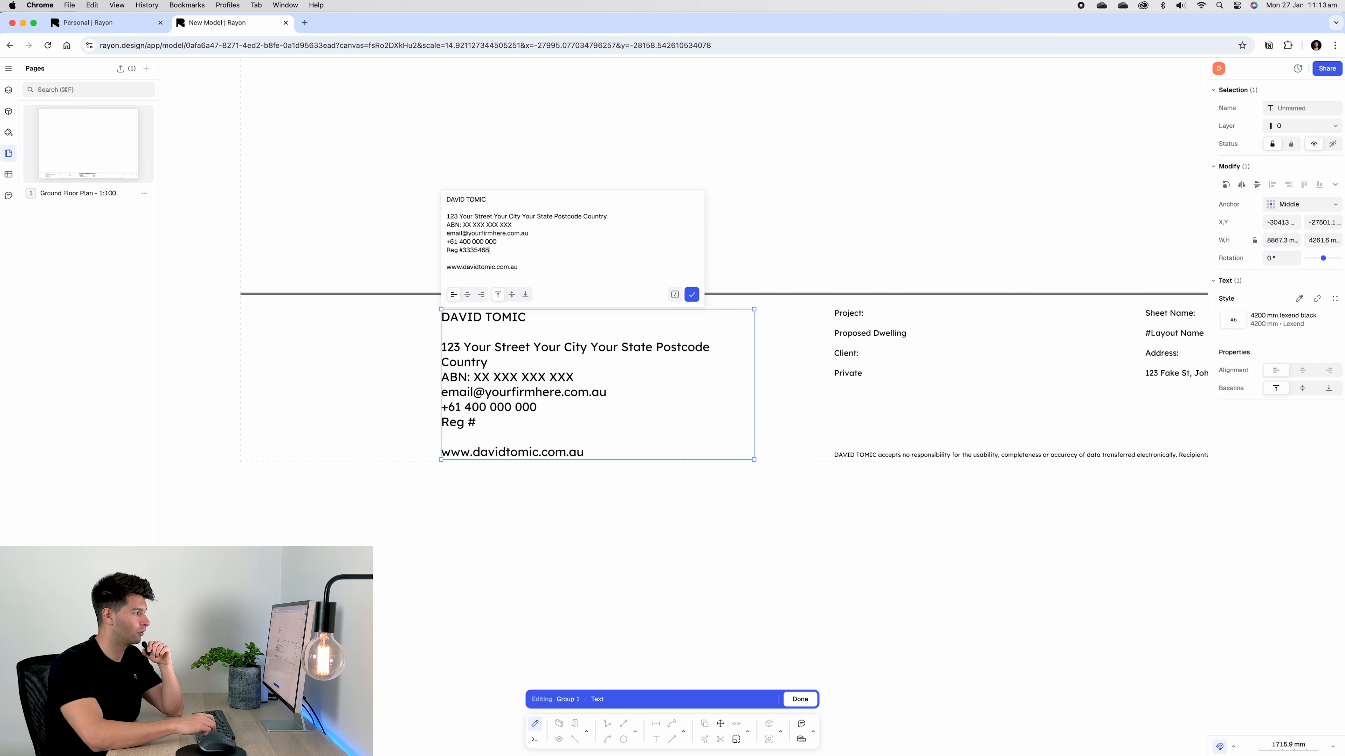
left_click(502, 524)
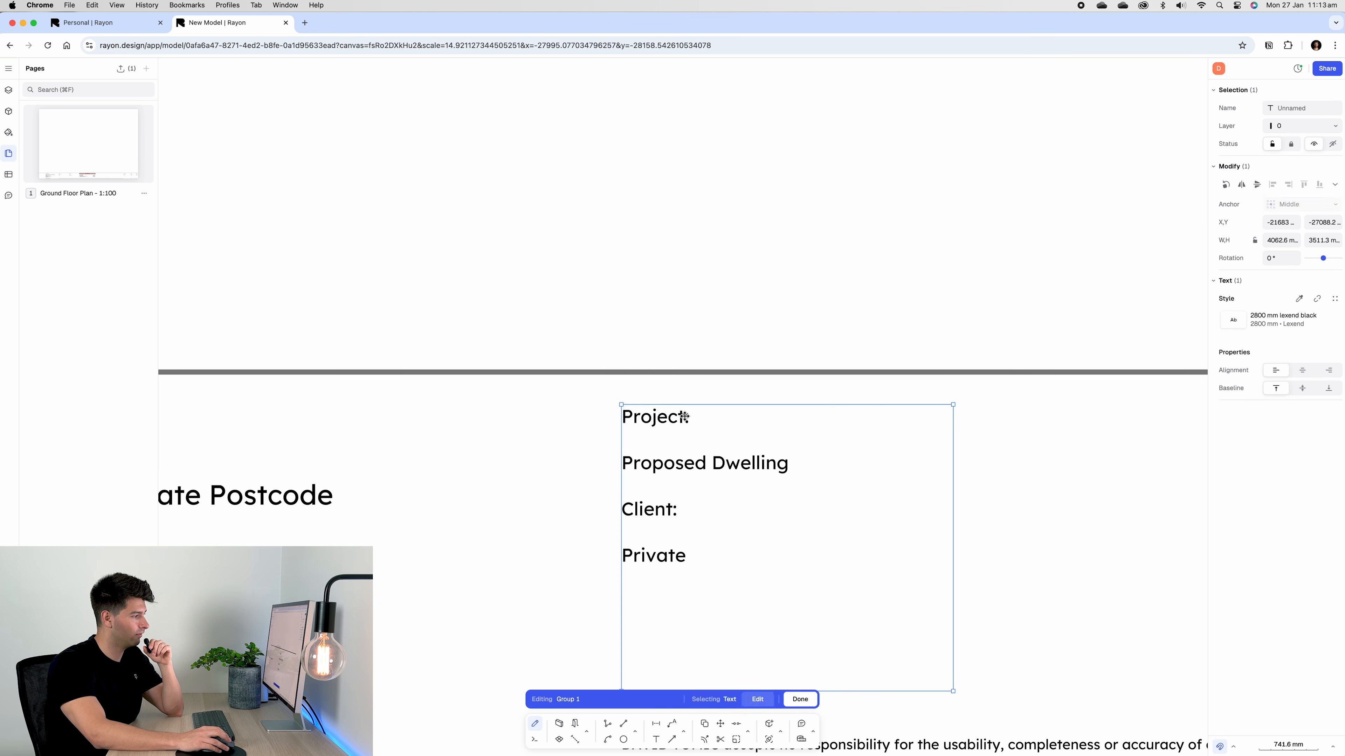
Add 'Rayon.Design Workflow' after 'Project:' in the title block
double_click(685, 417)
left_click(669, 316)
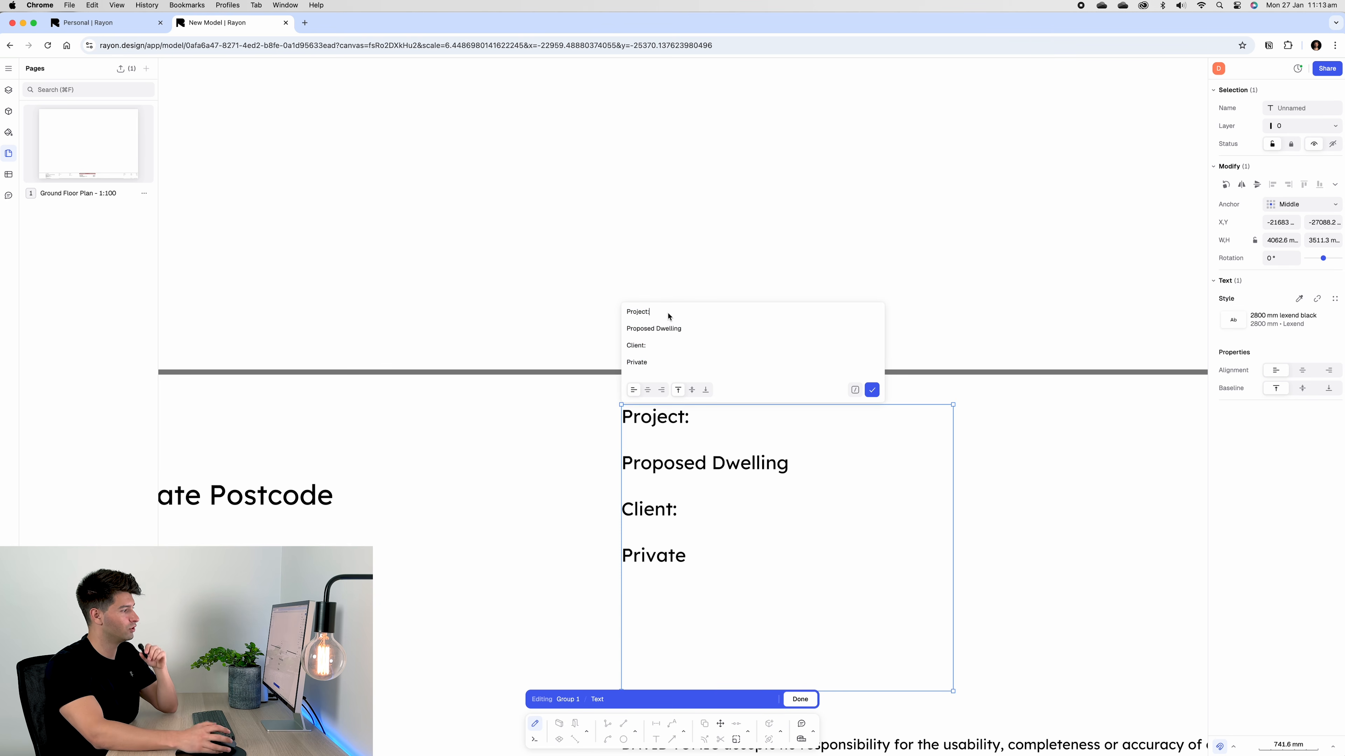
type("Rayon.Design Workflow")
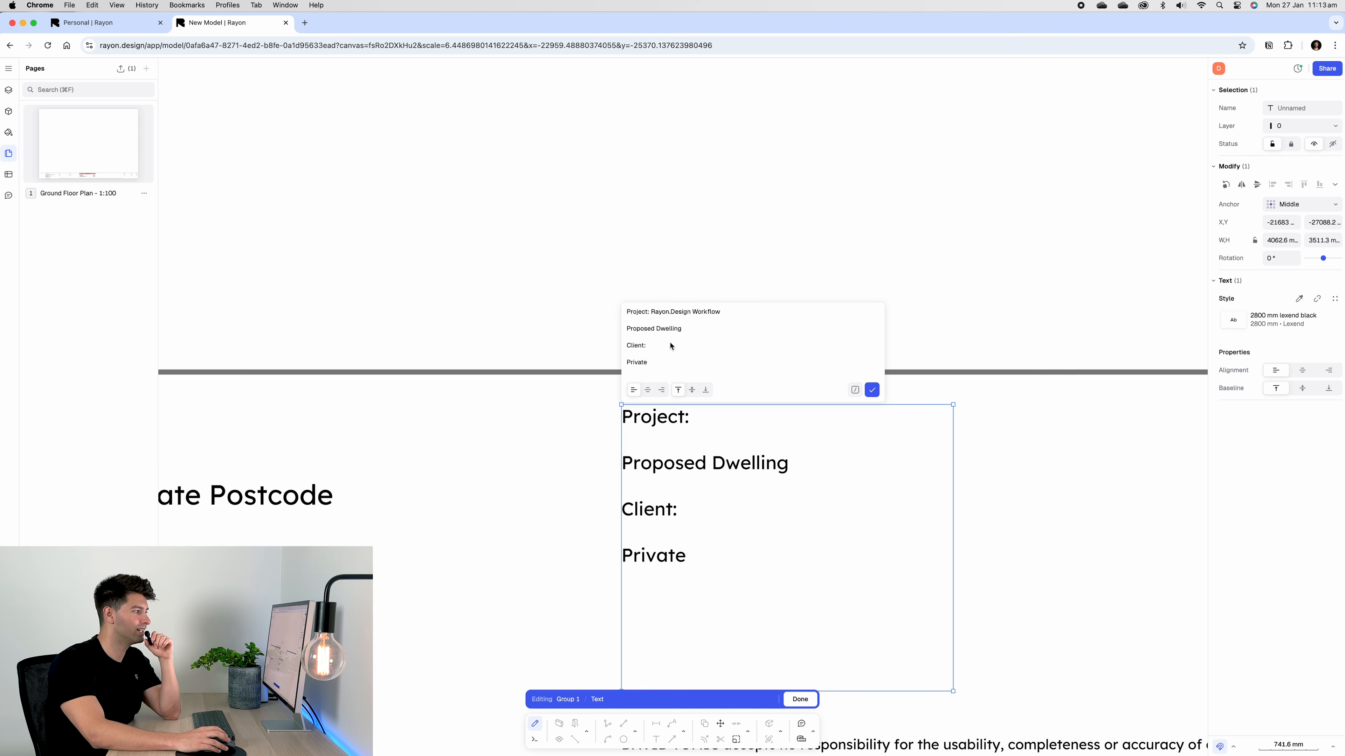
left_click(872, 390)
scroll(712, 574, "down", 5)
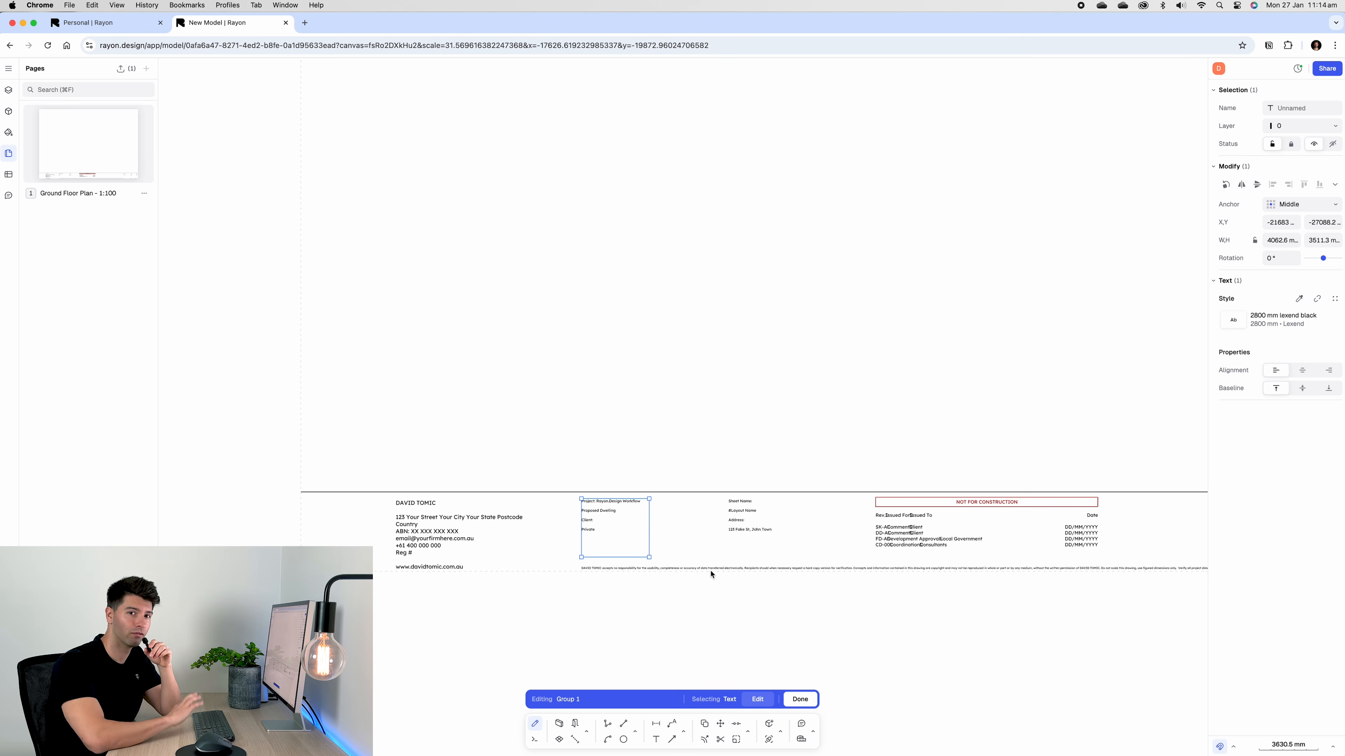
scroll(694, 581, "down", 3)
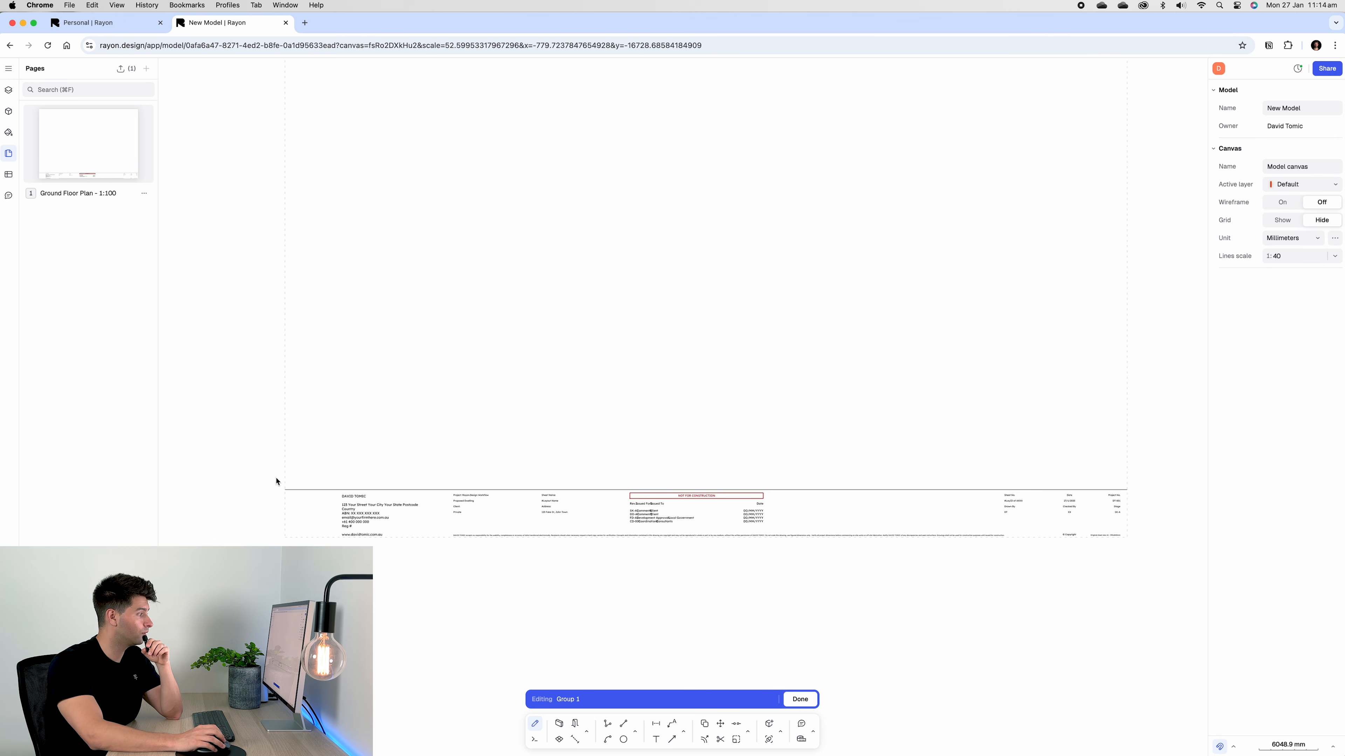
Import the DT logo image, shrink it to fit the title block's left end, and close group editing
left_click(8, 68)
mouse_move(73, 138)
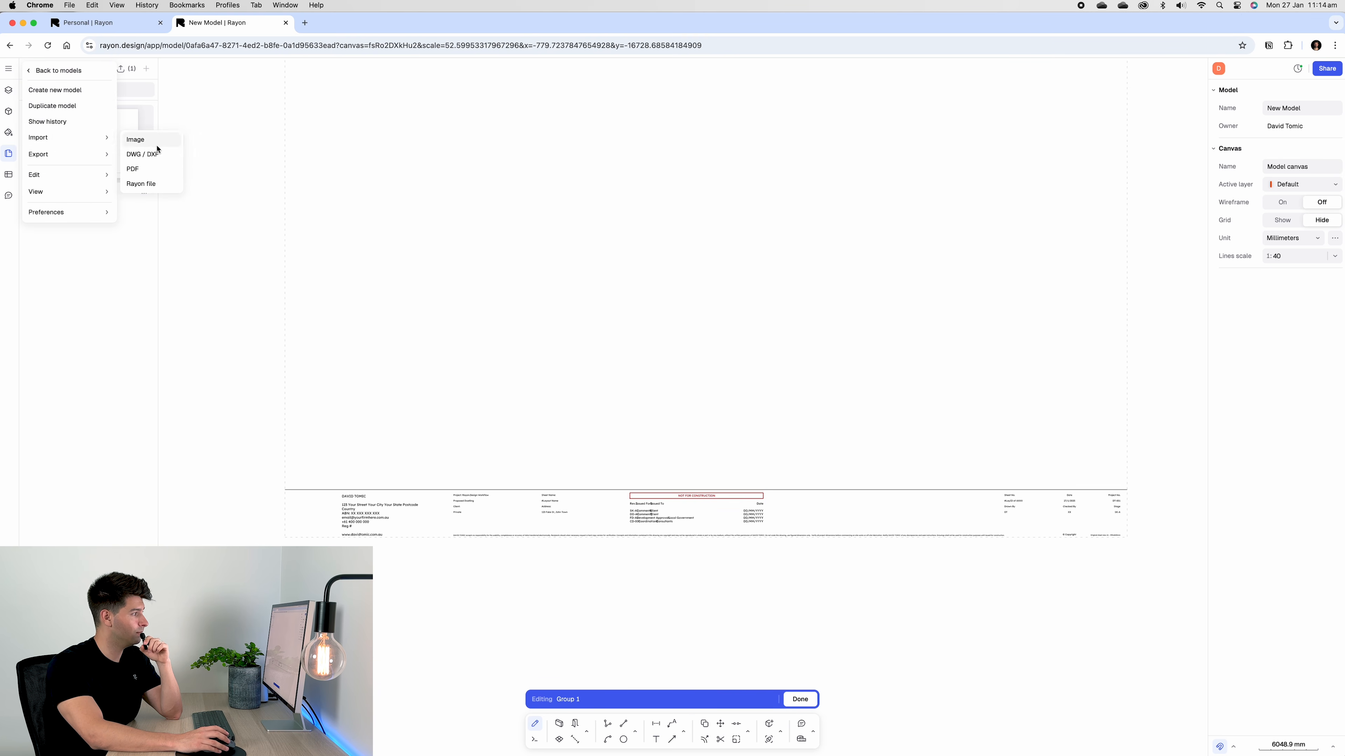
left_click(135, 140)
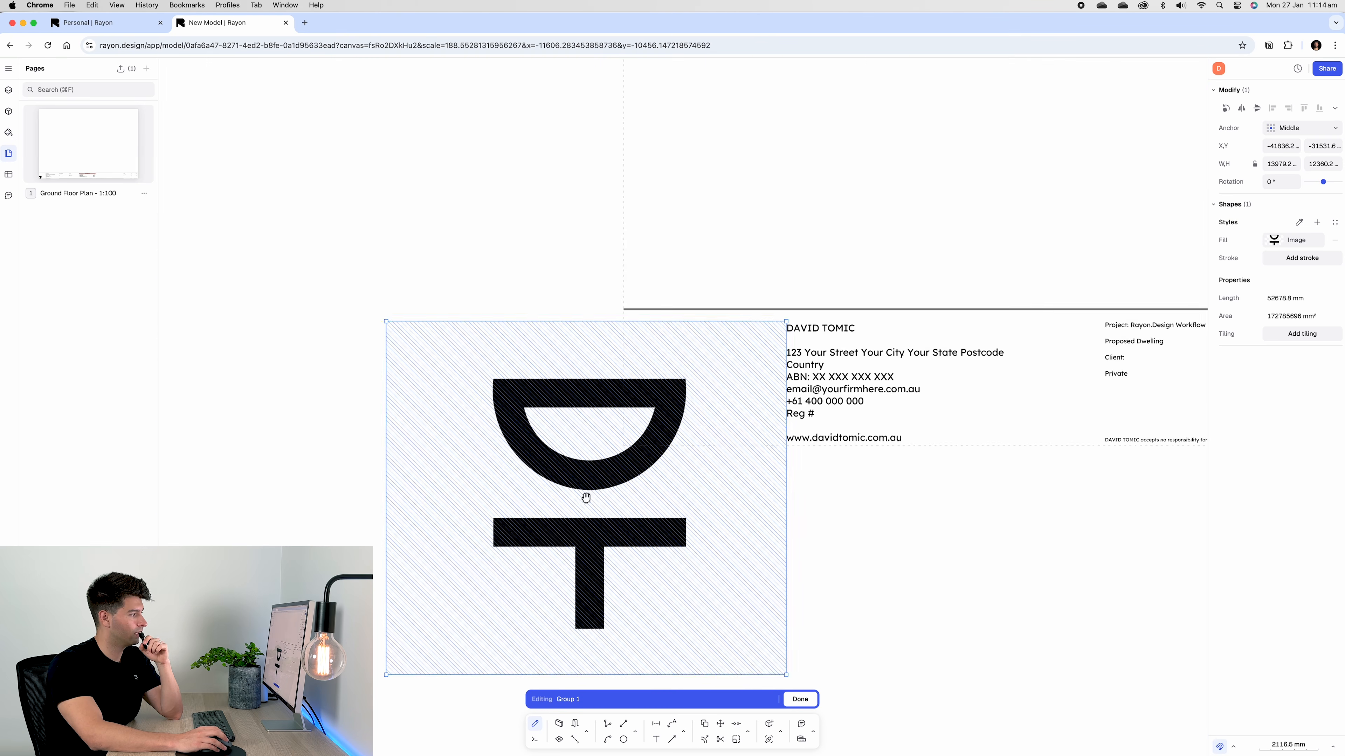
middle_click_drag(586, 495, 590, 381)
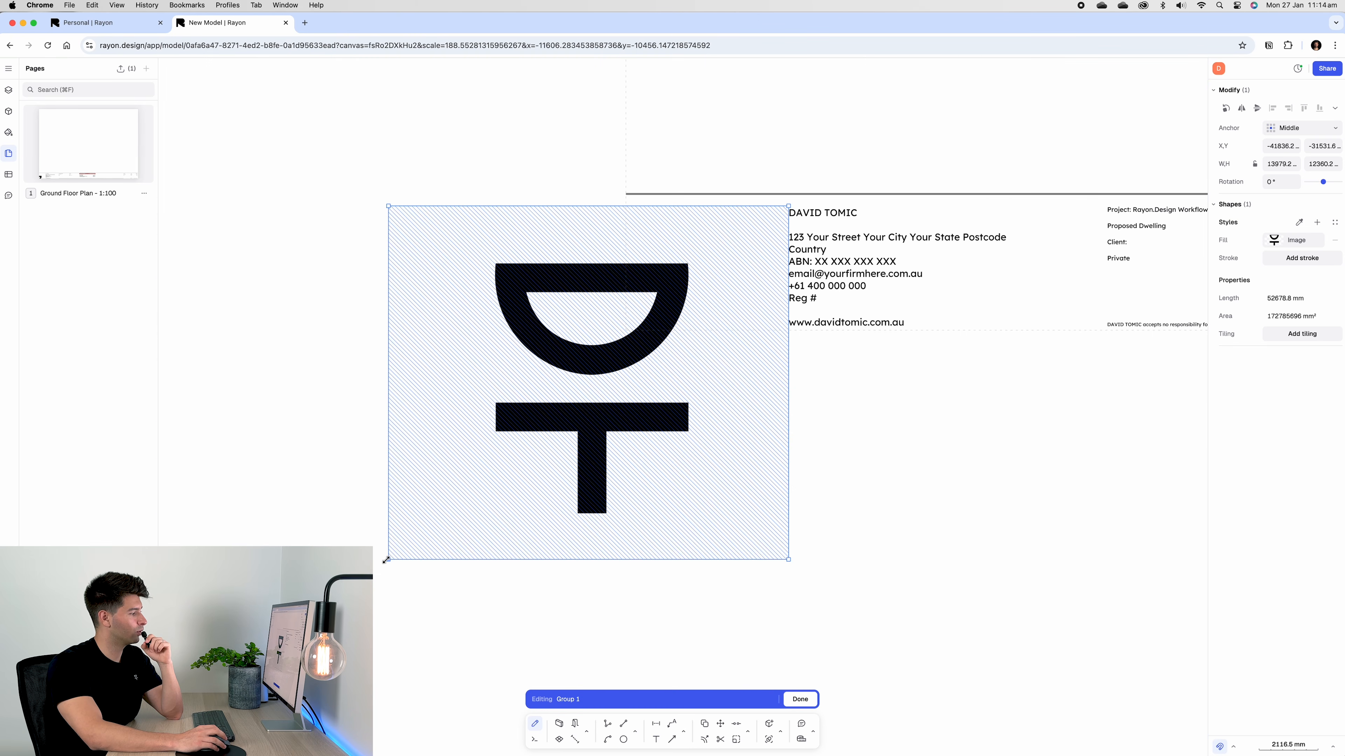
left_click_drag(386, 560, 662, 323)
left_click_drag(743, 275, 723, 276)
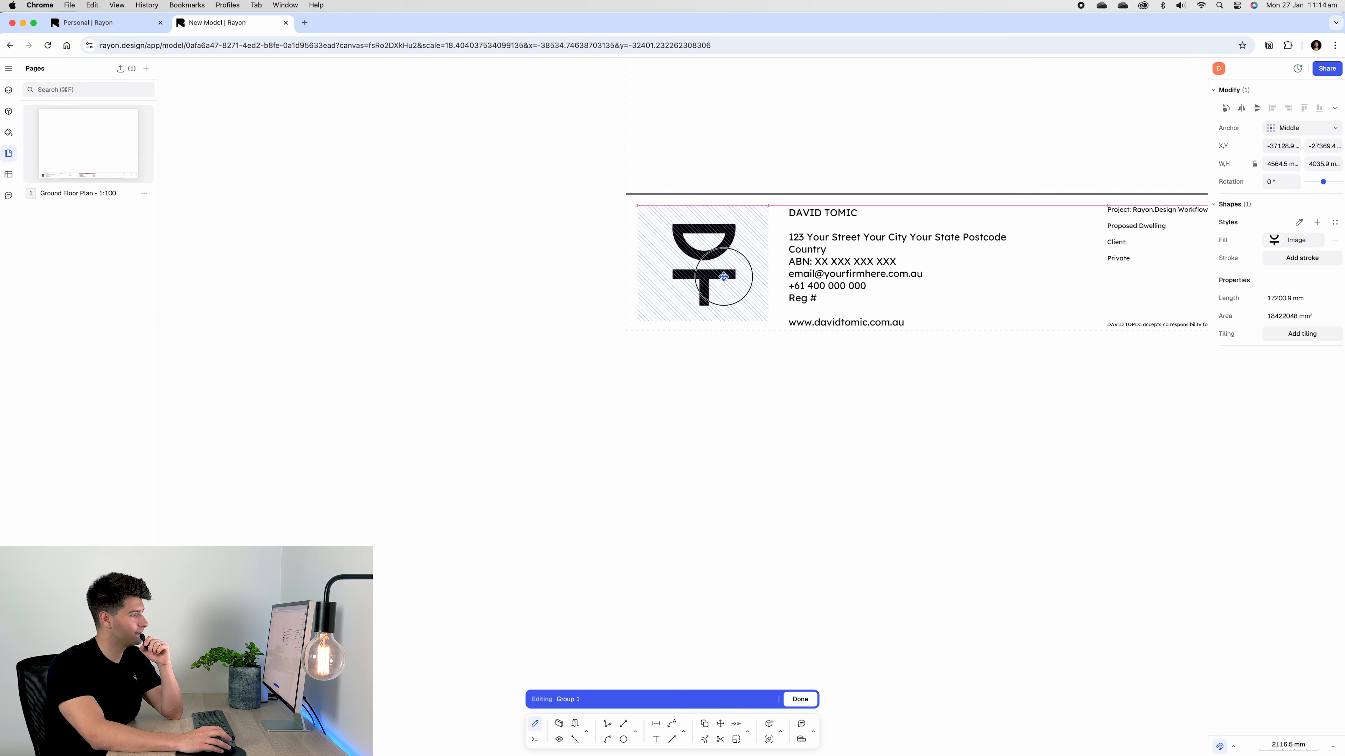
left_click(801, 700)
left_click(804, 574)
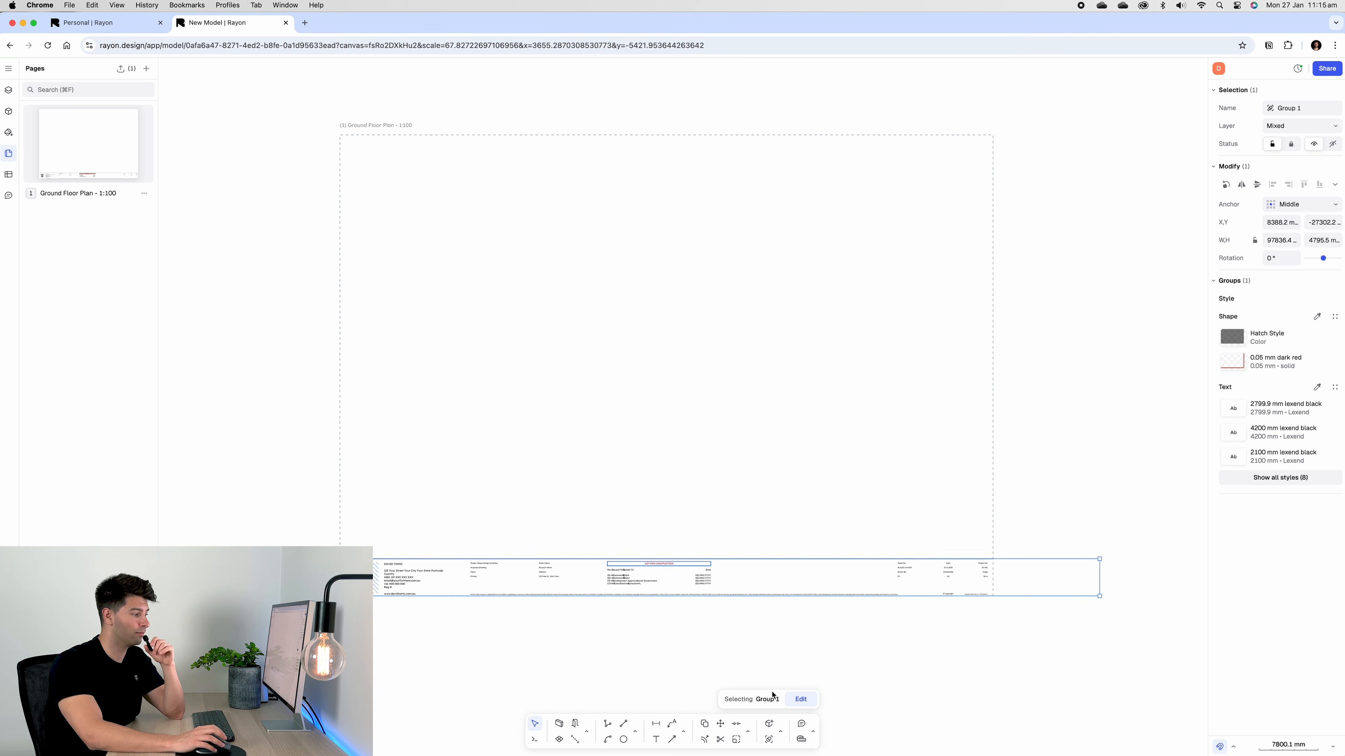
Save the title block as a block, add a matching First Floor Plan - 1:100 page, and place the block along its bottom
left_click(770, 726)
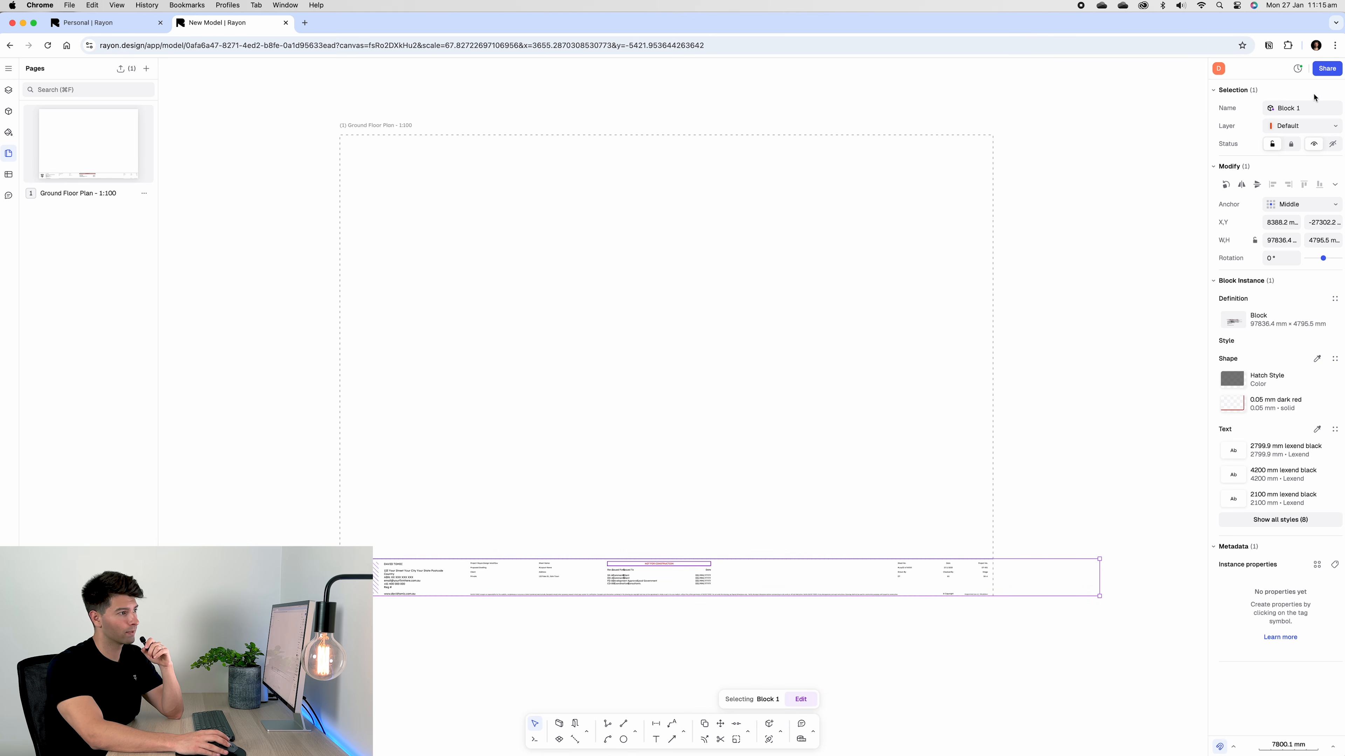
left_click(1310, 108)
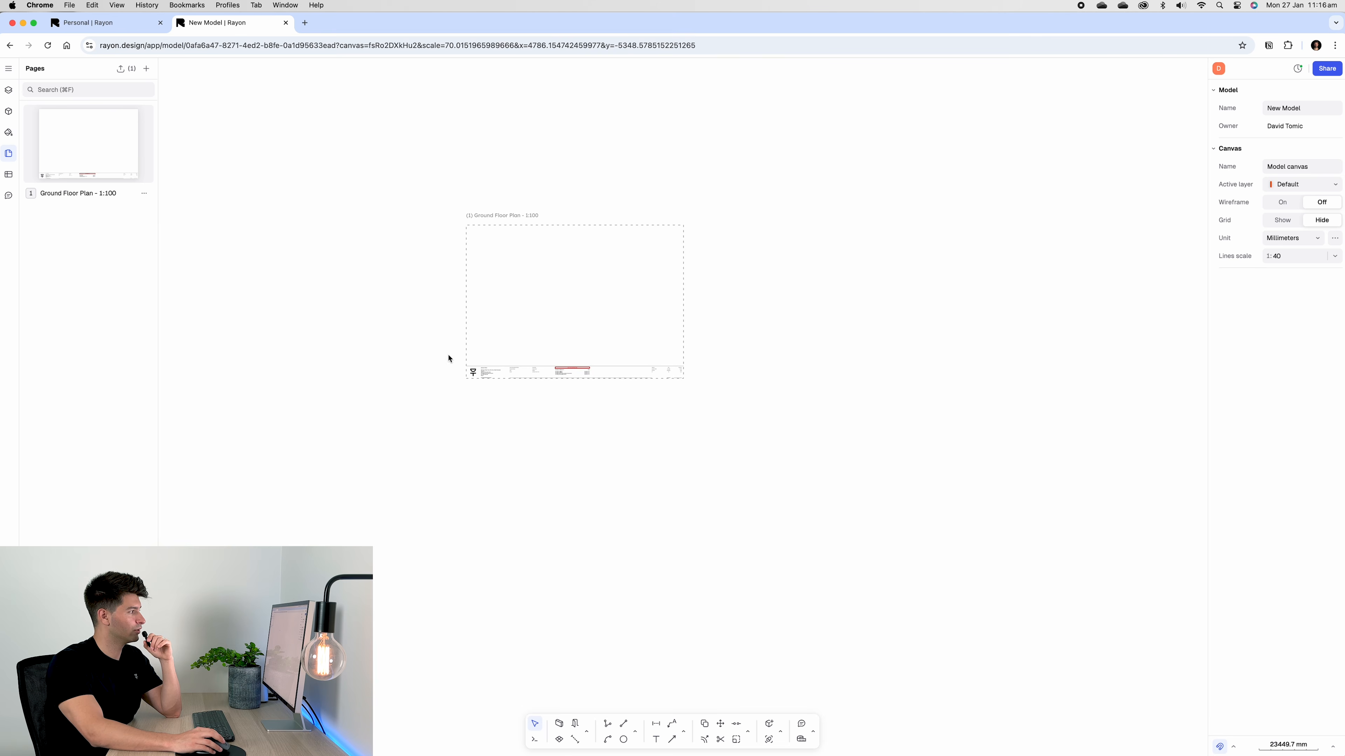
left_click(147, 70)
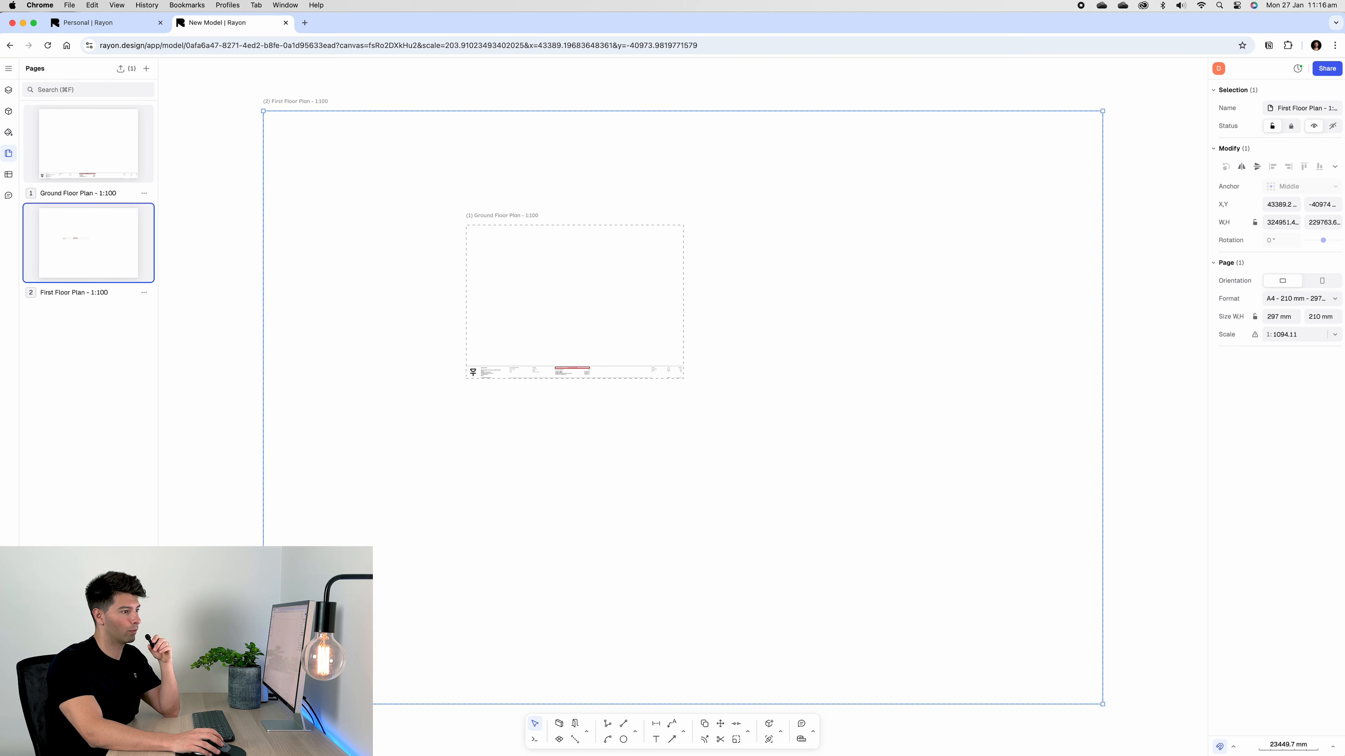
left_click(1299, 298)
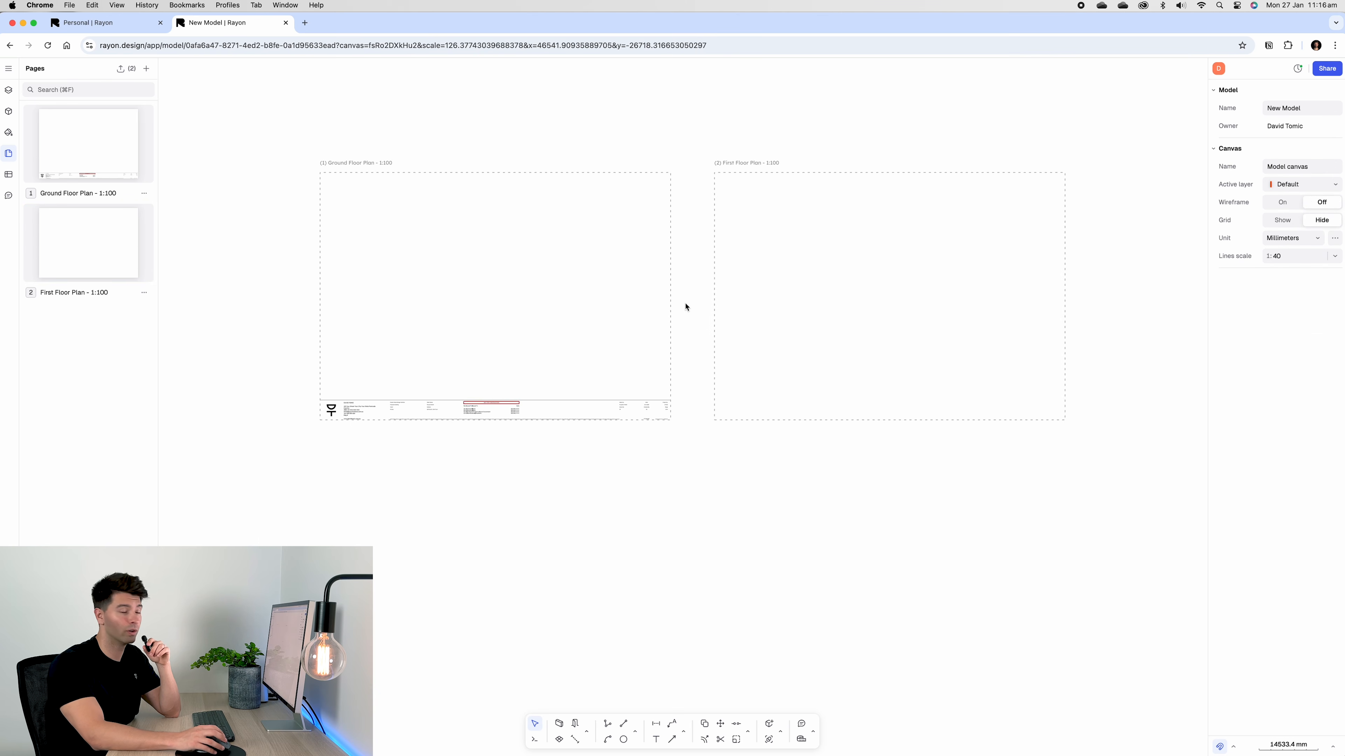
left_click(11, 116)
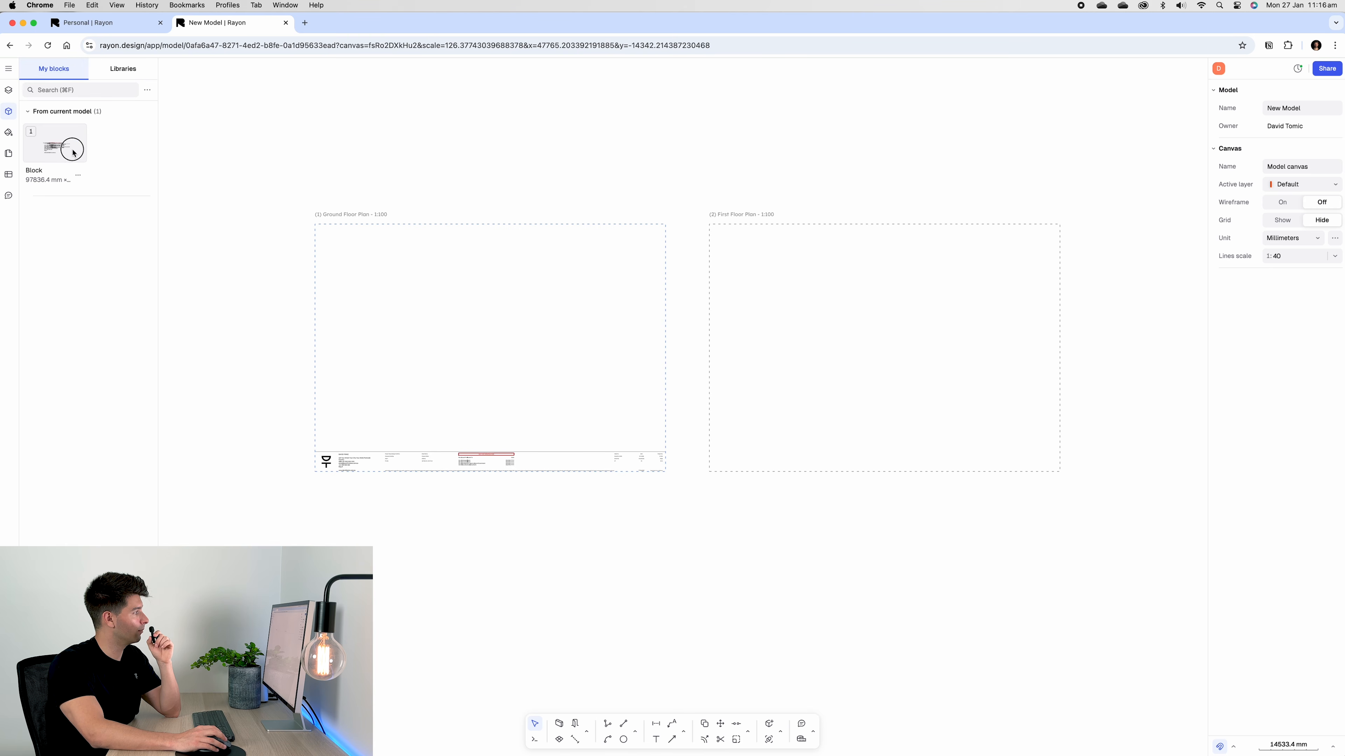
left_click_drag(69, 147, 853, 186)
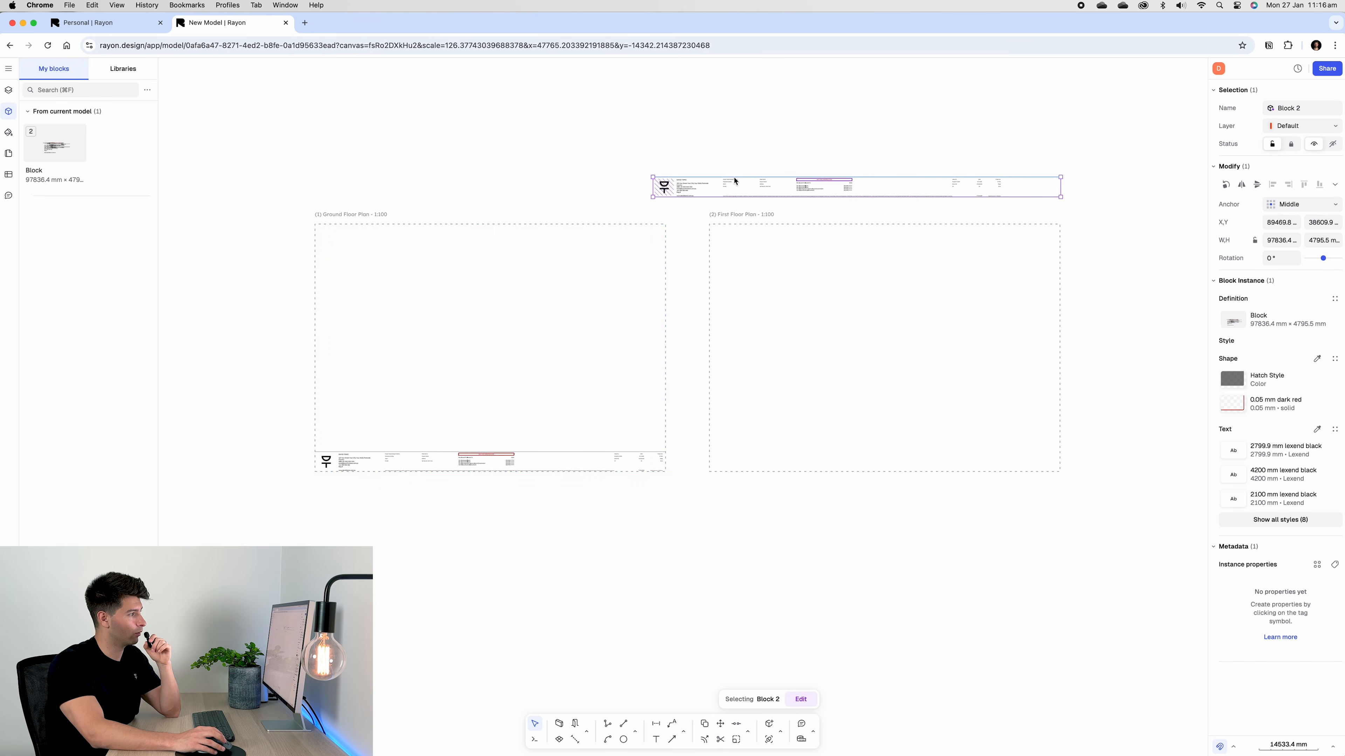
left_click_drag(723, 175, 780, 450)
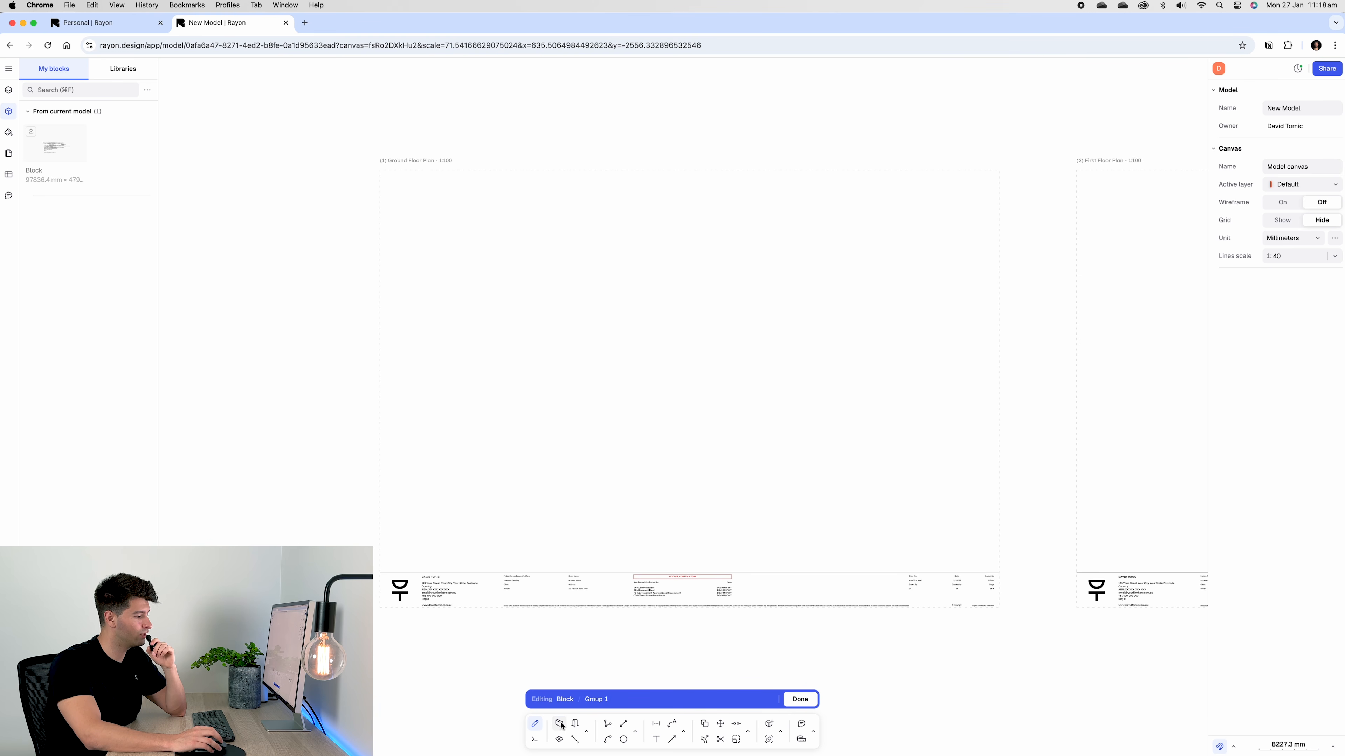
Sketch a closed six-wall outline, delete those walls again, and show the canvases and layers list
left_click(557, 725)
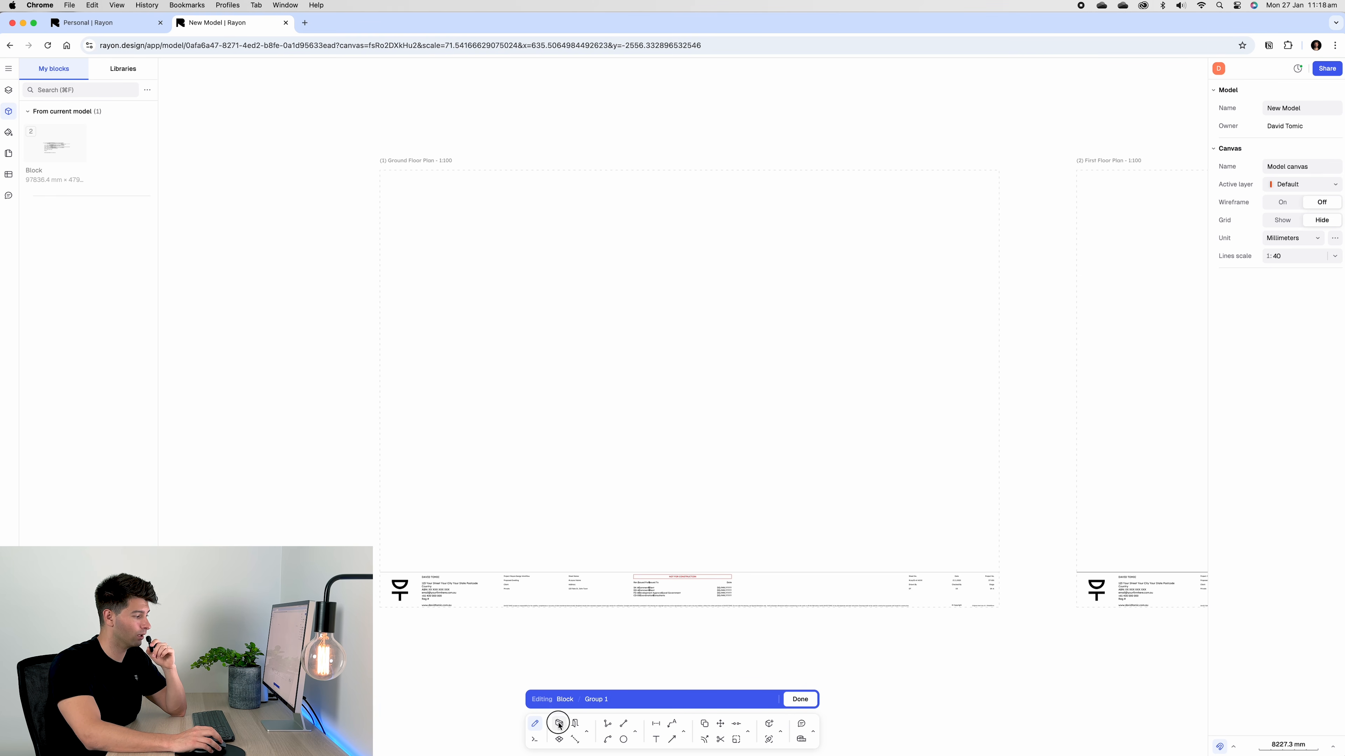
left_click(622, 449)
left_click(735, 449)
left_click(730, 330)
left_click(555, 331)
left_click(576, 419)
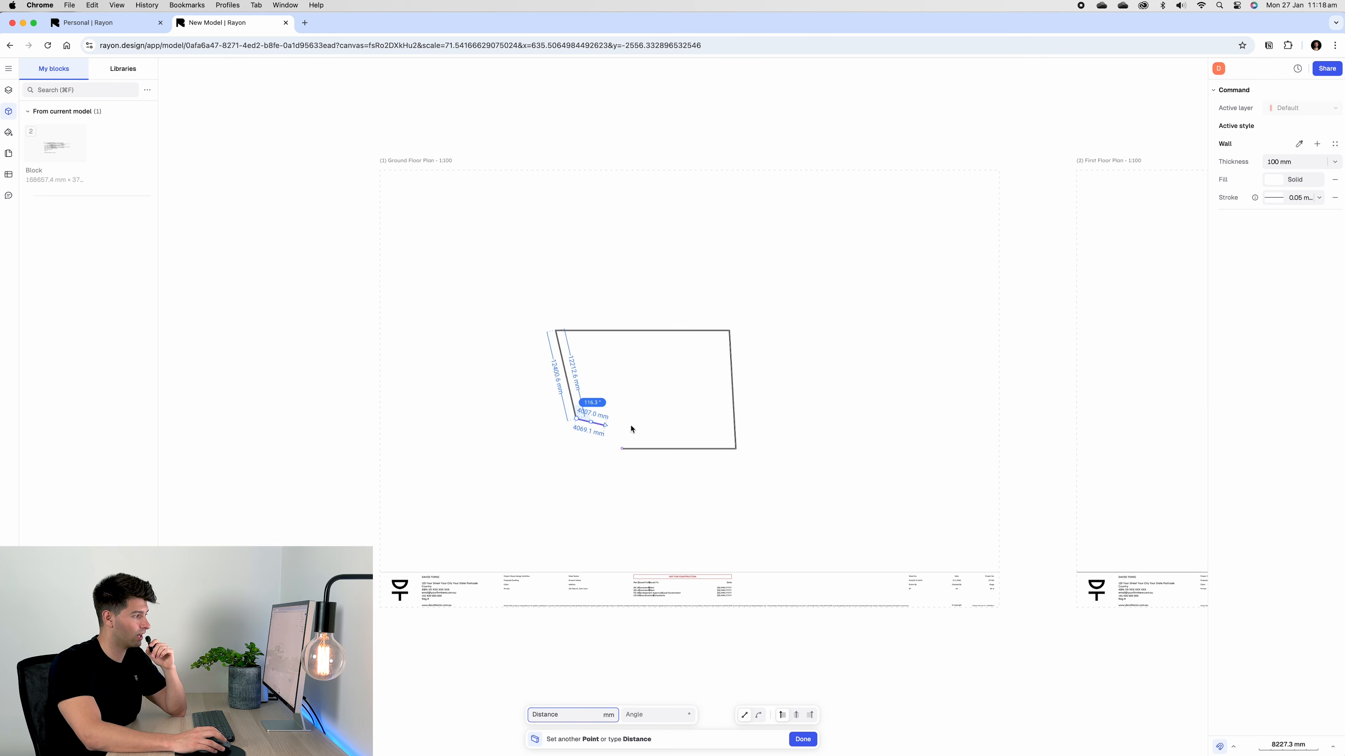
left_click(675, 418)
left_click(622, 448)
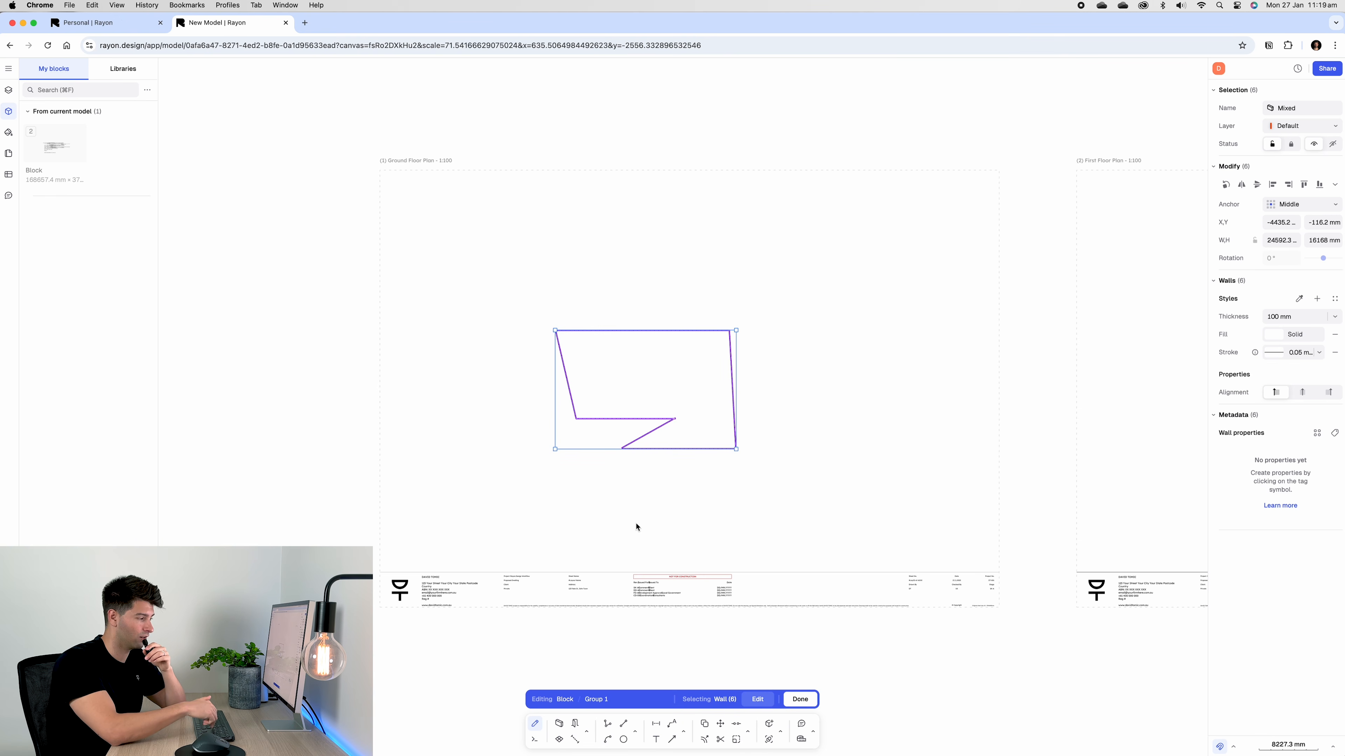
key("Delete")
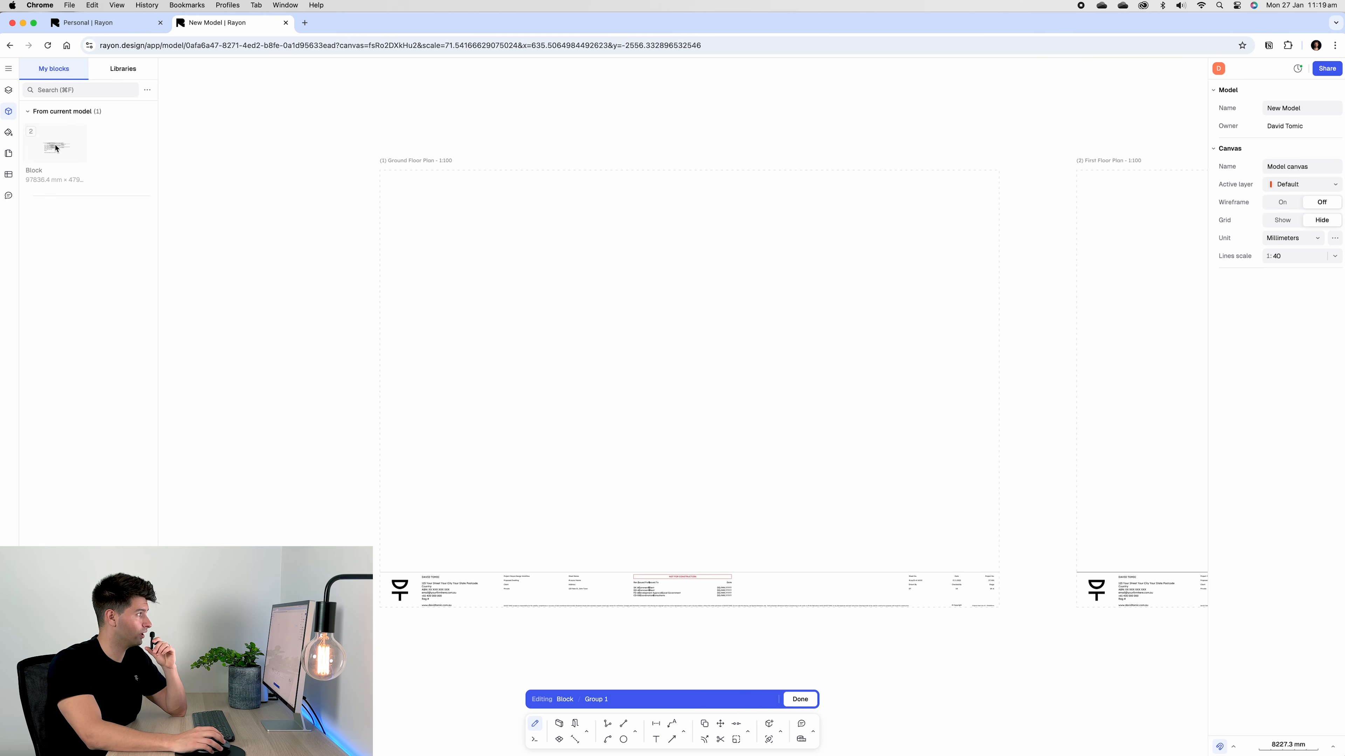
left_click(8, 90)
Import the DWG floor plan drawing, scaled with a 10000 mm reference length
left_click(7, 69)
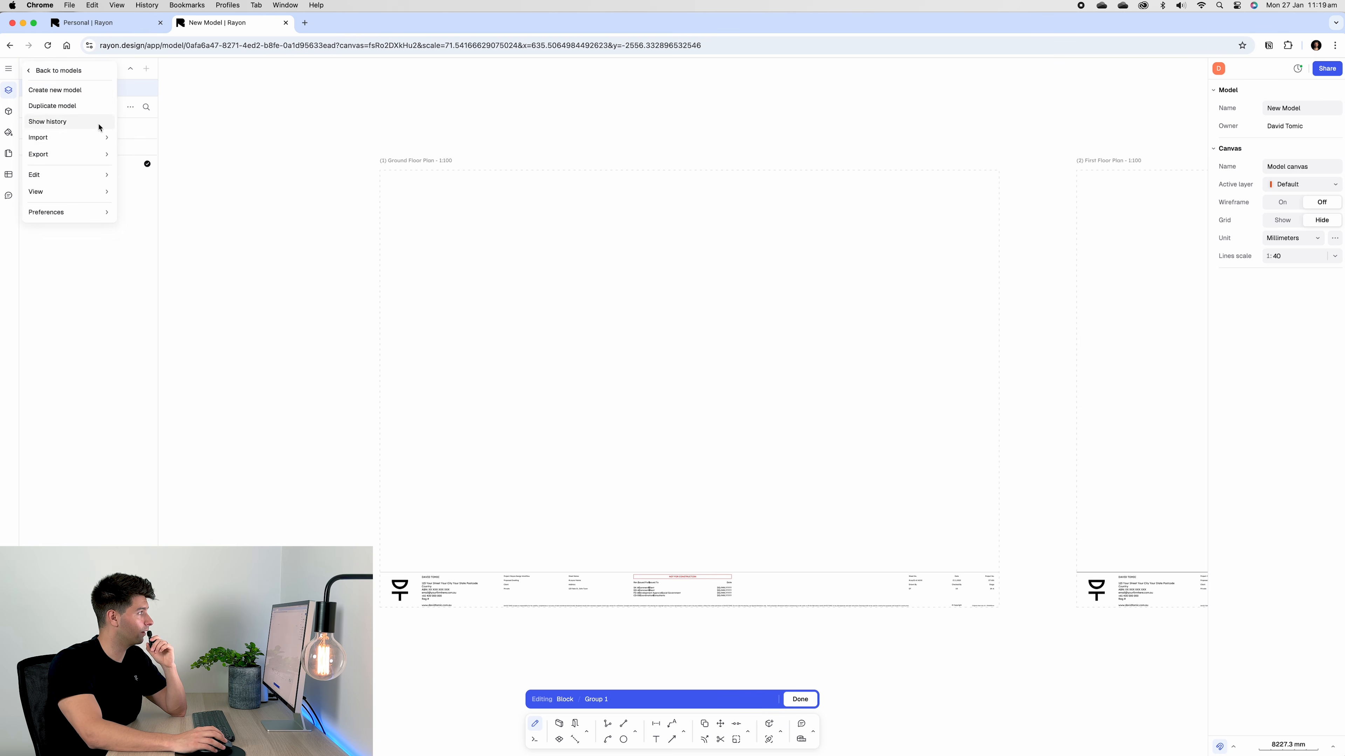
mouse_move(101, 137)
left_click(150, 161)
double_click(394, 223)
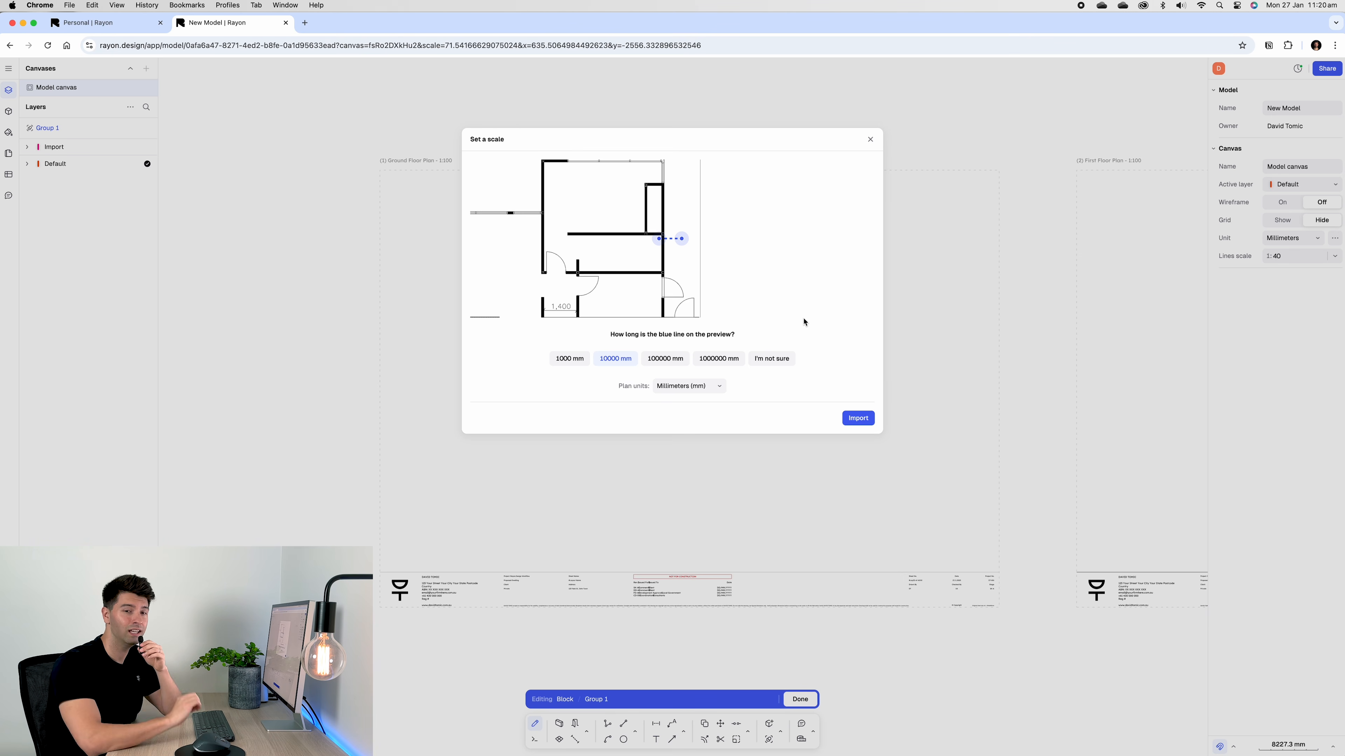
left_click(861, 418)
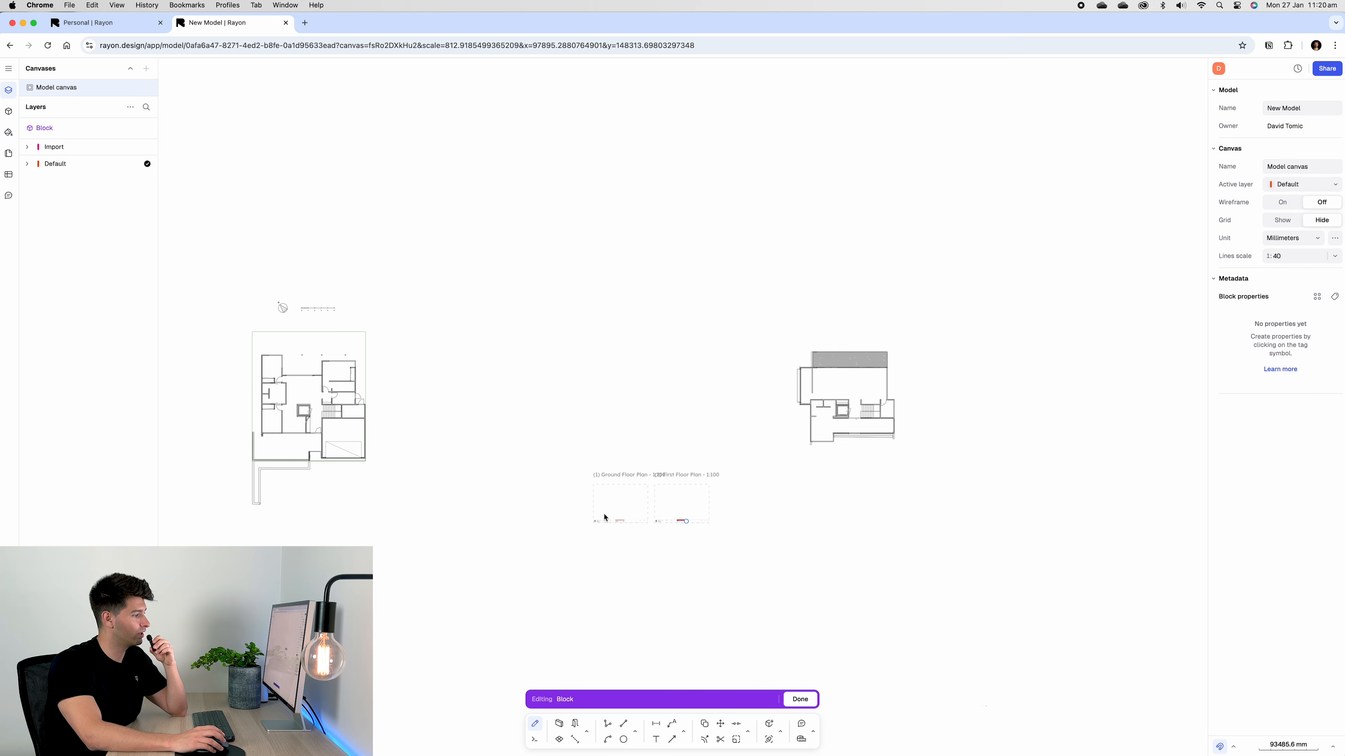
Move the first floor plan beside the ground floor plan
left_click_drag(1081, 439, 958, 304)
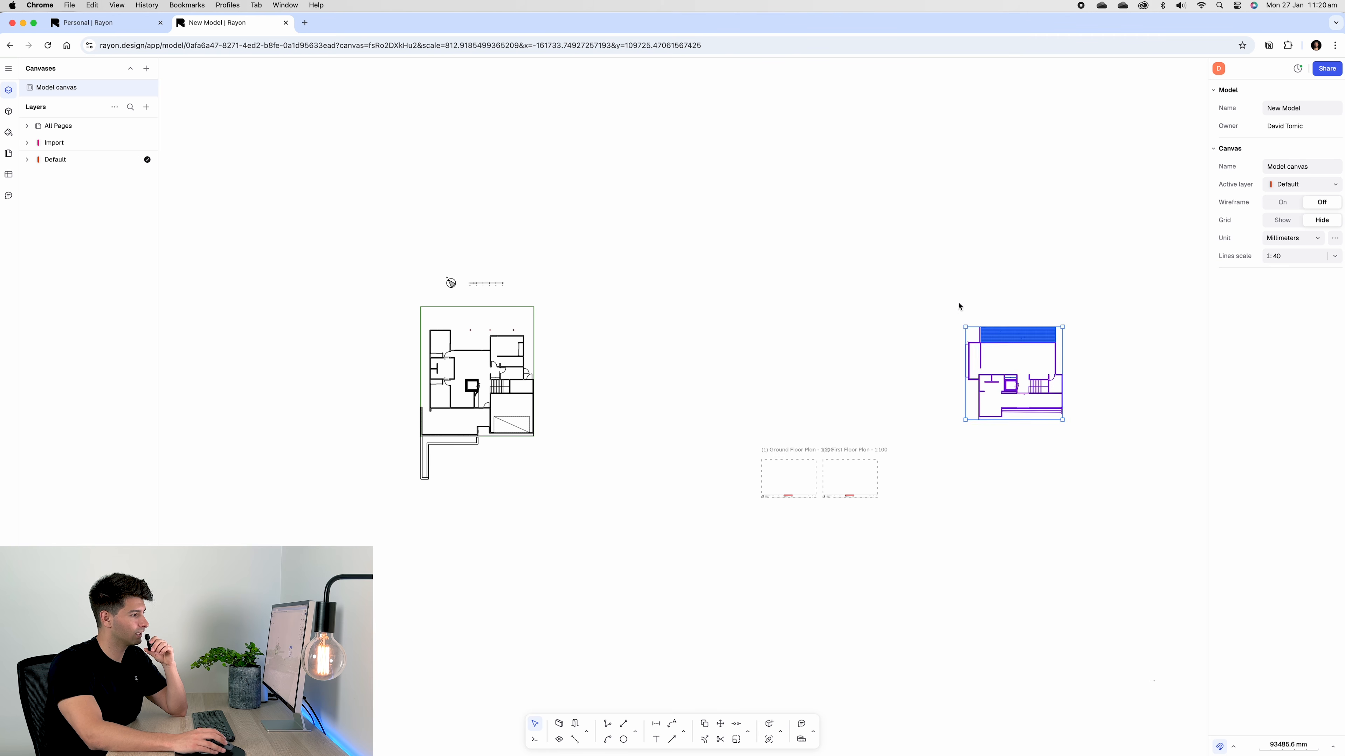
left_click(1027, 471)
left_click_drag(592, 517, 350, 281)
left_click(582, 516)
left_click(986, 365)
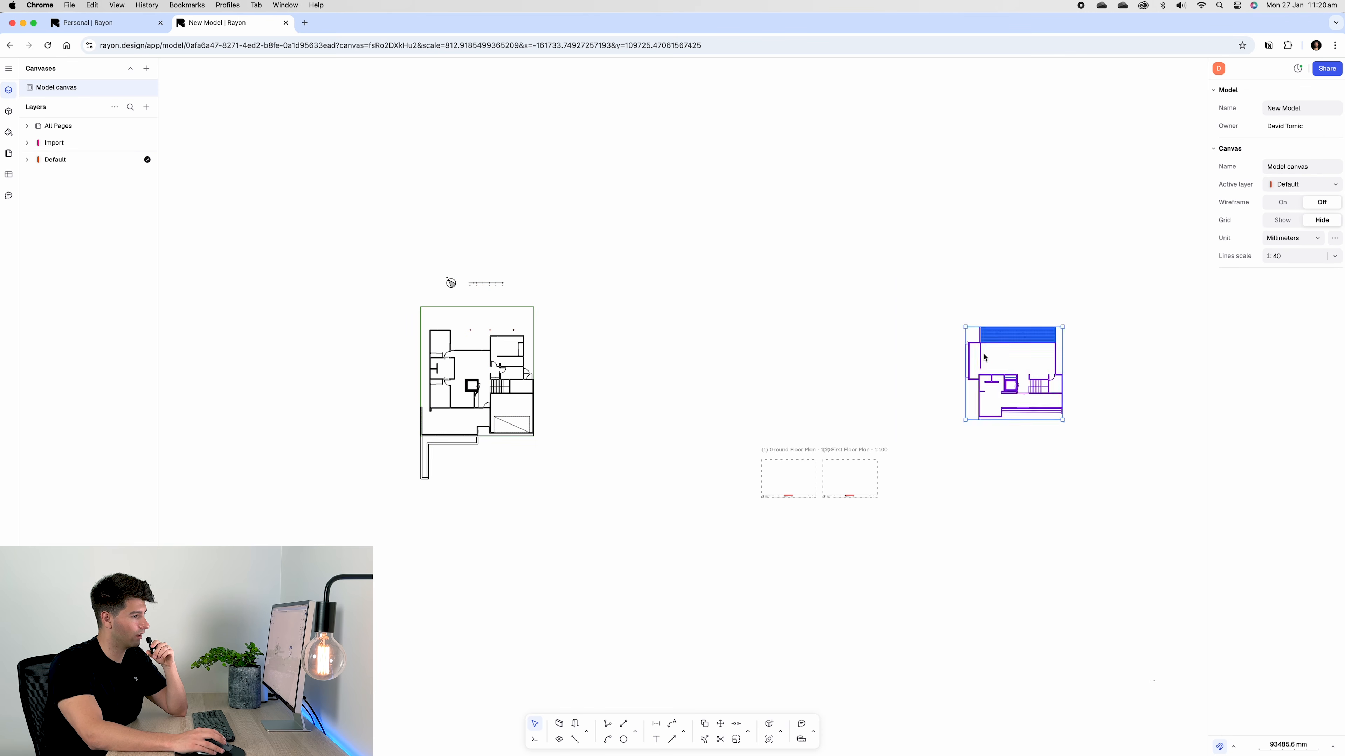
left_click_drag(1019, 372, 639, 374)
left_click(568, 479)
Marquee-select everything in both floor plans
left_click_drag(697, 524, 353, 252)
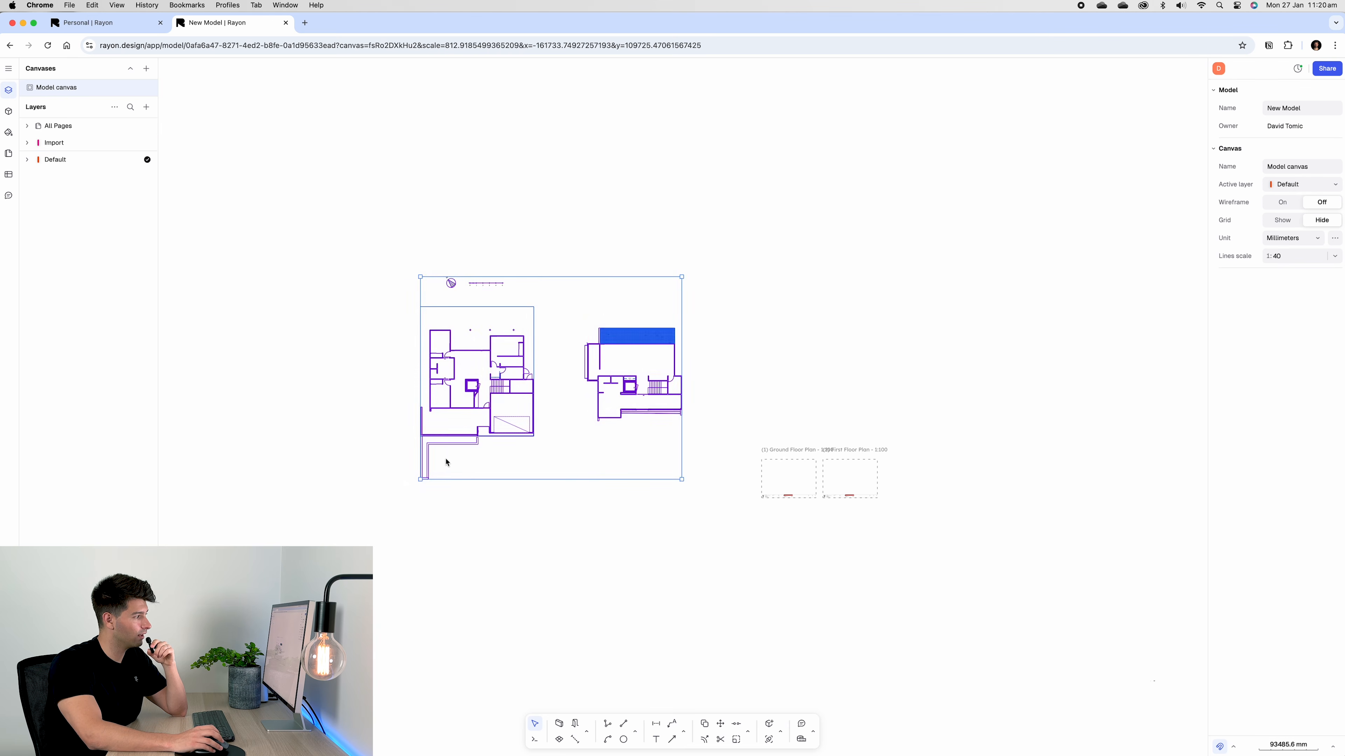
scroll(477, 284, "up", 5)
scroll(480, 276, "up", 1)
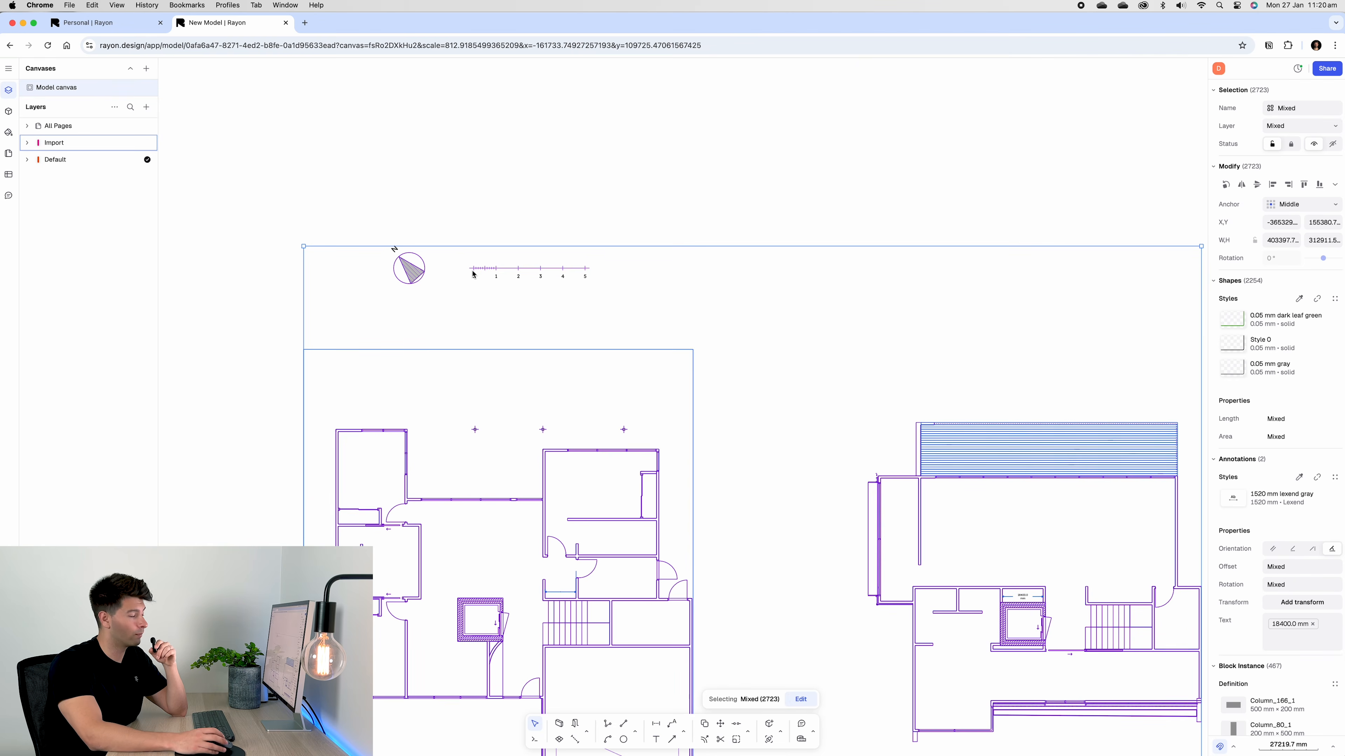
scroll(648, 388, "down", 10)
scroll(706, 507, "up", 5)
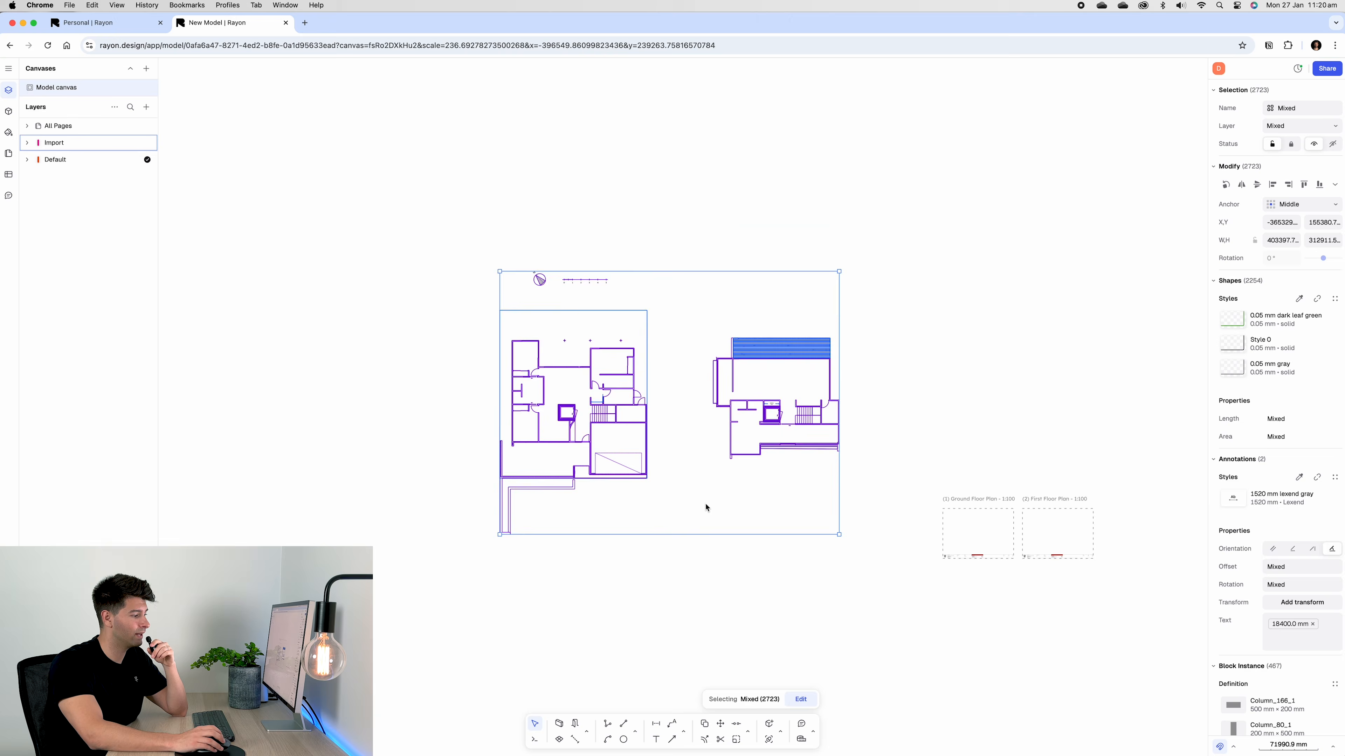
middle_click_drag(699, 486, 704, 564)
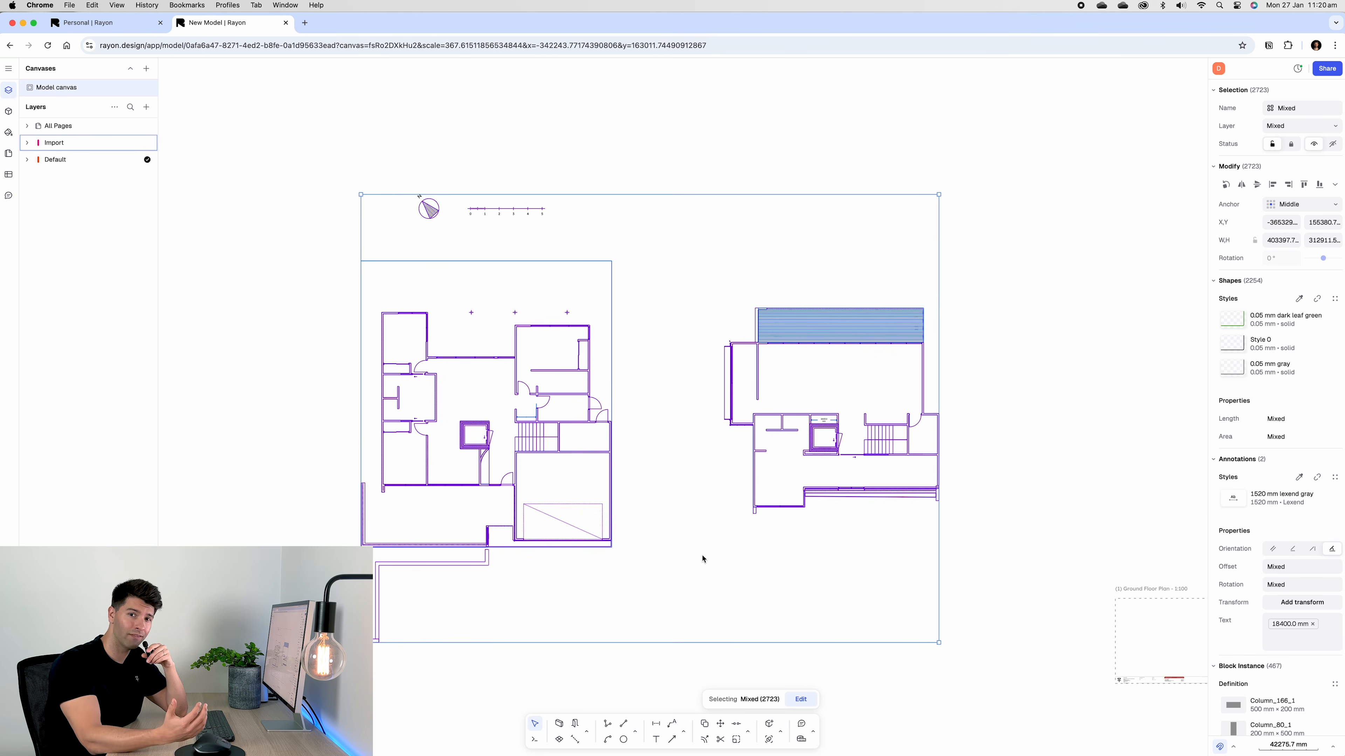
scroll(823, 415, "up", 10)
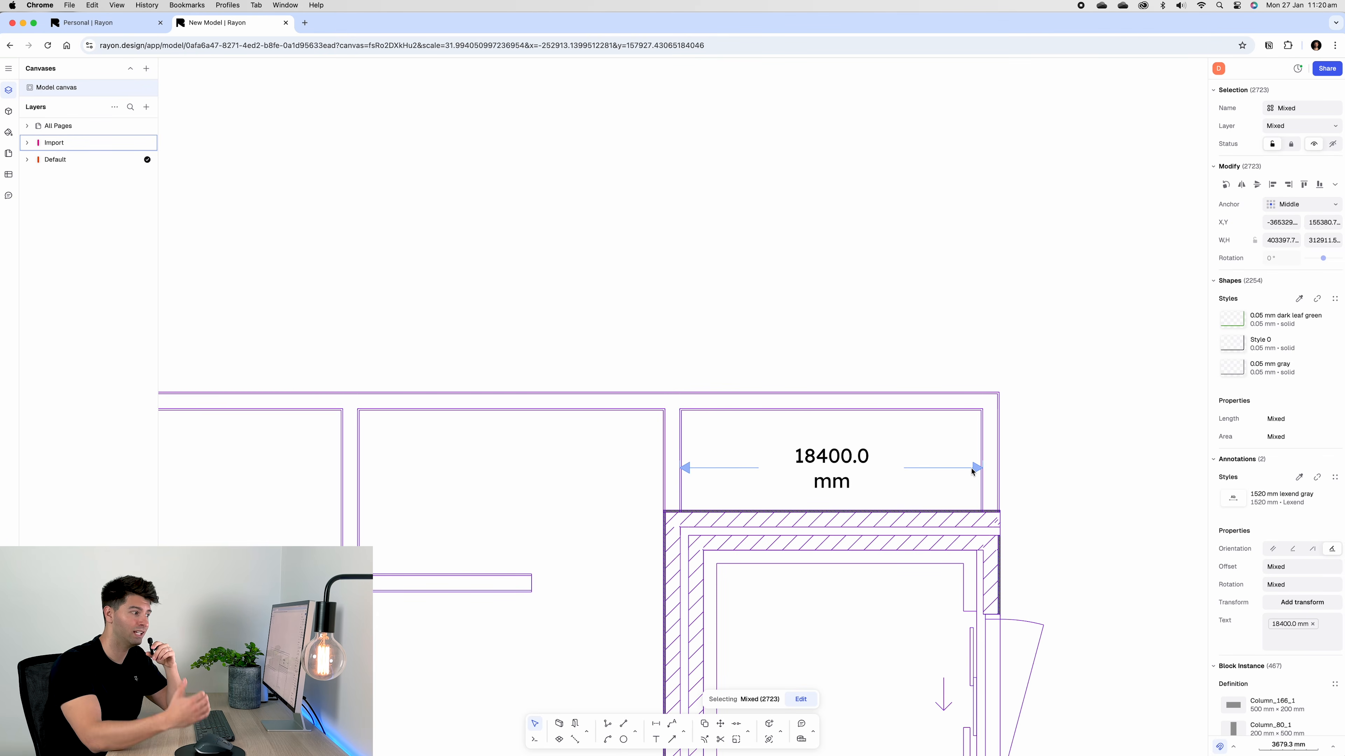
scroll(985, 475, "down", 10)
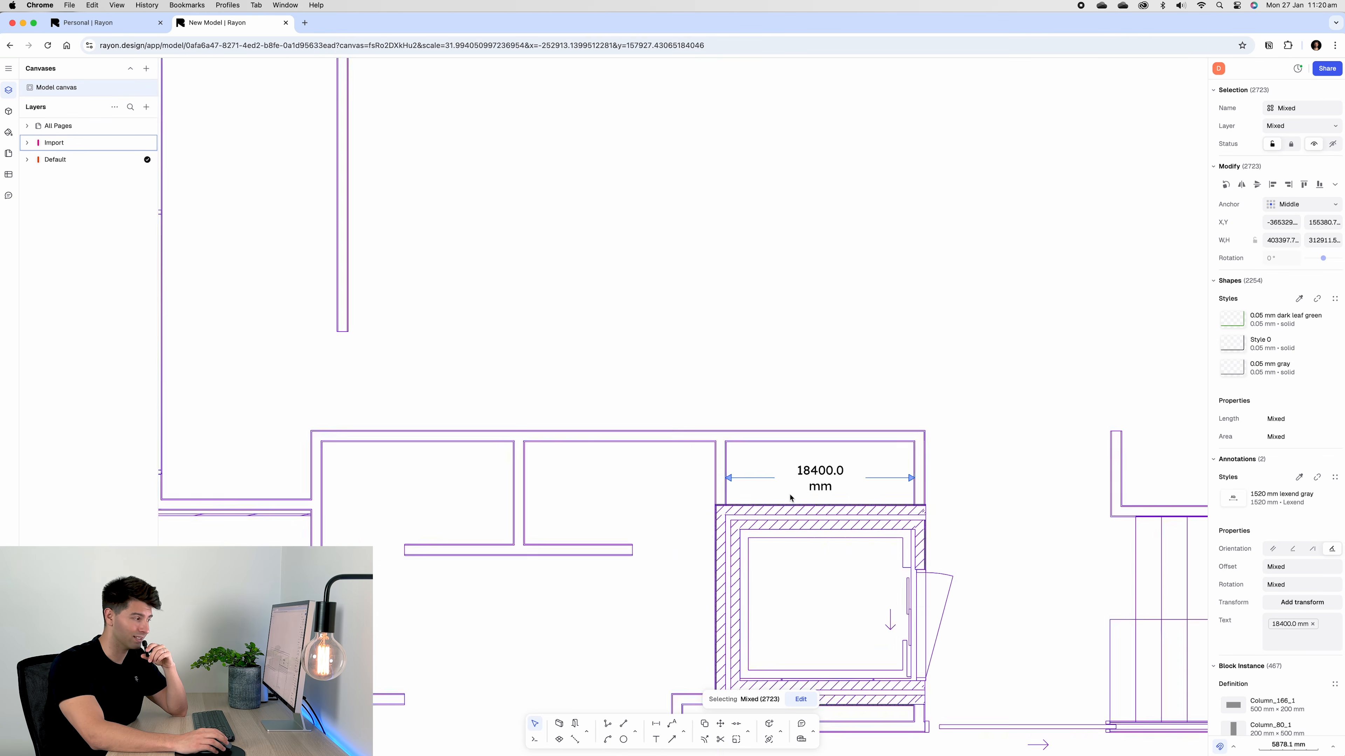
scroll(300, 196, "up", 5)
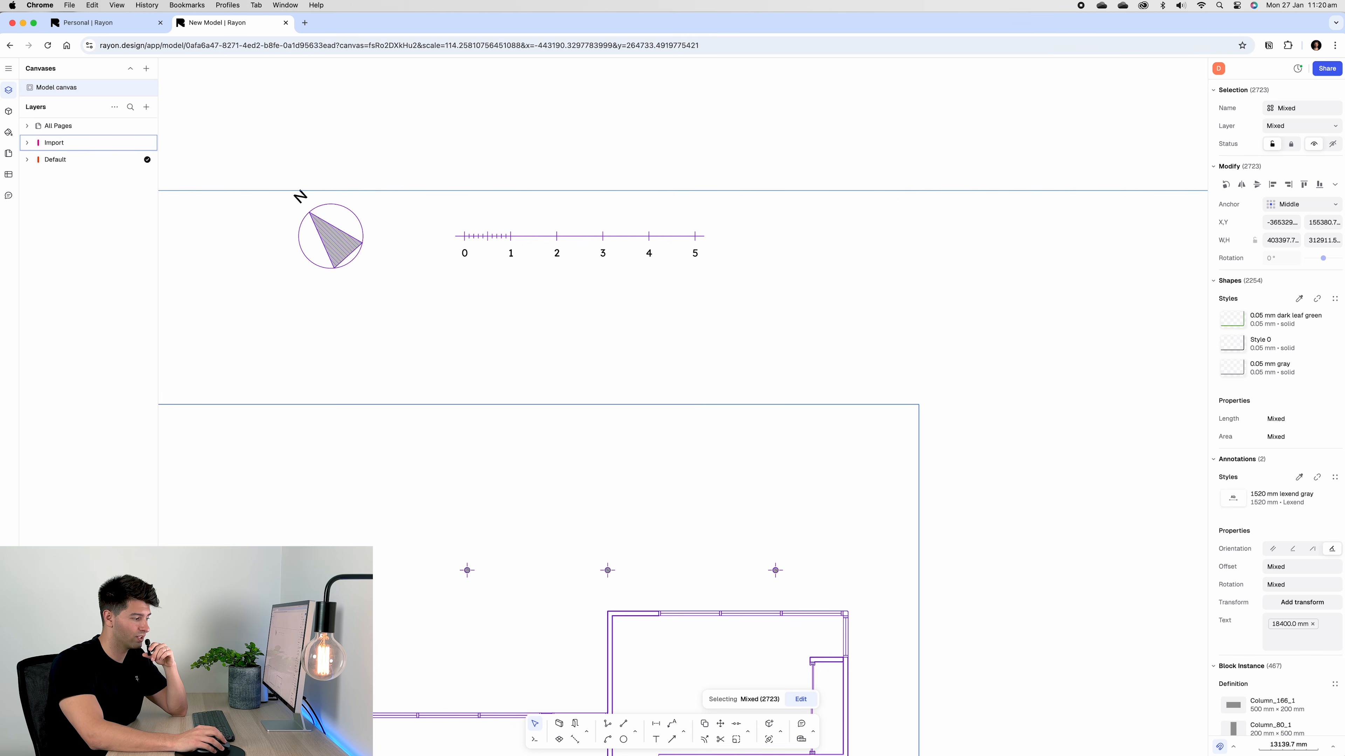
Rescale the selection from the scale bar's 0 tick with reference distance 1, so 18400 mm reads 1840 mm
left_click(736, 741)
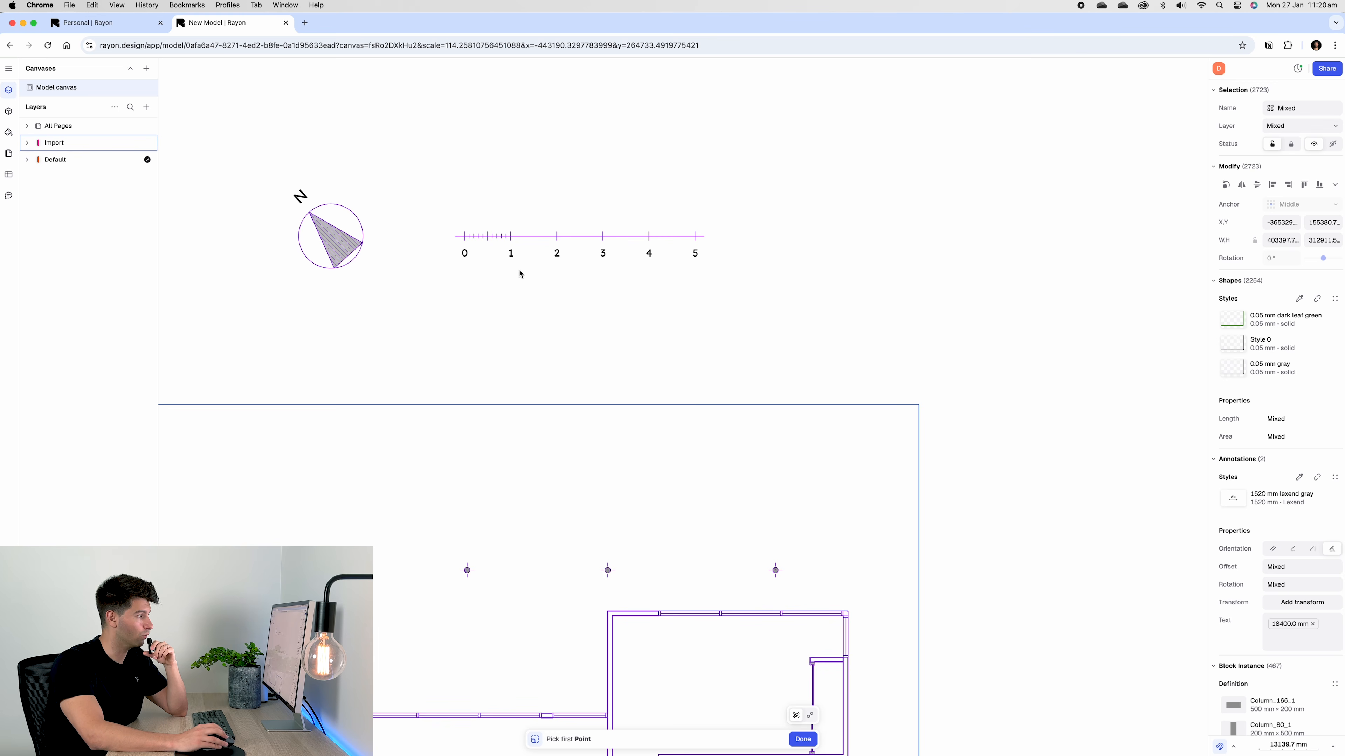
scroll(477, 249, "up", 5)
left_click(430, 184)
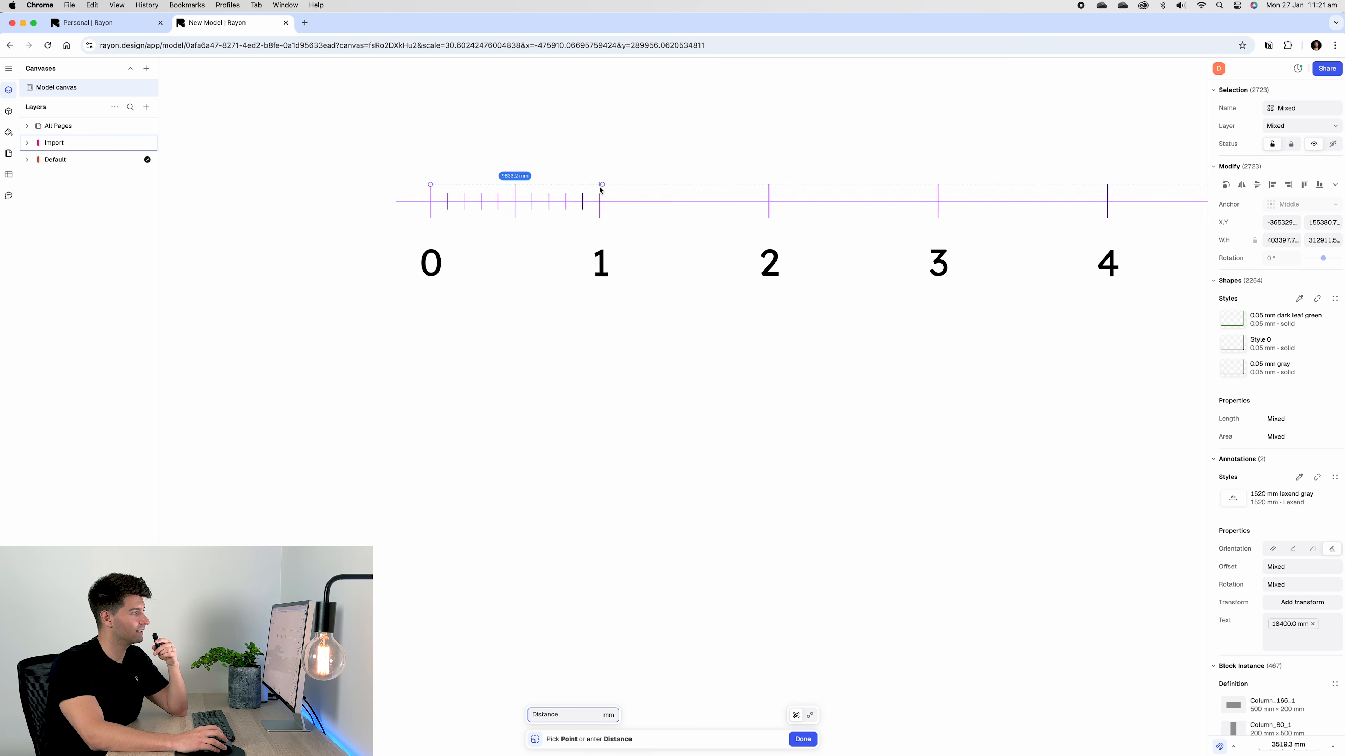
type("1000")
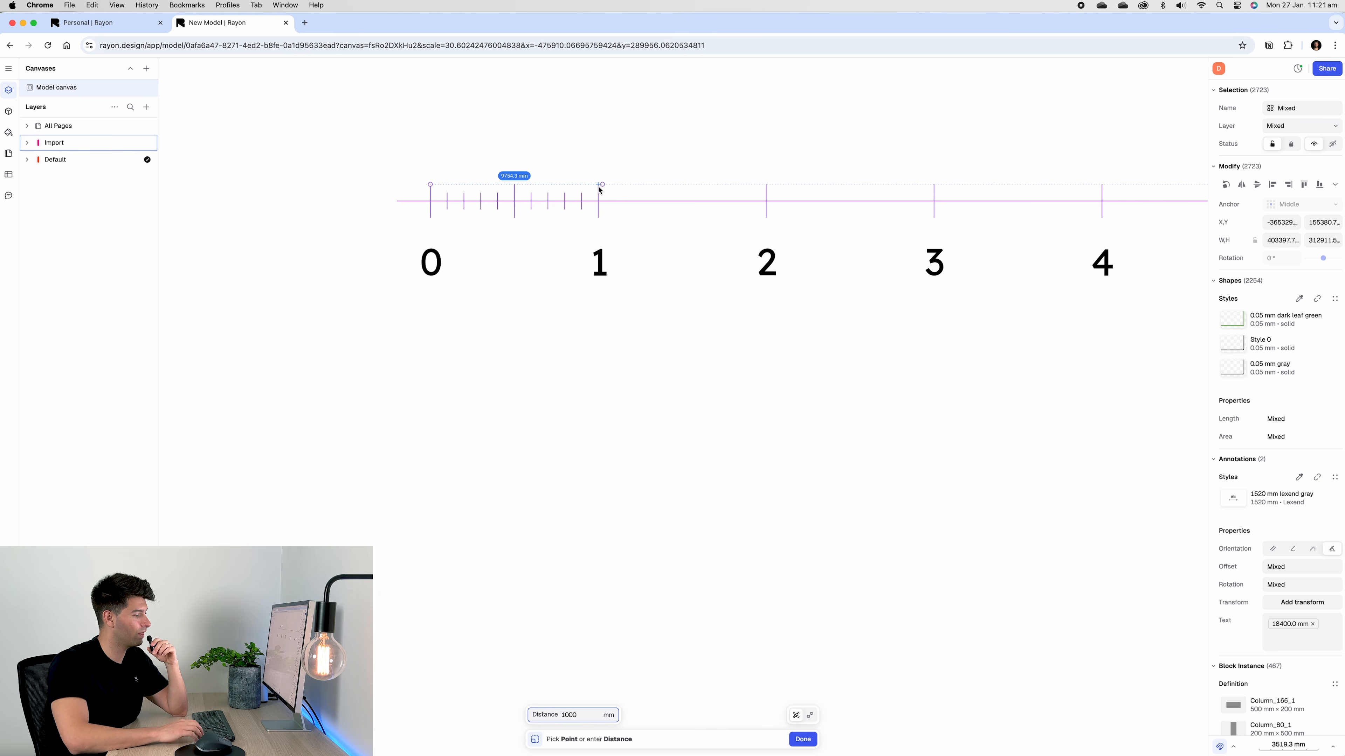
key("Return")
scroll(609, 403, "down", 5)
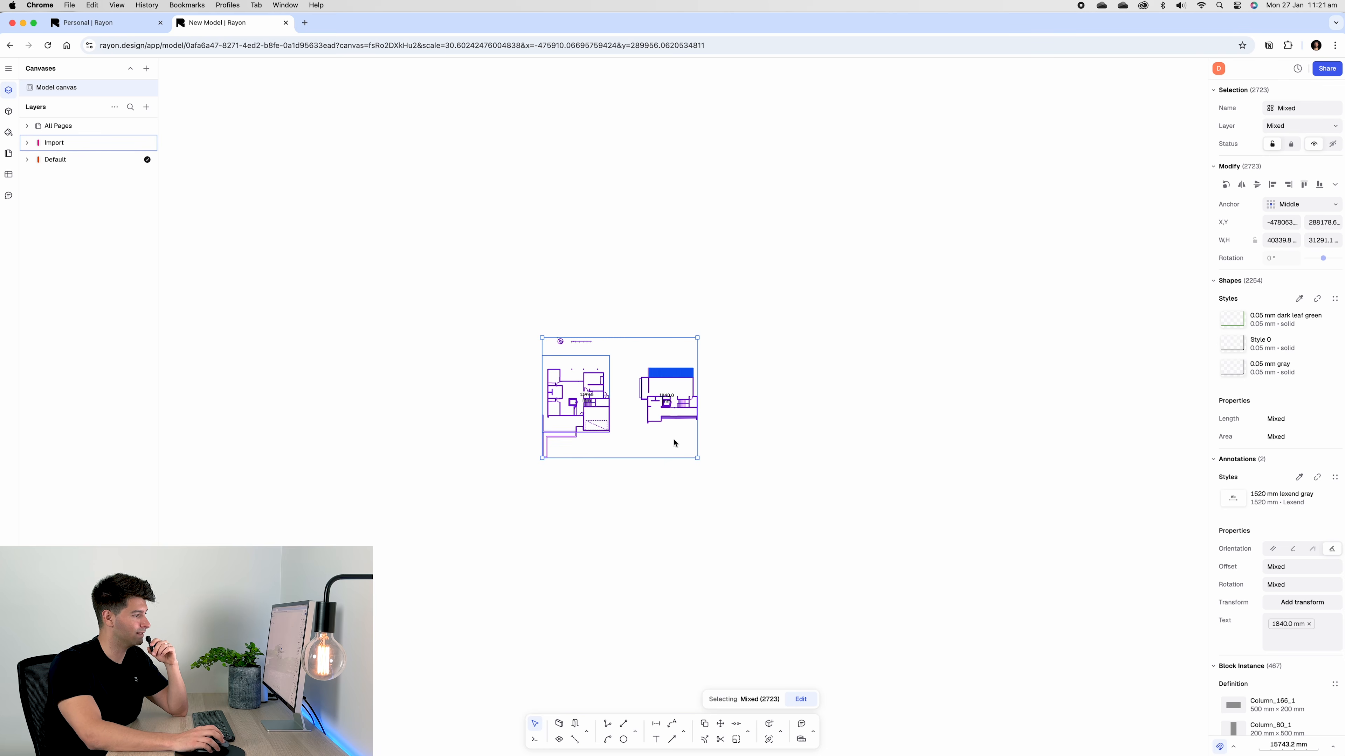
Check the rescaled 1399.5 mm and 1840.0 mm dimensions
left_click(528, 200)
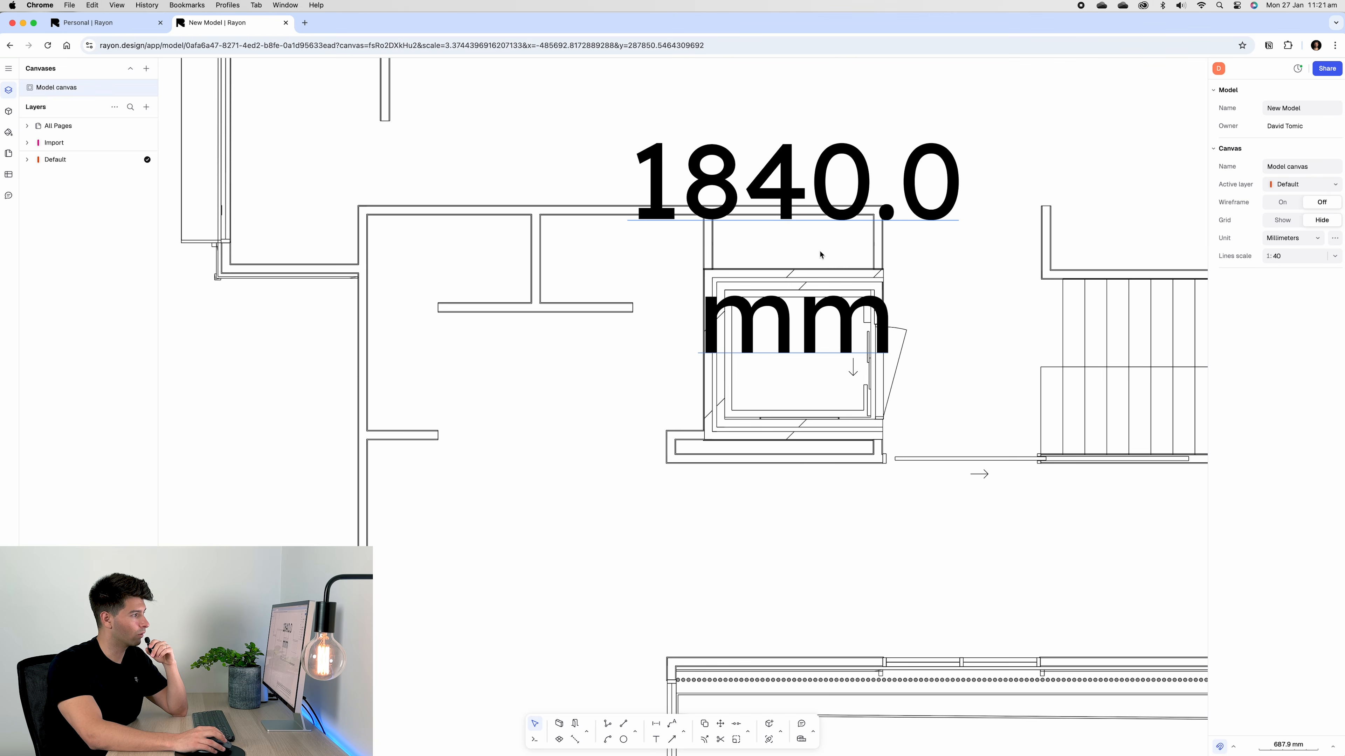
left_click(976, 471)
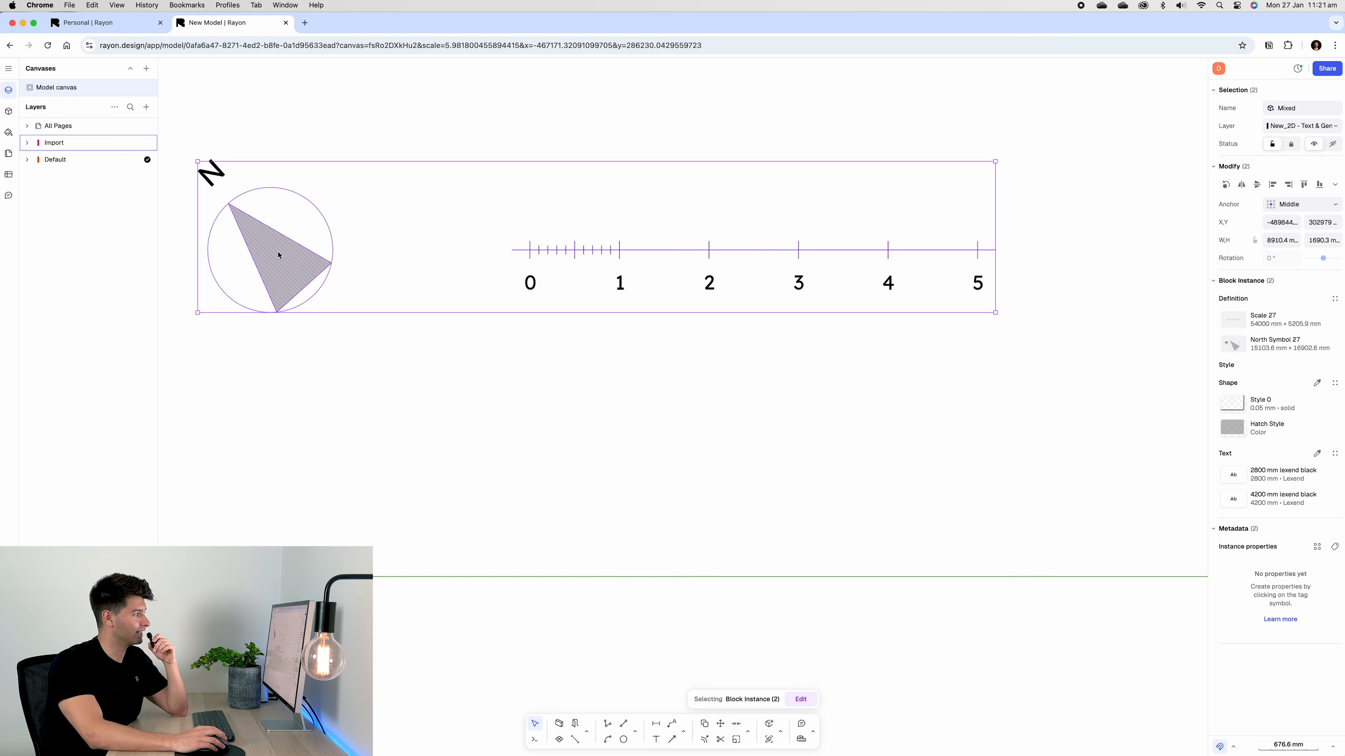
scroll(279, 255, "down", 10)
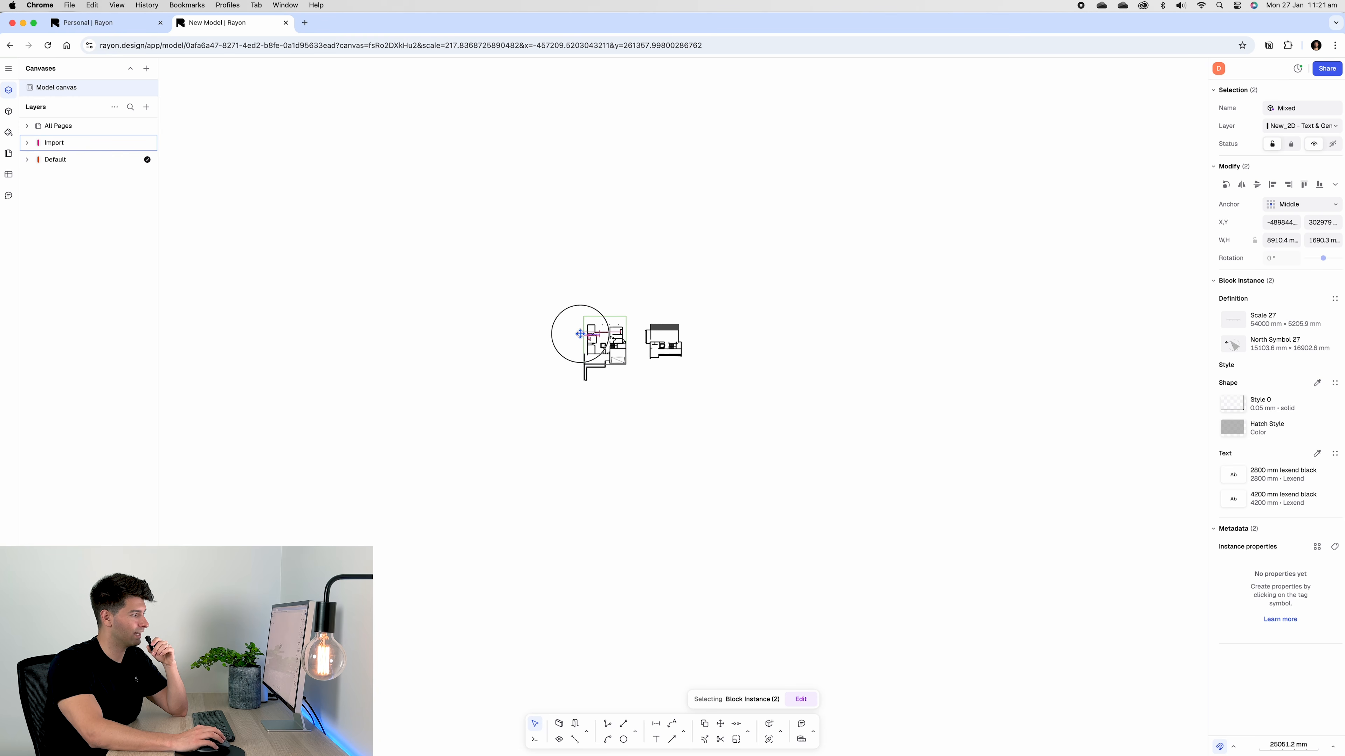
Drag the north symbol and scale bar onto the sheet above the title block
left_click_drag(723, 399, 723, 400)
scroll(805, 438, "down", 1)
middle_click_drag(784, 431, 552, 415)
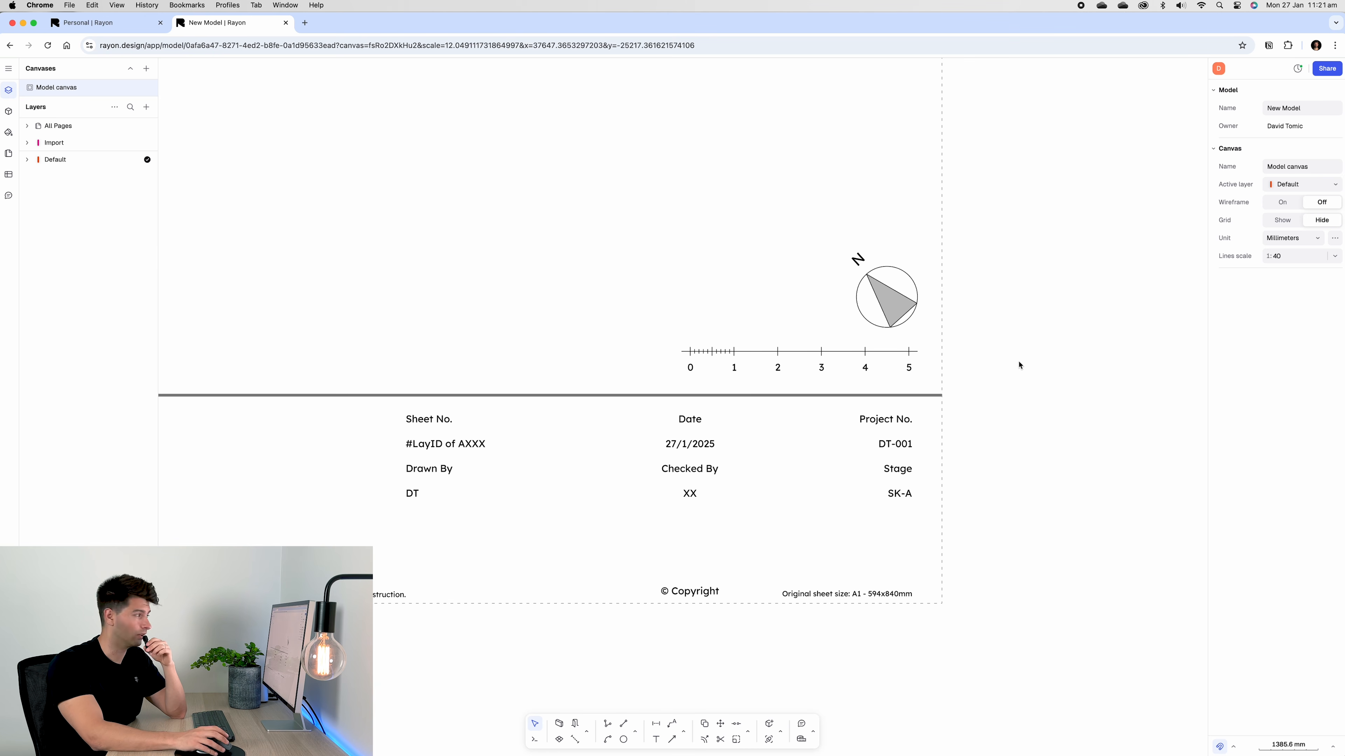
Try placing the library's North symbol light block beside the existing one, then delete it
left_click(9, 115)
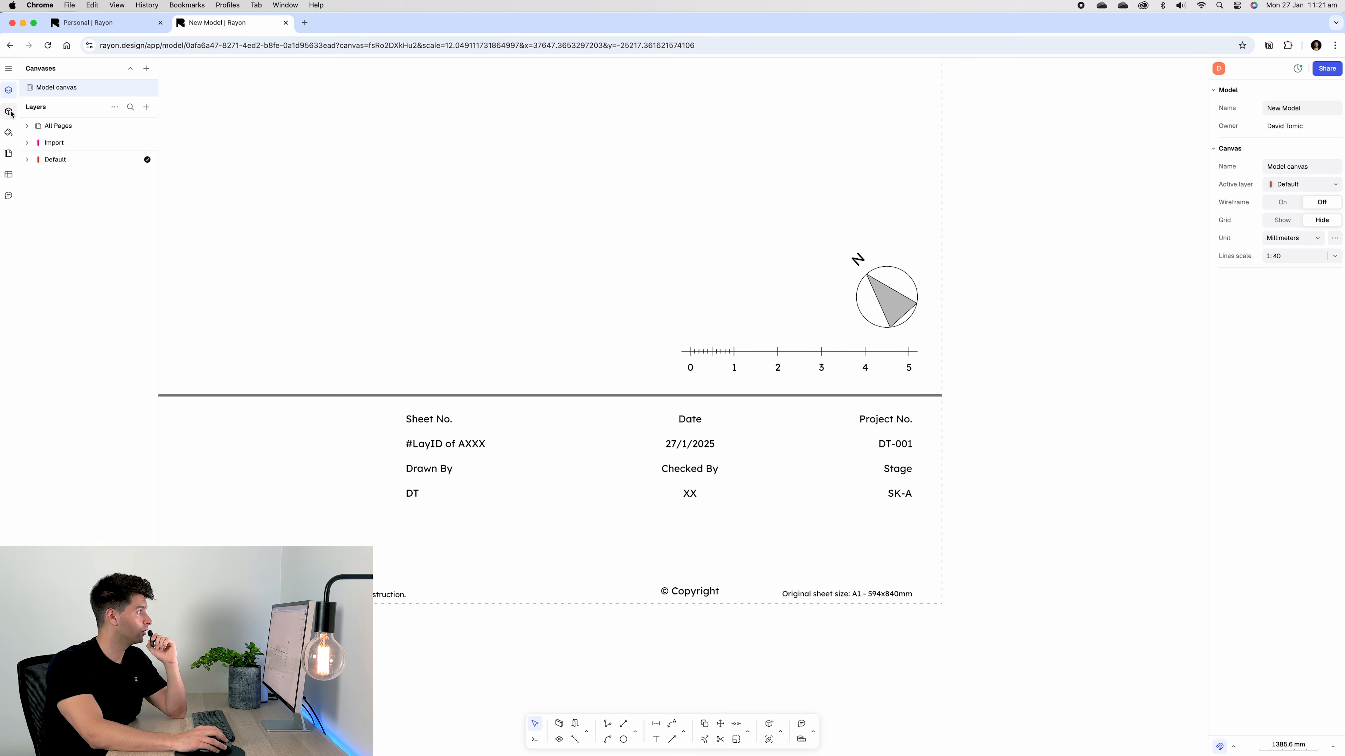
left_click(83, 94)
type("north")
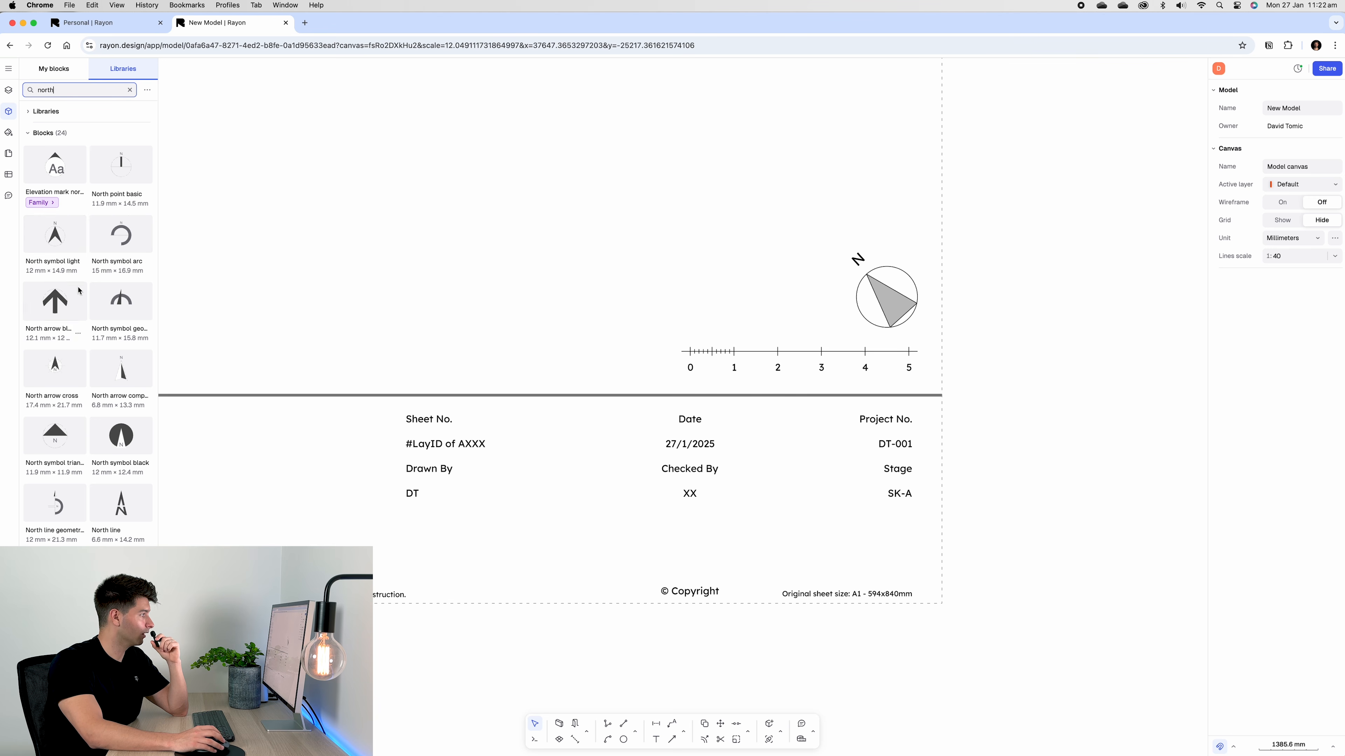
left_click_drag(57, 236, 556, 231)
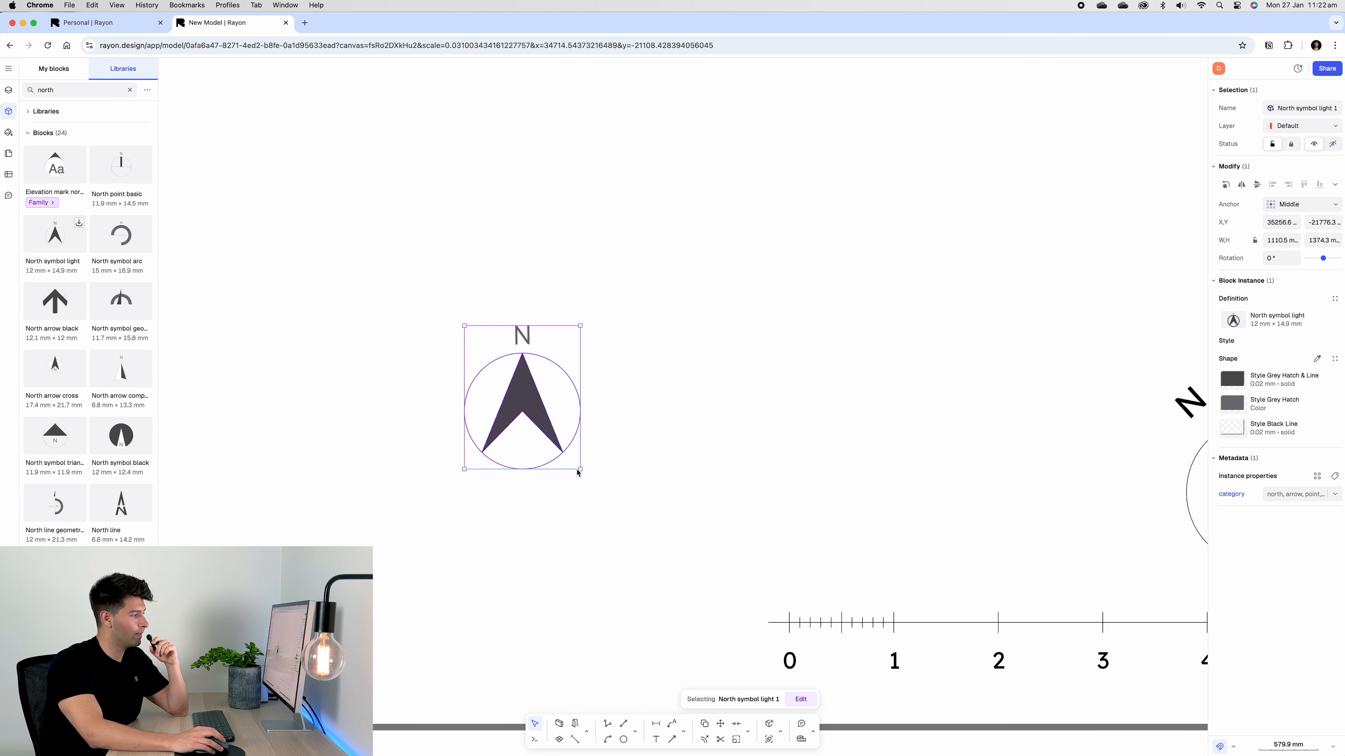
left_click(578, 470)
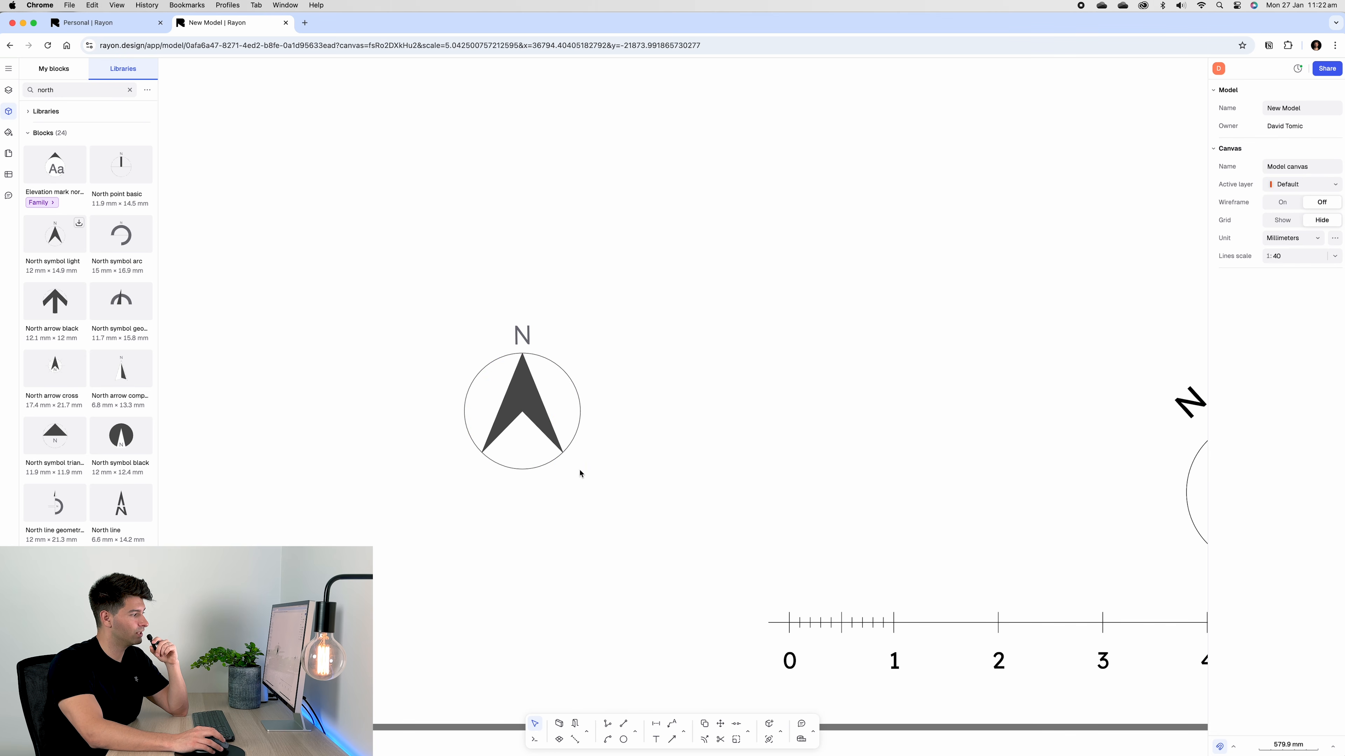
scroll(686, 495, "down", 2)
scroll(686, 496, "down", 4)
middle_click_drag(726, 505, 628, 450)
left_click_drag(493, 391, 697, 418)
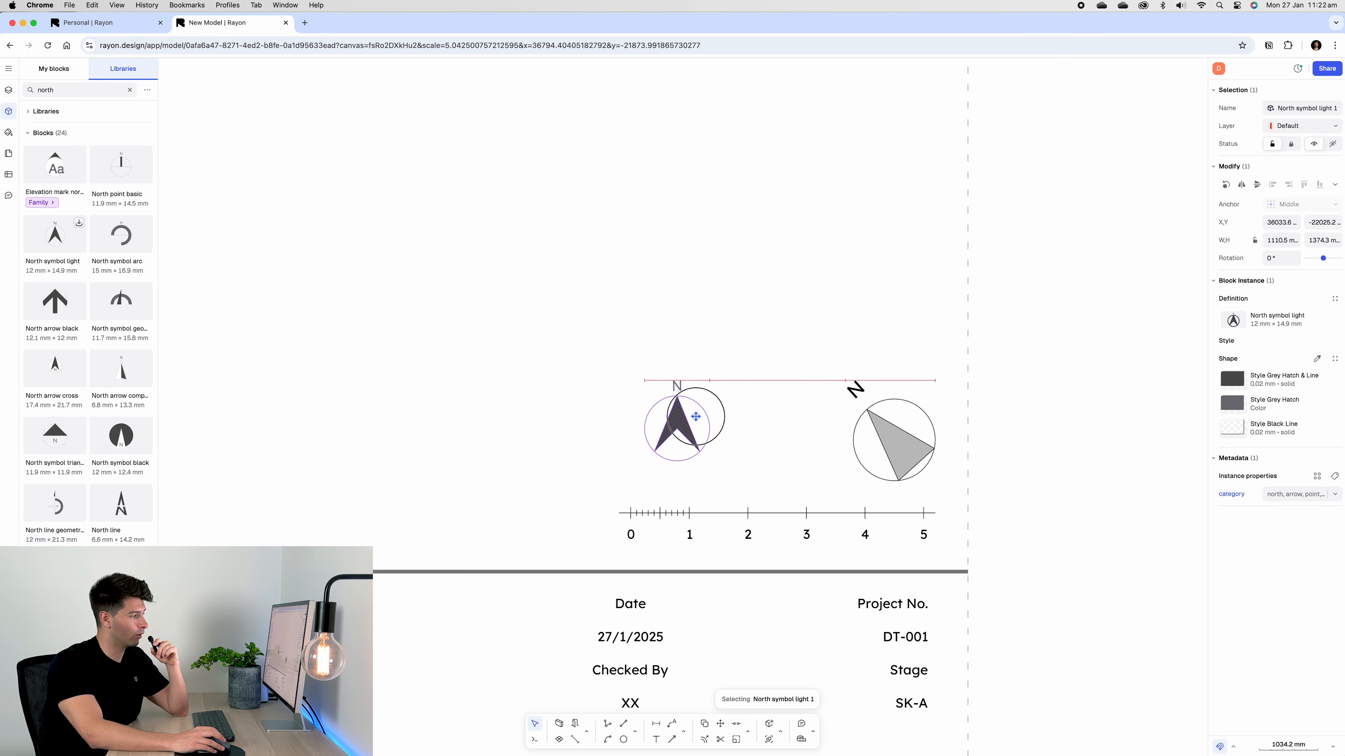
left_click_drag(696, 418, 794, 433)
key("Delete")
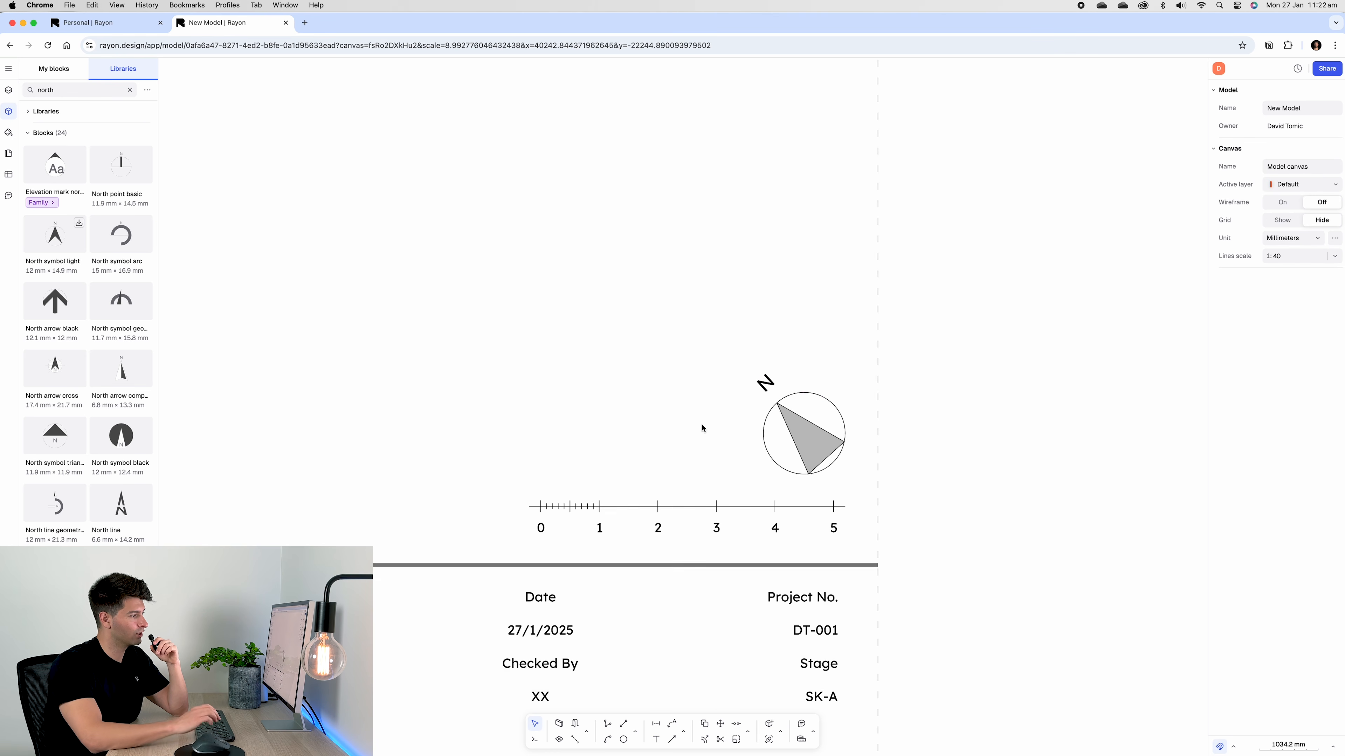
Paste a copy of the scale bar and north symbol into the second sheet's corner
scroll(704, 419, "down", 5)
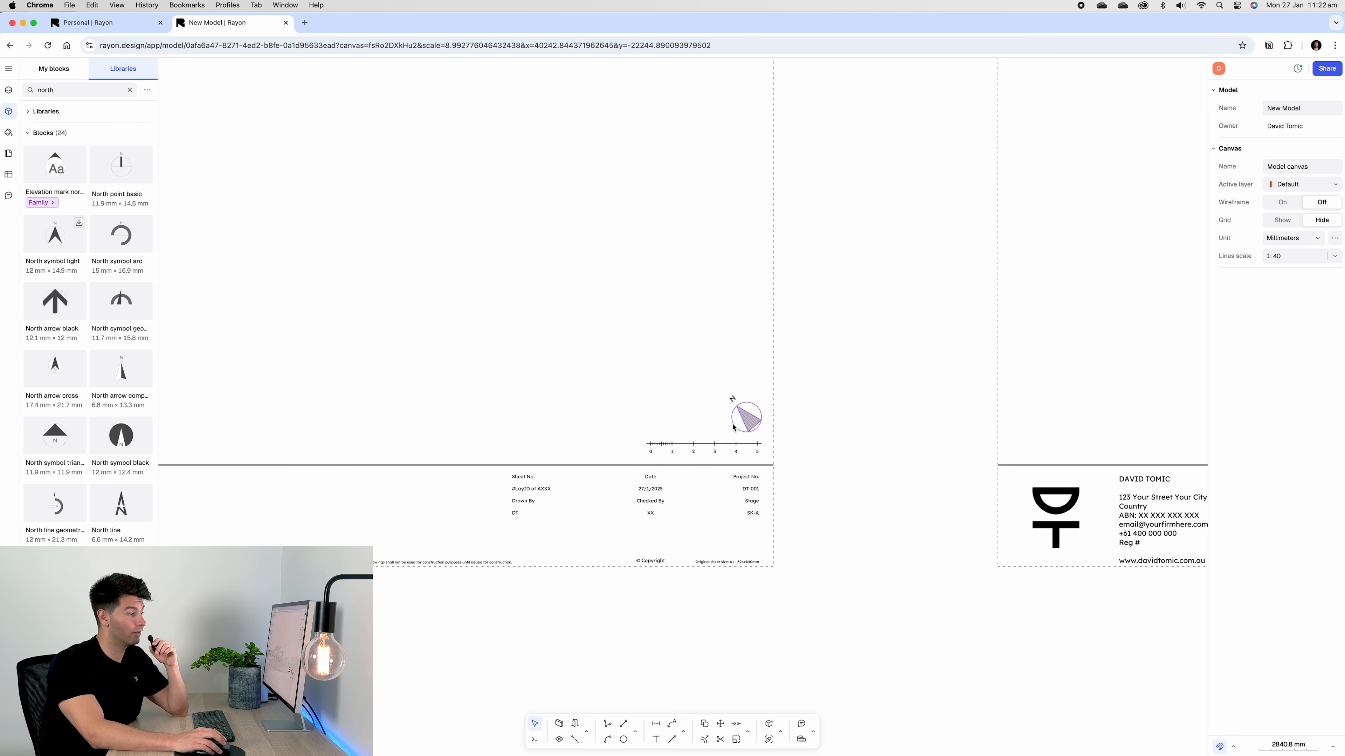
scroll(635, 404, "up", 1)
left_click_drag(634, 390, 669, 418)
left_click_drag(669, 418, 783, 462)
right_click(925, 430)
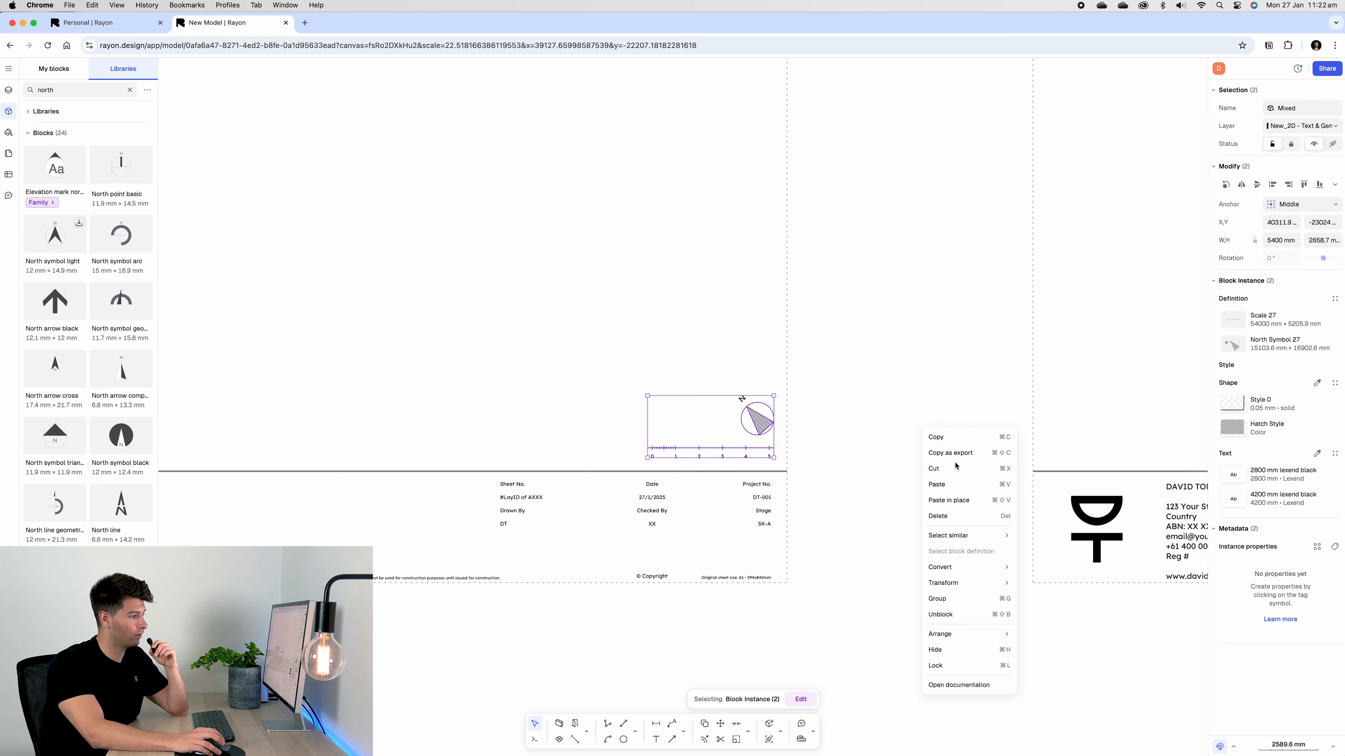
left_click(955, 482)
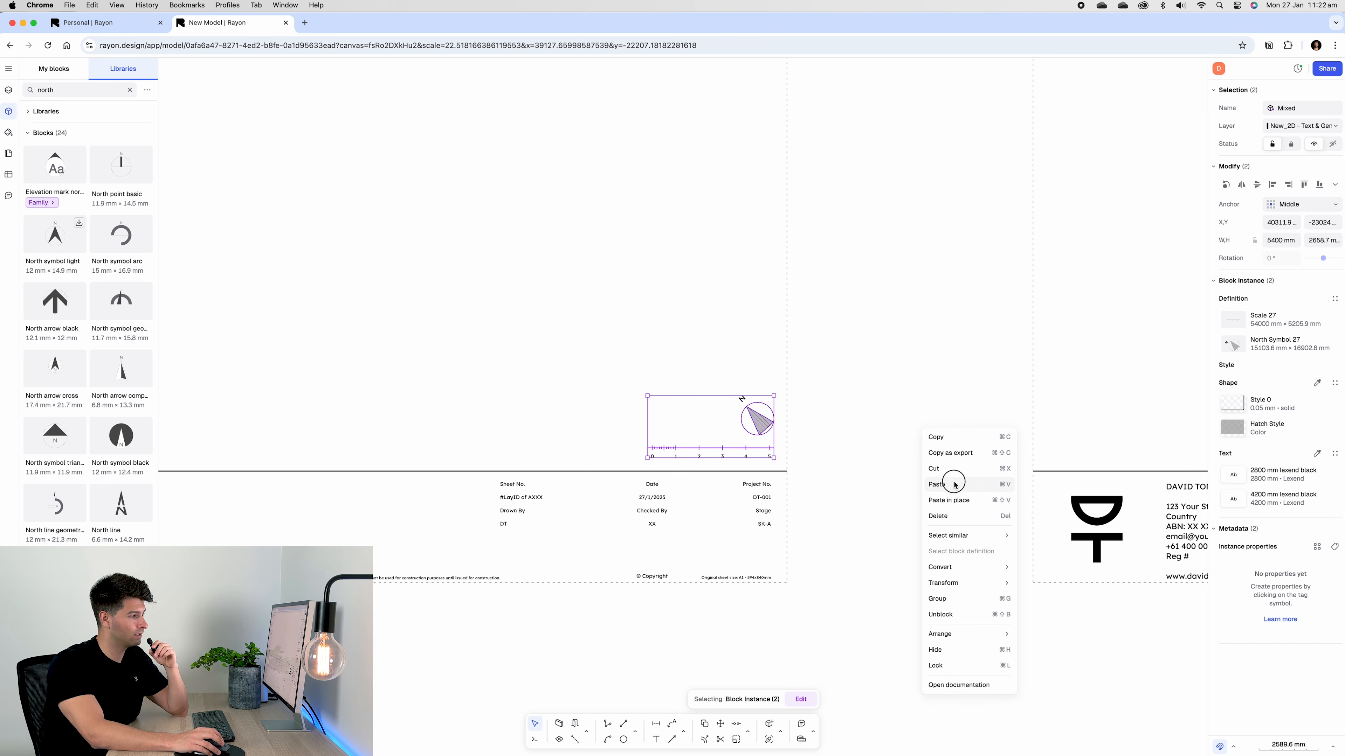
scroll(947, 474, "down", 6)
middle_click_drag(861, 456, 312, 366)
left_click_drag(416, 375, 991, 375)
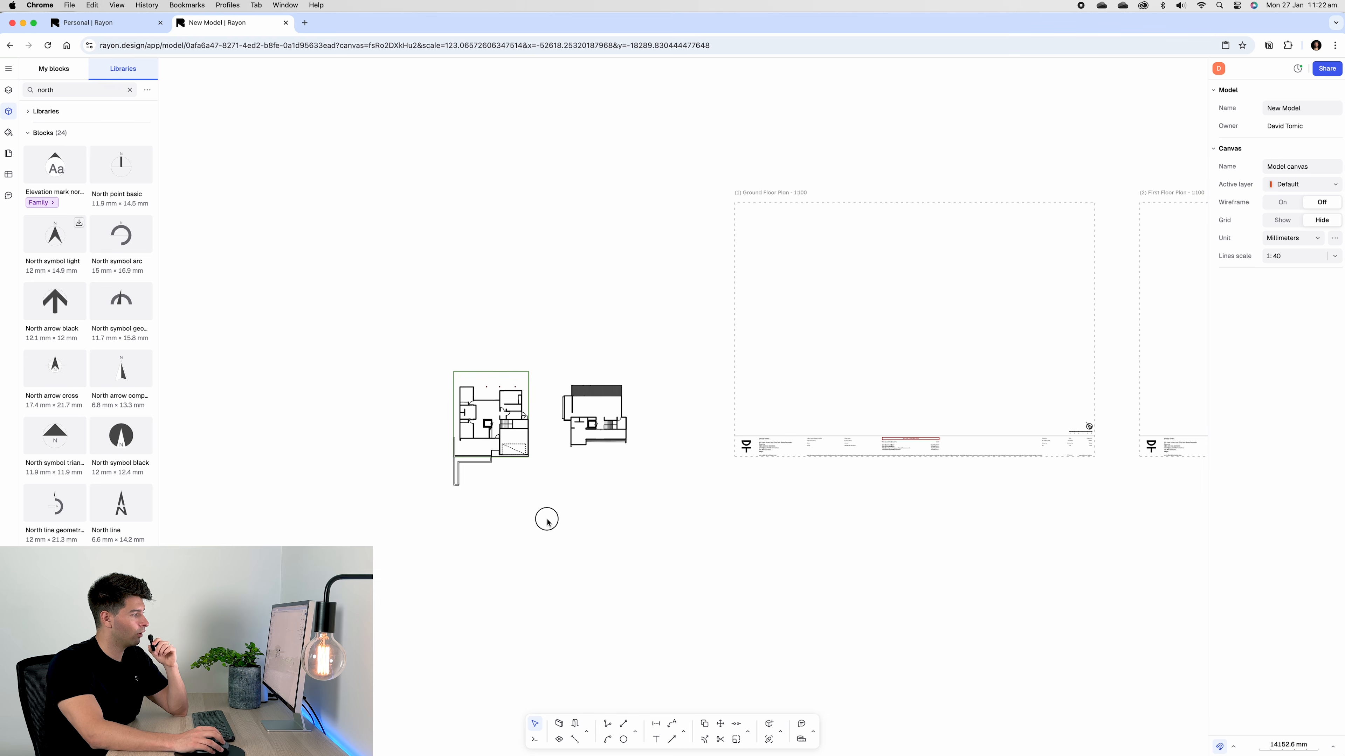
Drag the ground floor plan into the Ground Floor Plan frame and the first floor plan into the First Floor Plan frame
left_click_drag(547, 520, 875, 325)
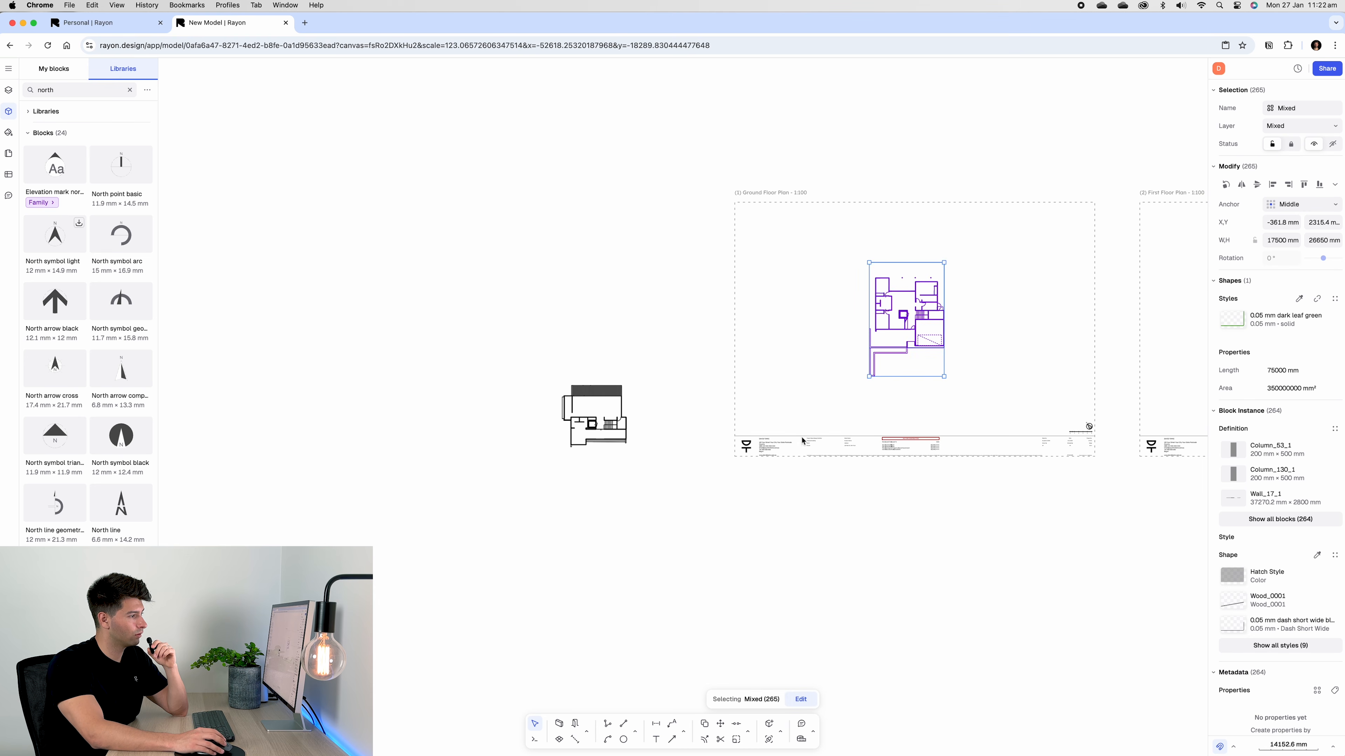
middle_click_drag(709, 482, 494, 447)
left_click_drag(465, 457, 989, 252)
scroll(297, 330, "right", 3)
left_click(933, 378)
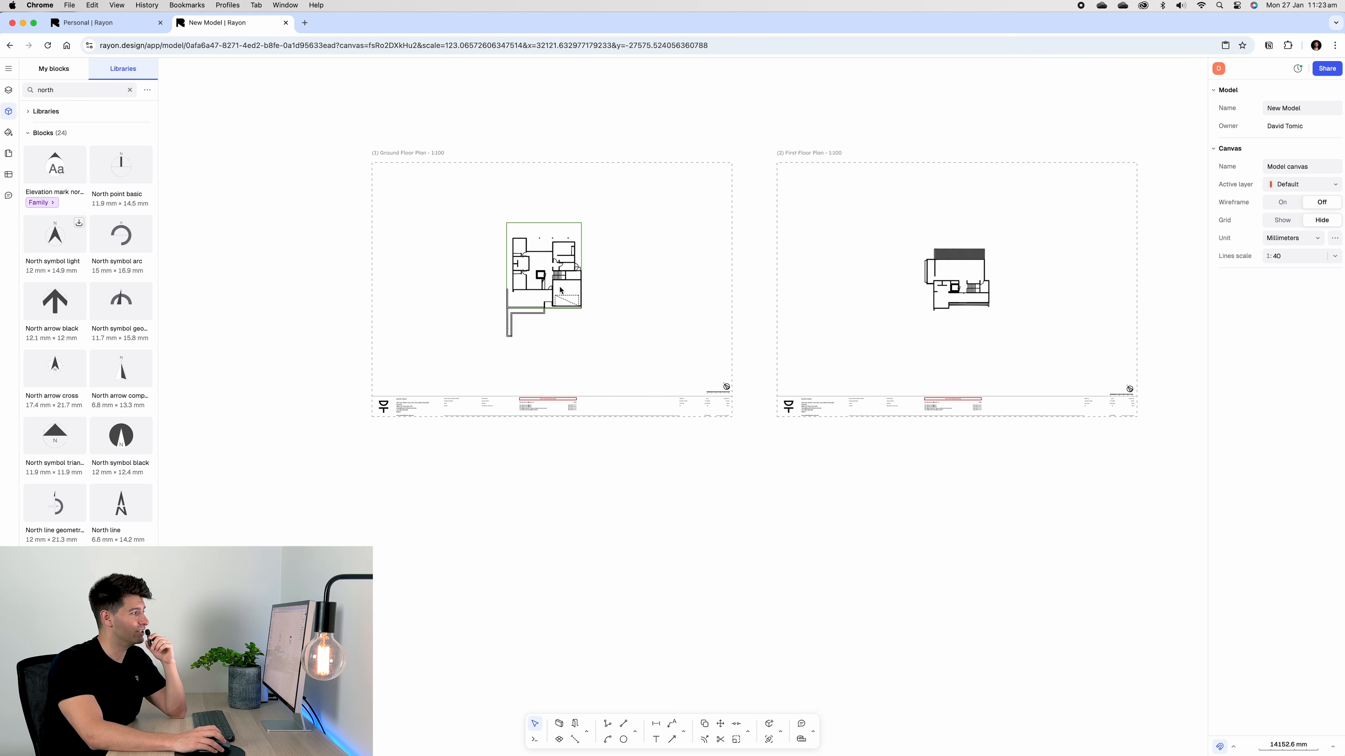
scroll(563, 289, "up", 2)
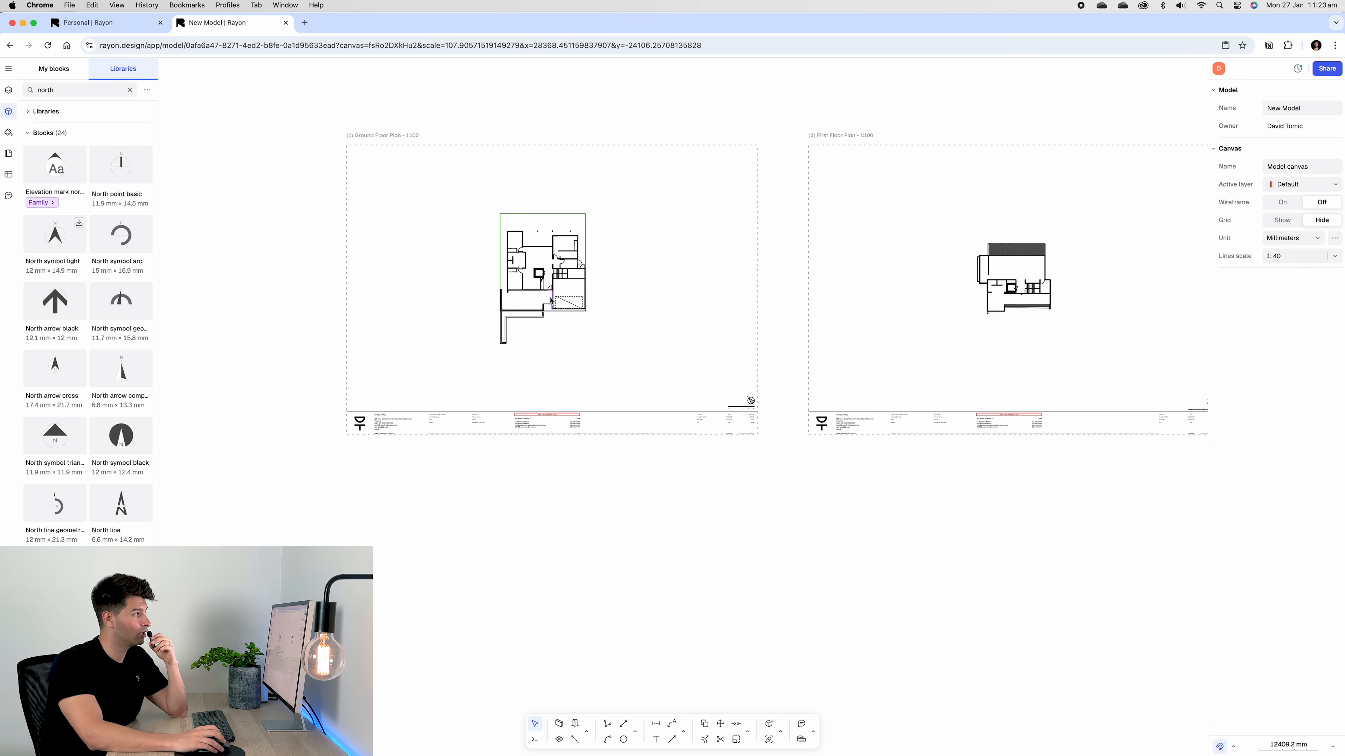
scroll(520, 245, "up", 3)
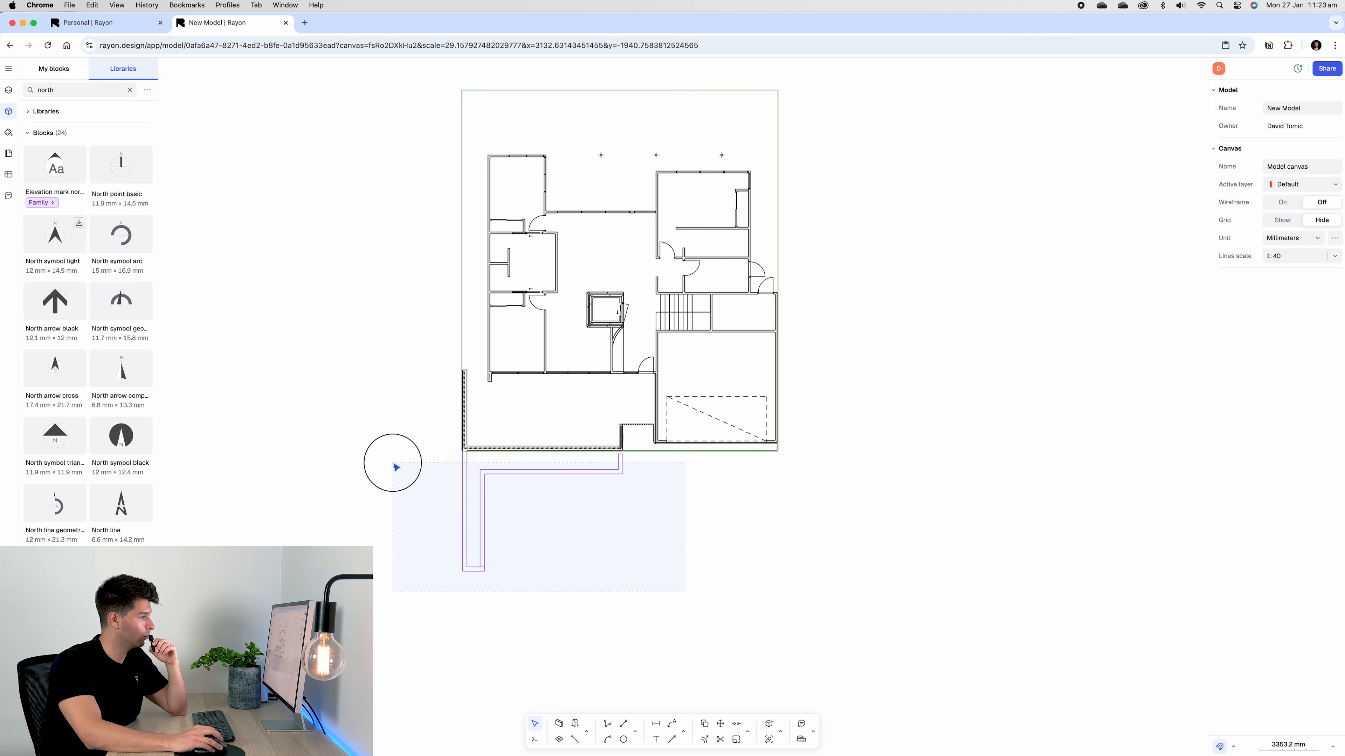
Delete the green site boundary rectangle
left_click(394, 466)
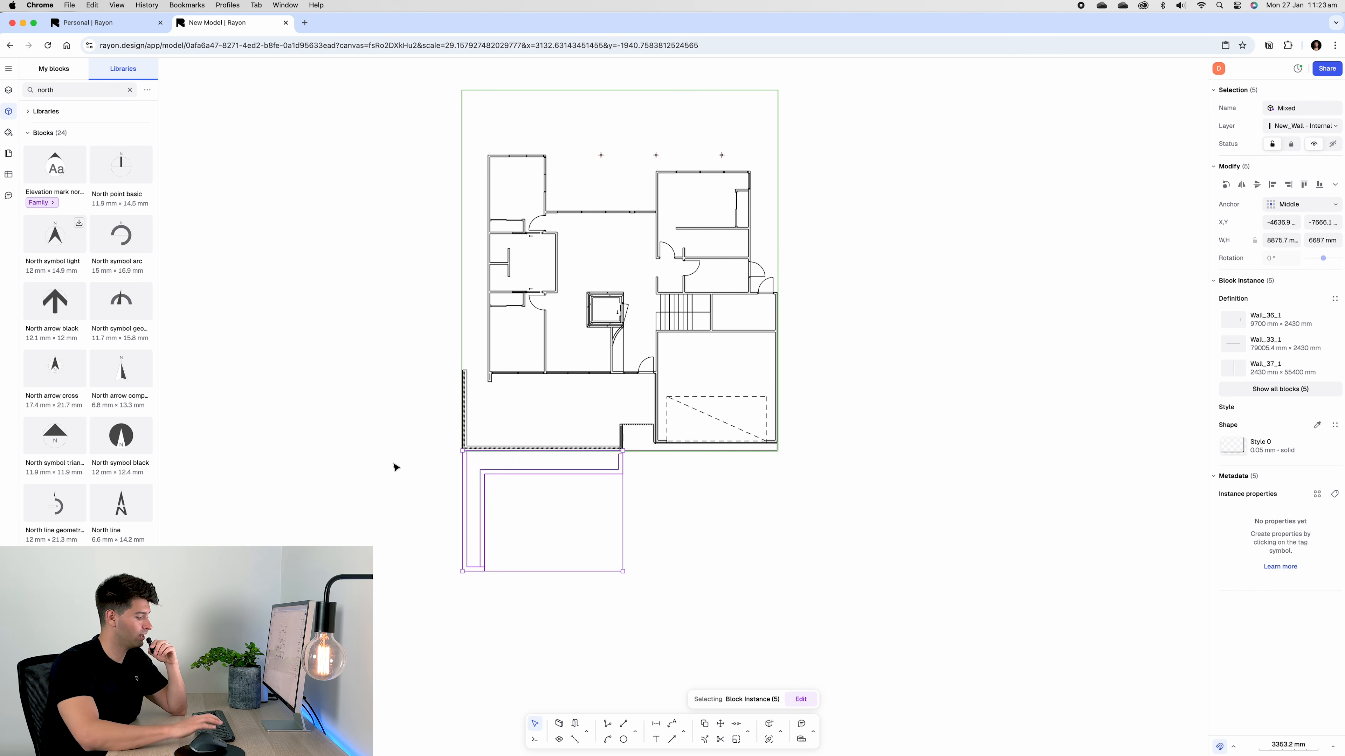
key("Escape")
left_click(462, 267)
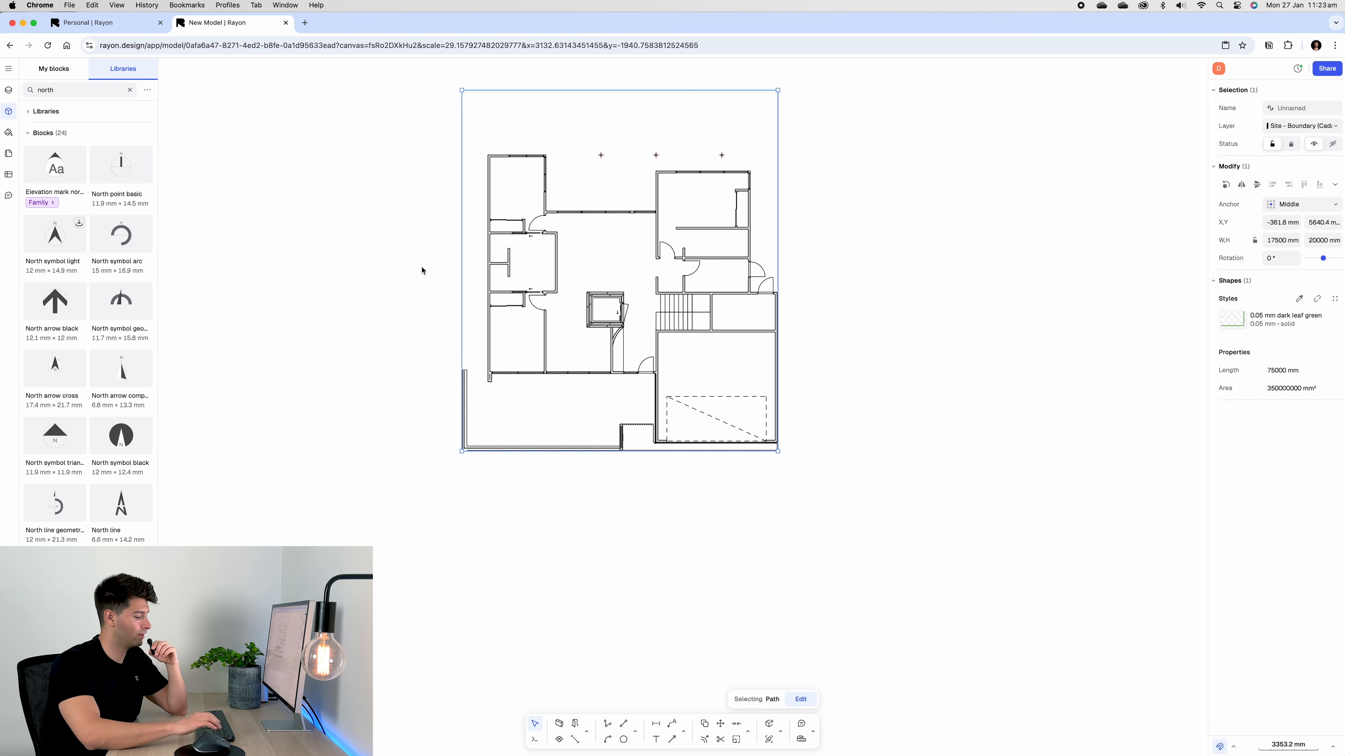
key("Delete")
Delete the three stray wall pieces at the plan's lower left
left_click_drag(433, 354, 483, 475)
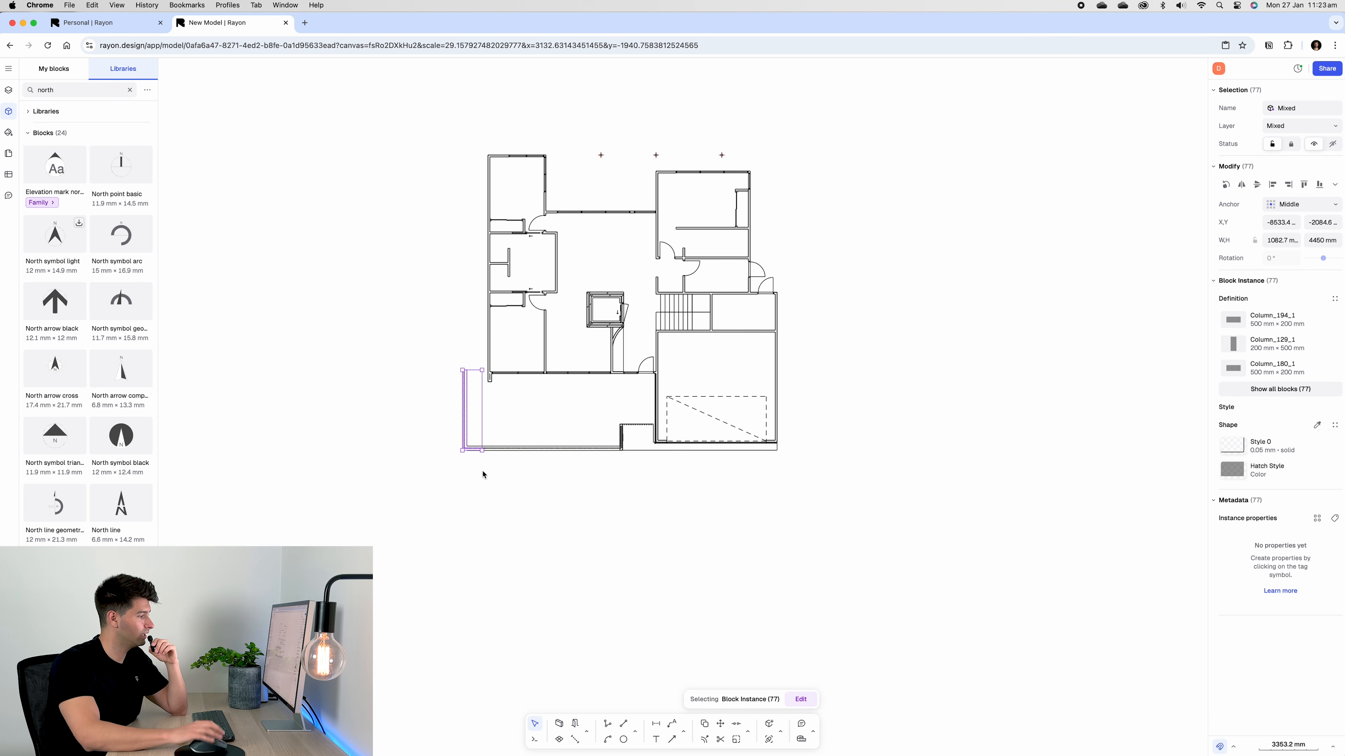
key("Delete")
left_click_drag(435, 429, 641, 487)
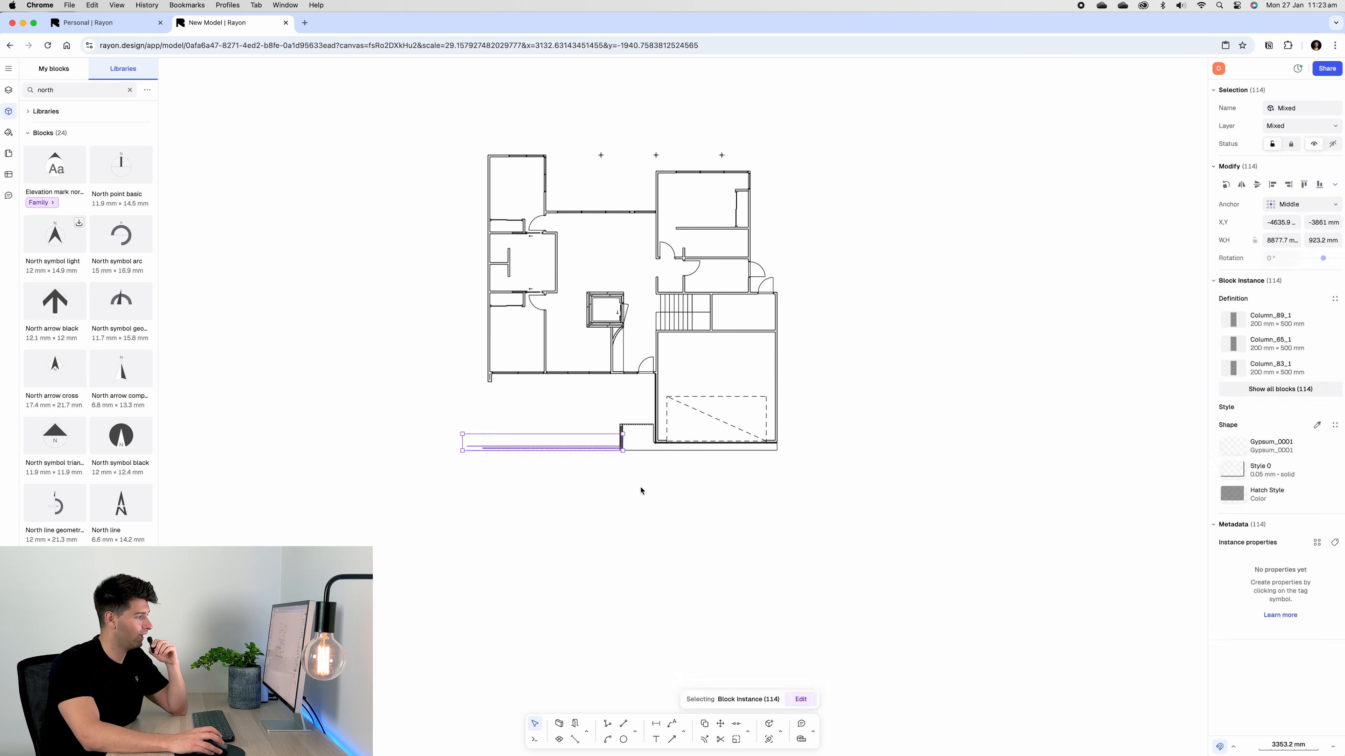
key("Delete")
scroll(658, 461, "up", 1)
scroll(646, 458, "up", 5)
left_click_drag(549, 359, 672, 480)
key("Delete")
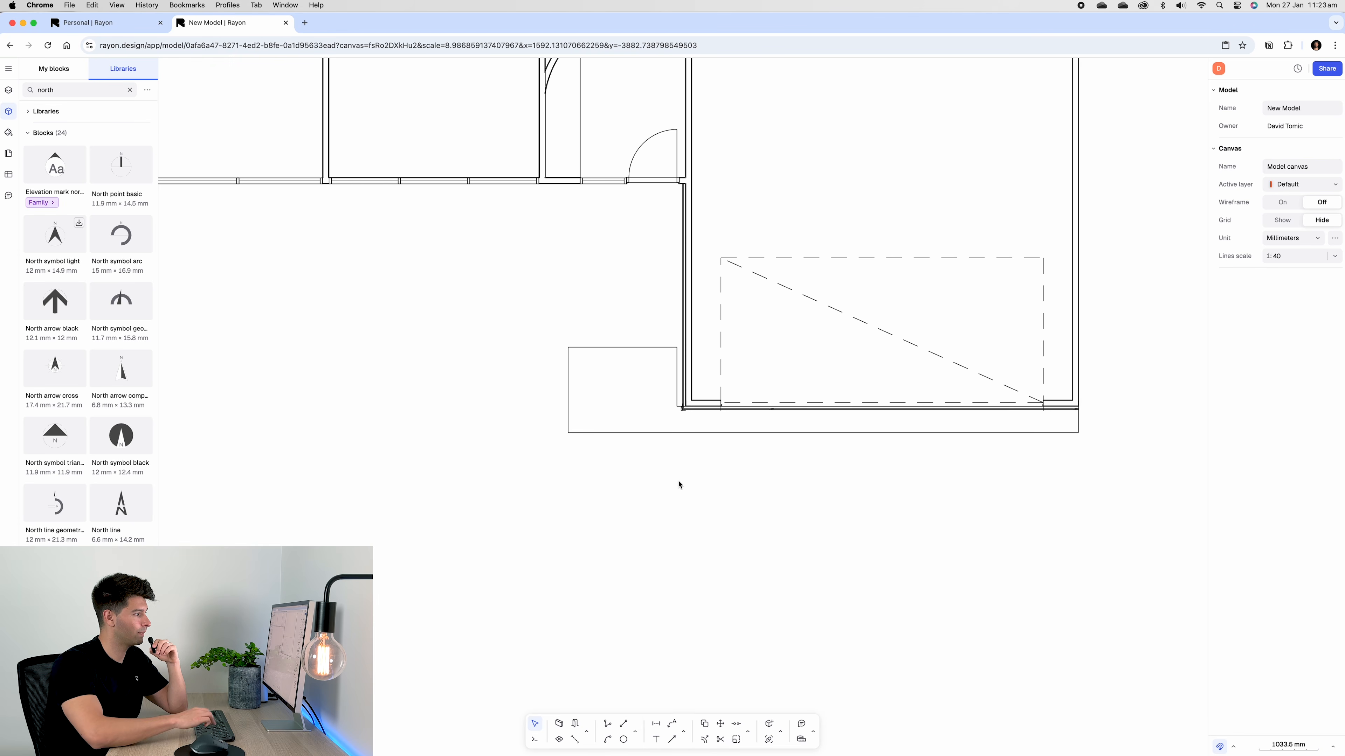
Delete the slab outline below the plan and select the garage's left and right walls
left_click(569, 366)
key("Delete")
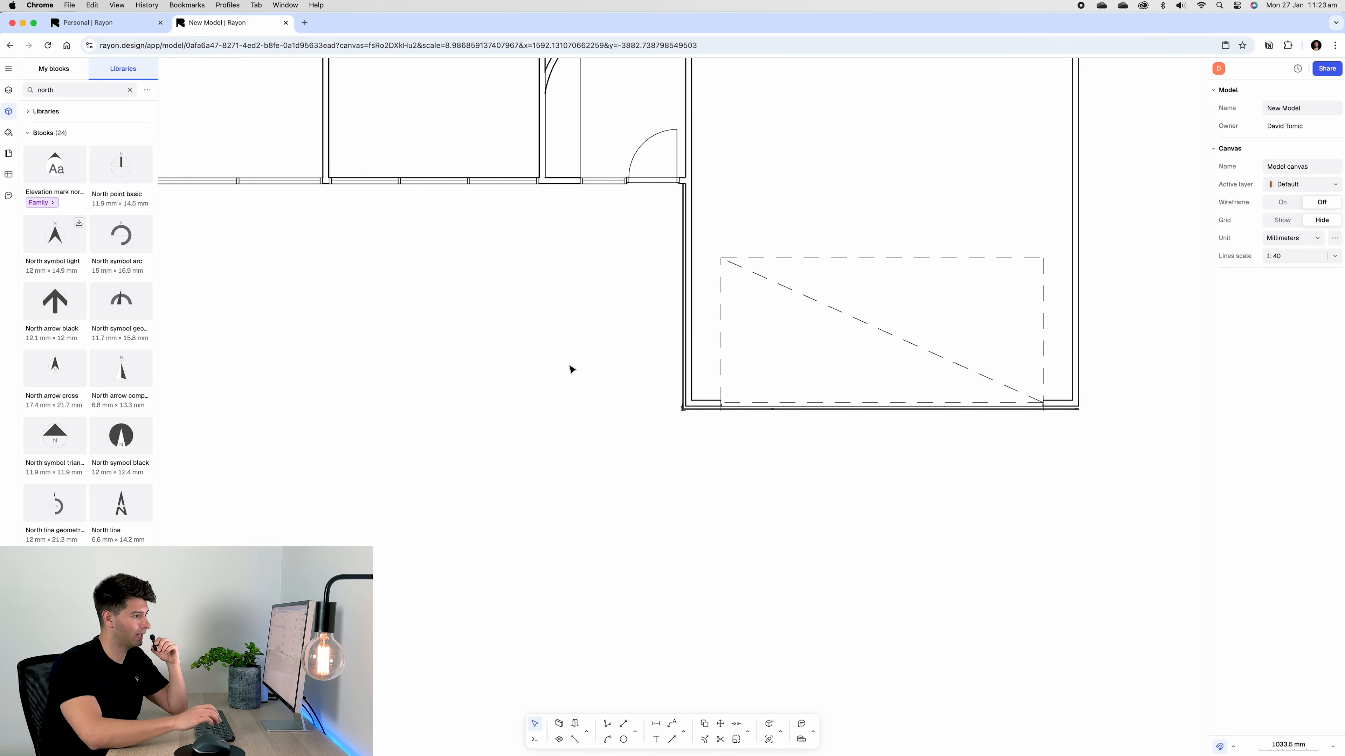
scroll(640, 421, "down", 5)
scroll(641, 422, "down", 3)
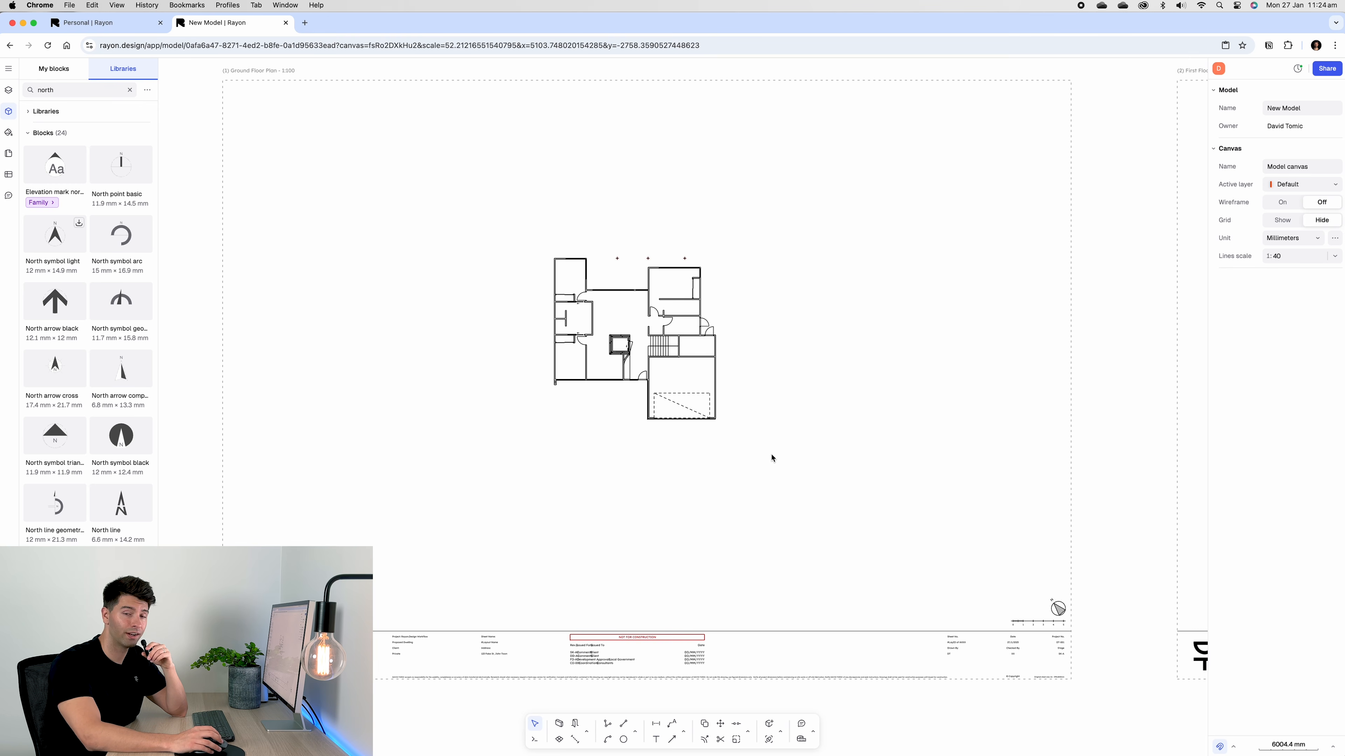
scroll(614, 312, "up", 5)
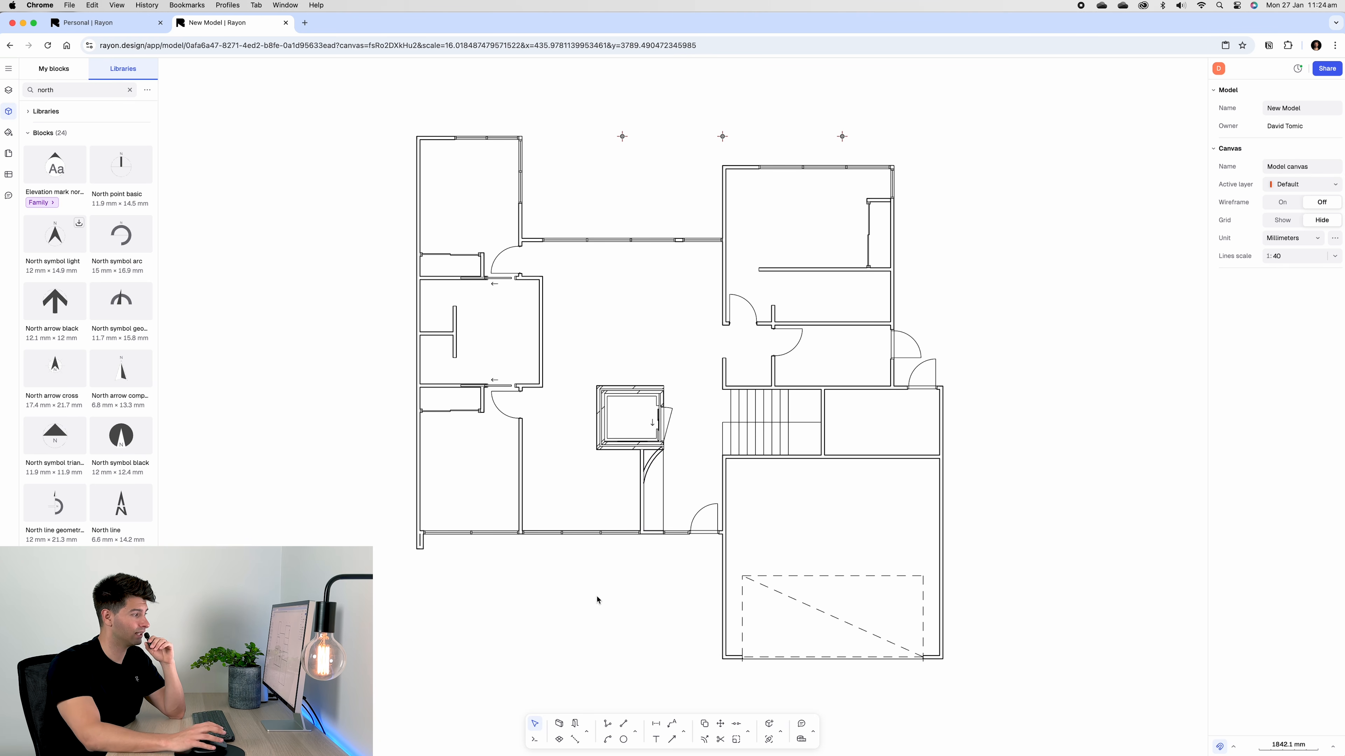
left_click_drag(598, 600, 631, 607)
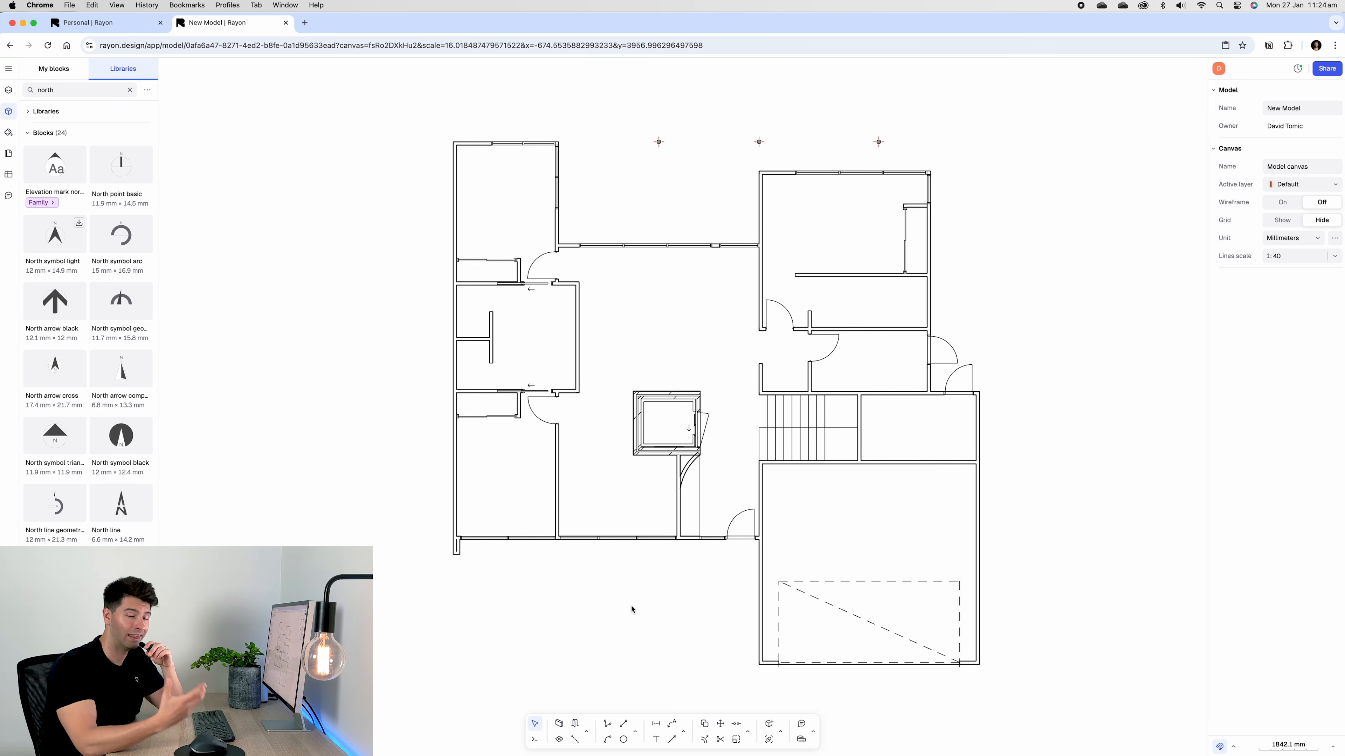
left_click(761, 591)
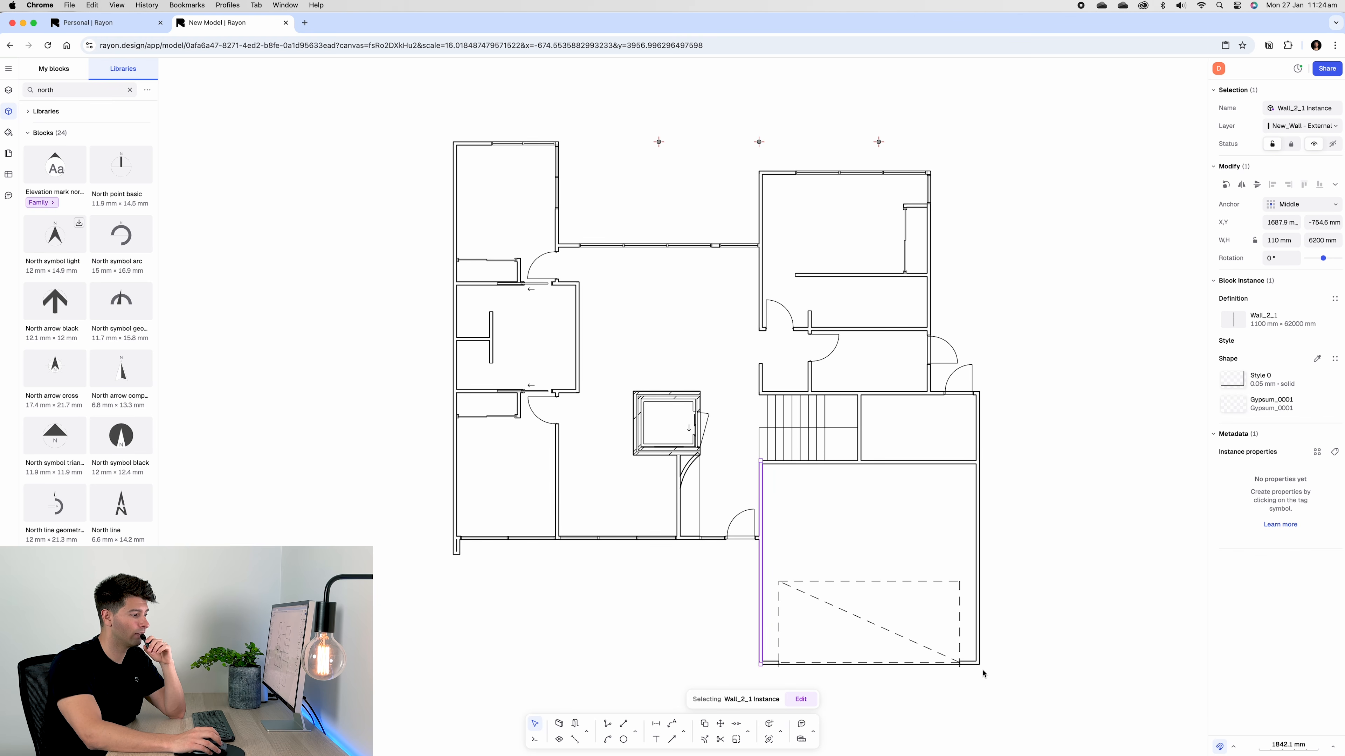
left_click(978, 513)
Use Select similar > Same type on a wall to convert all walls to solid black 110 mm walls
right_click(978, 513)
mouse_move(1007, 583)
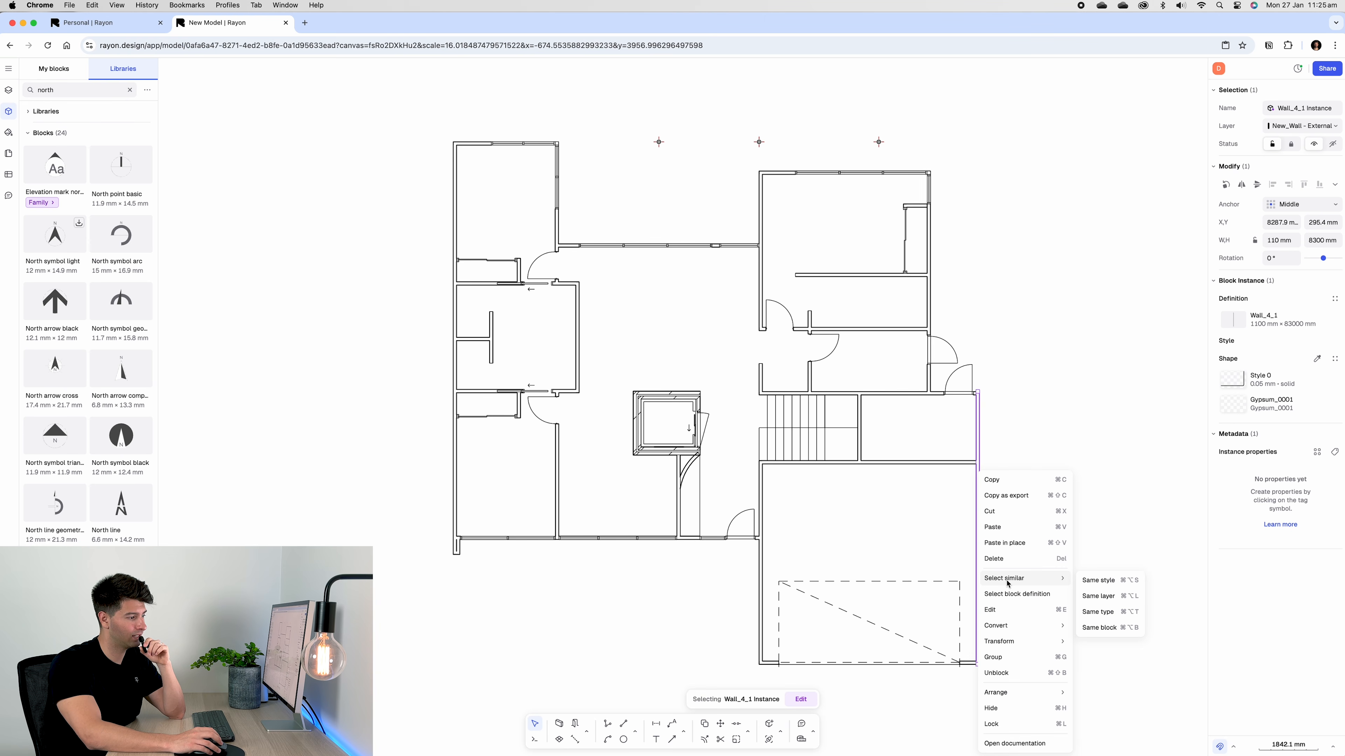
left_click(1111, 613)
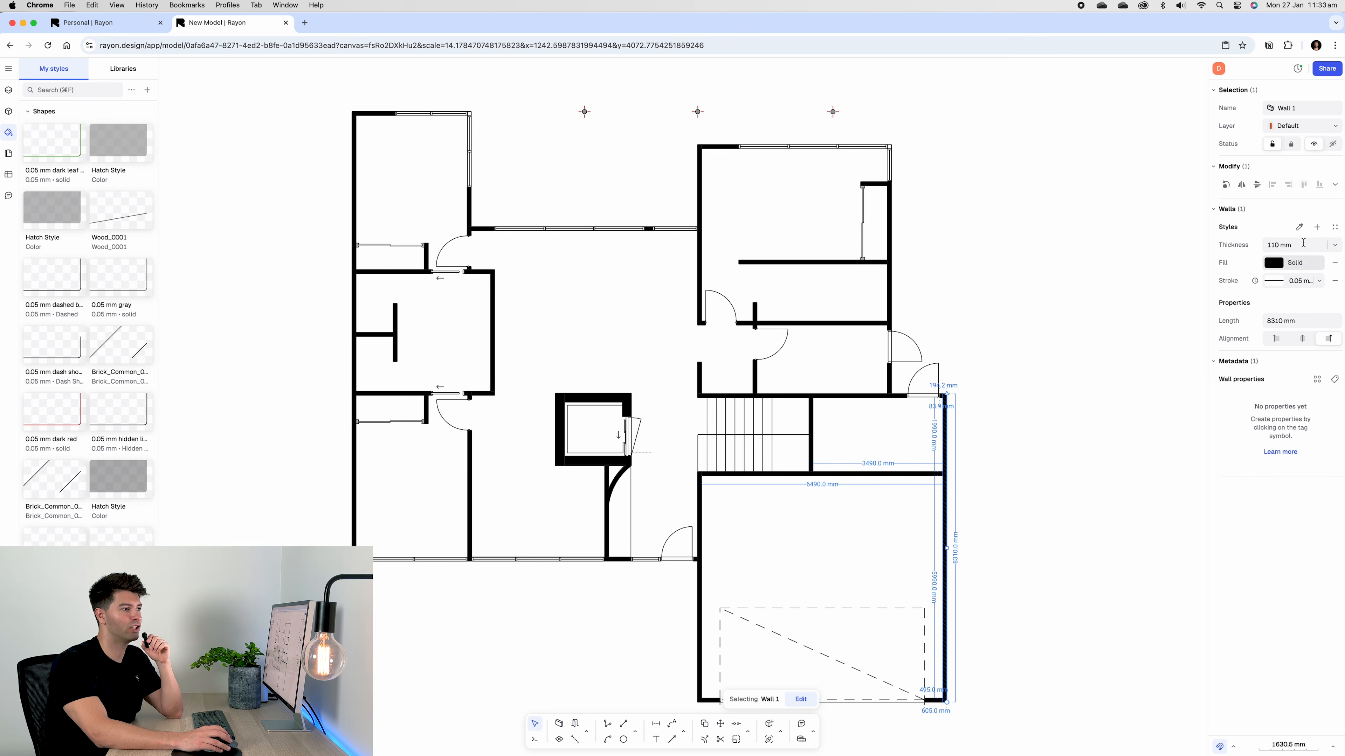
left_click(1083, 478)
middle_click_drag(1005, 508, 1035, 515)
scroll(1035, 515, "down", 1)
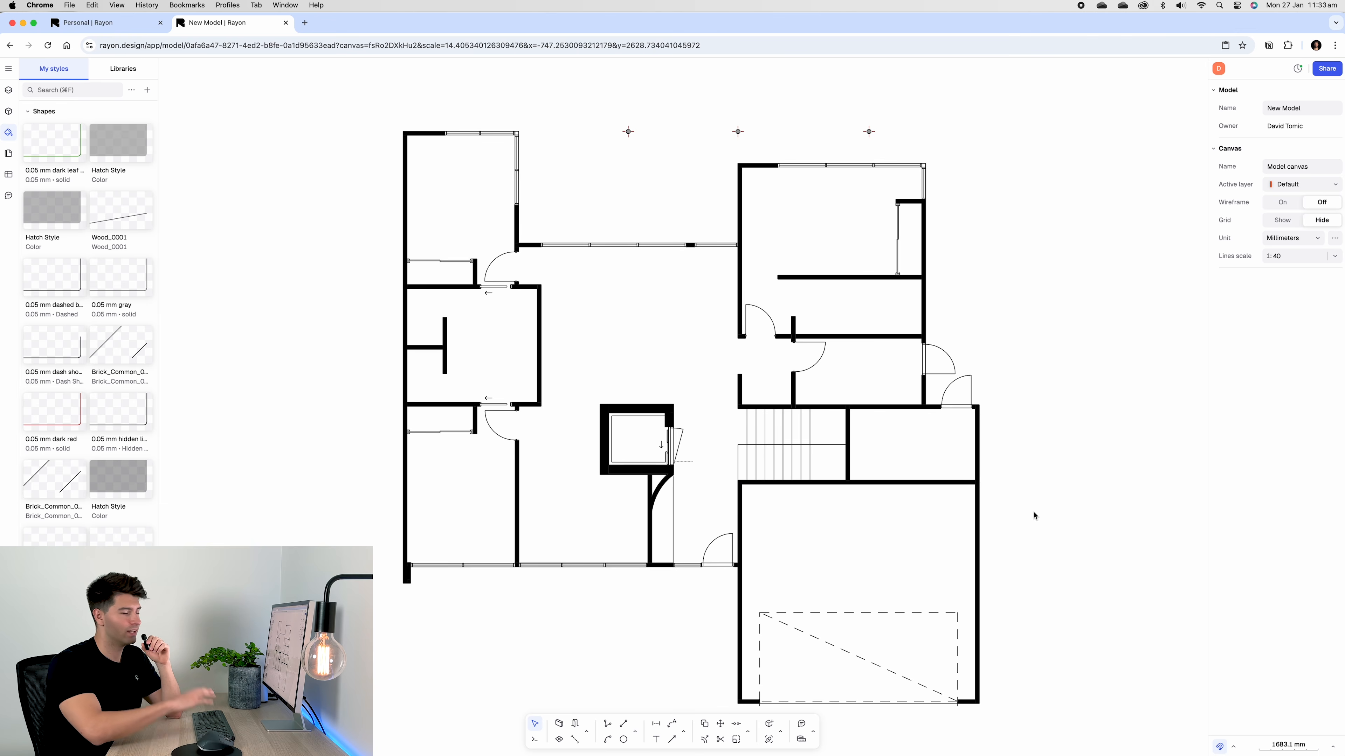
scroll(1045, 571, "down", 1)
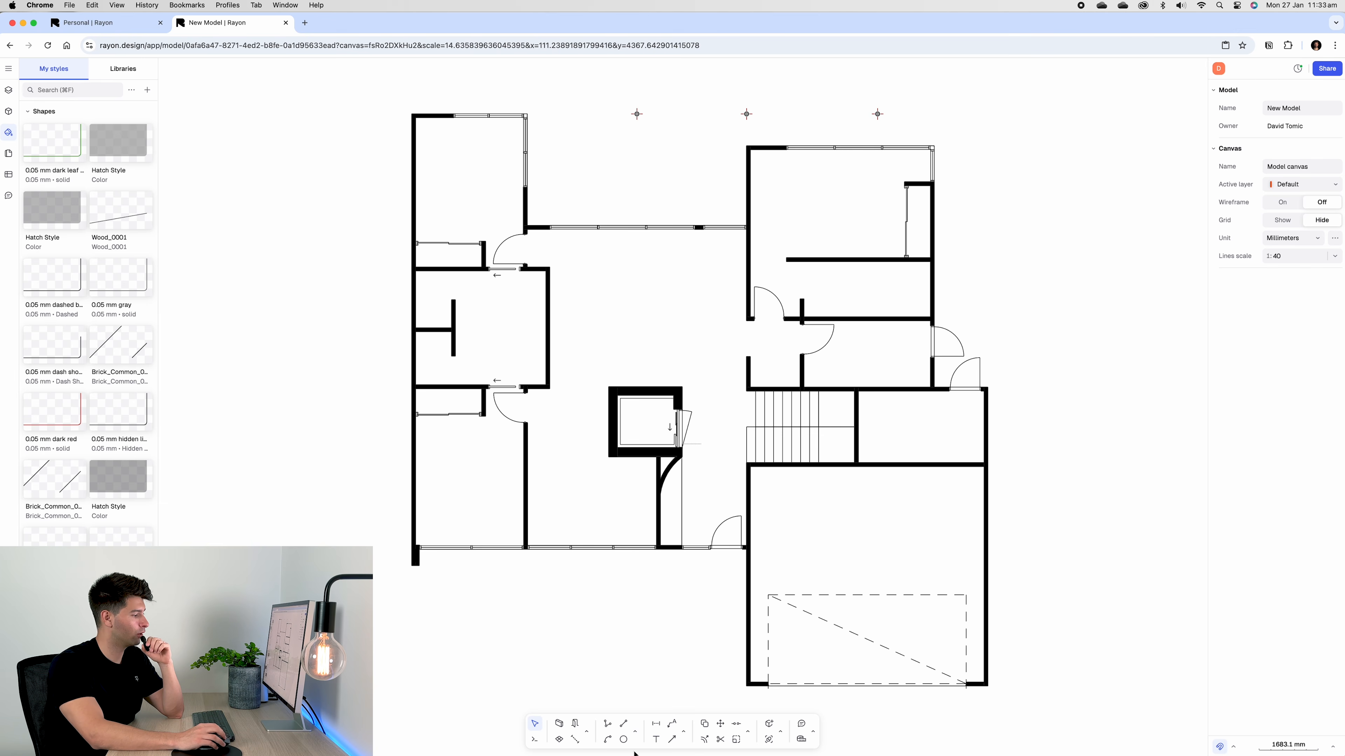
Start a hatched zone with its first corner at the garage's bottom-left
left_click(559, 741)
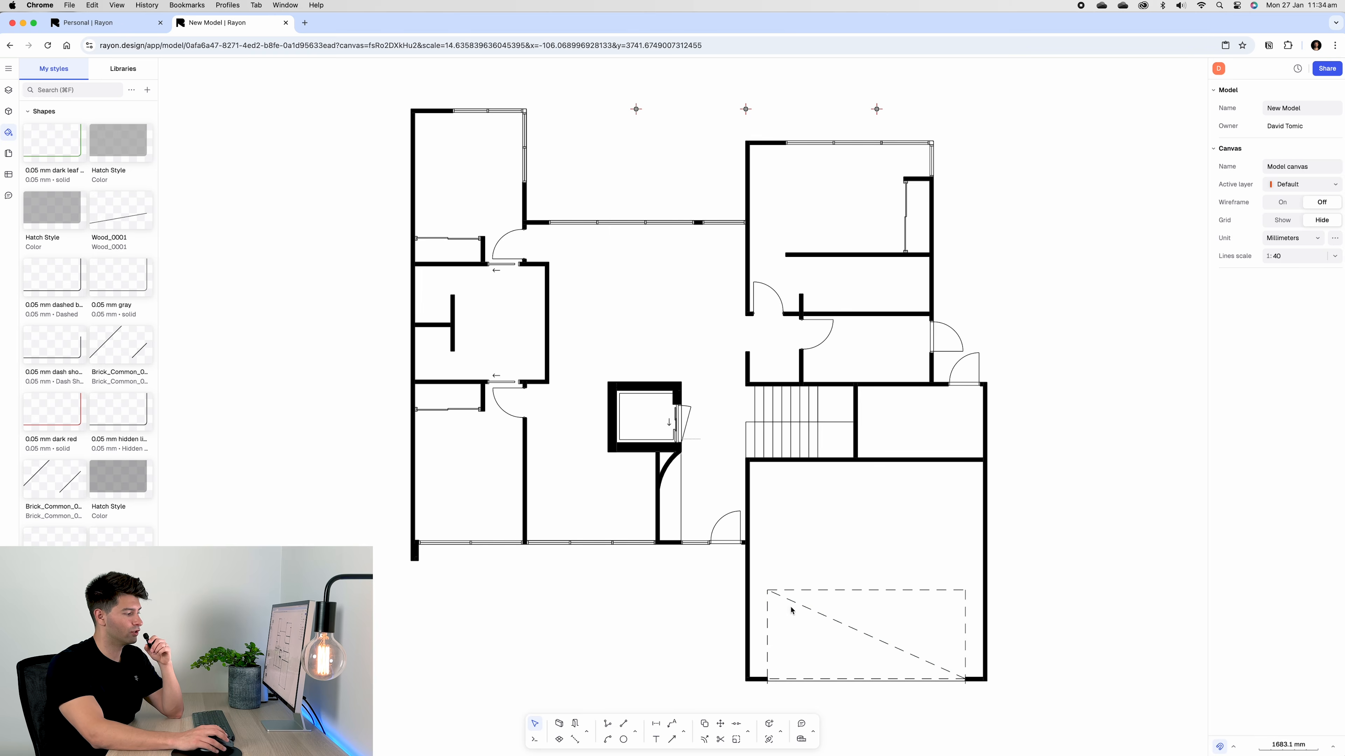
left_click(572, 737)
left_click(755, 680)
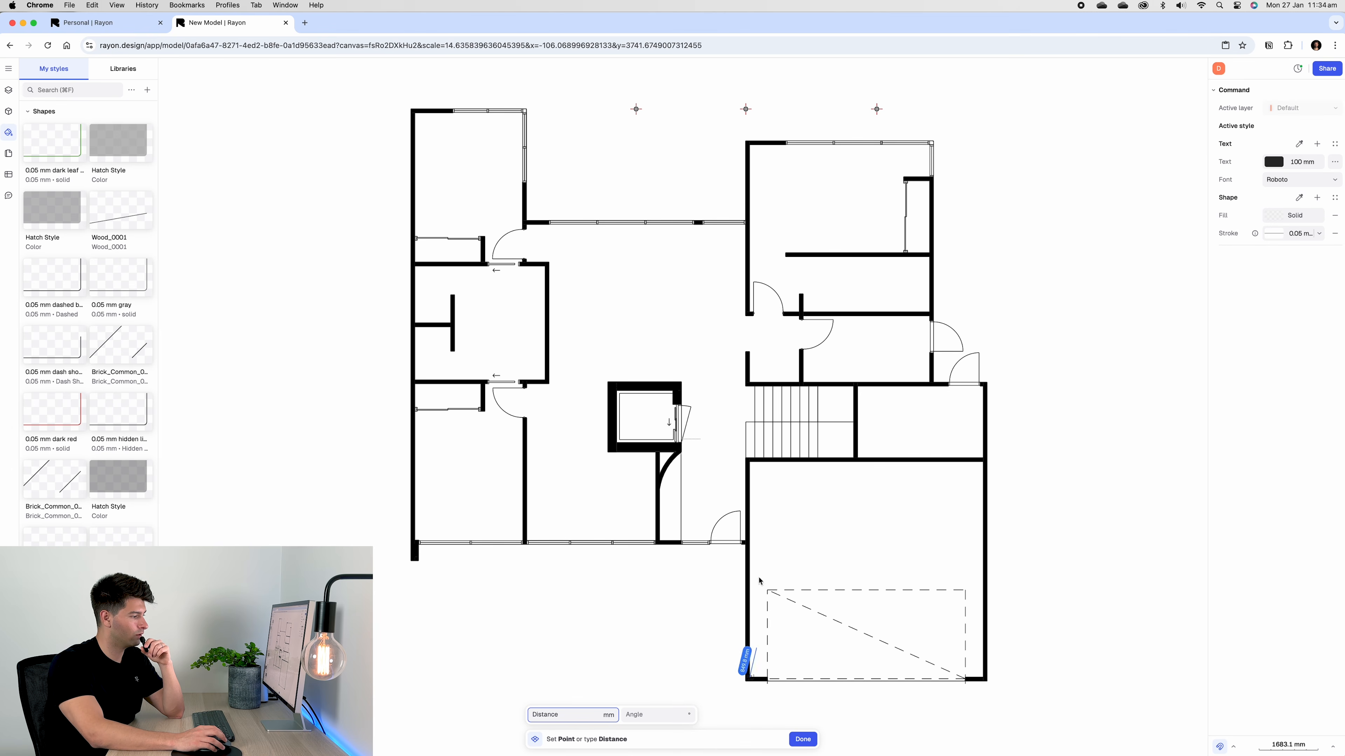
Finish the zone through the garage's top-left, top-right and bottom-right corners
left_click(749, 461)
left_click(982, 463)
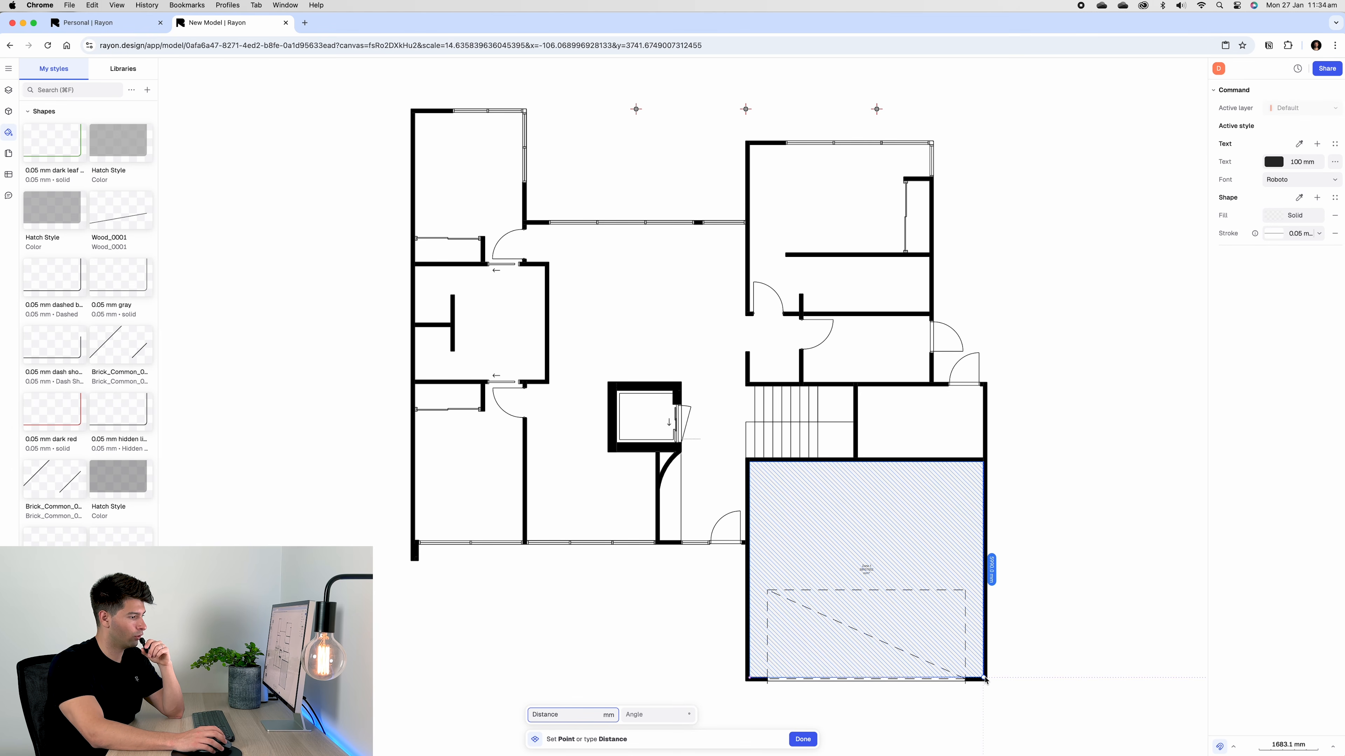
double_click(984, 678)
scroll(847, 556, "up", 5)
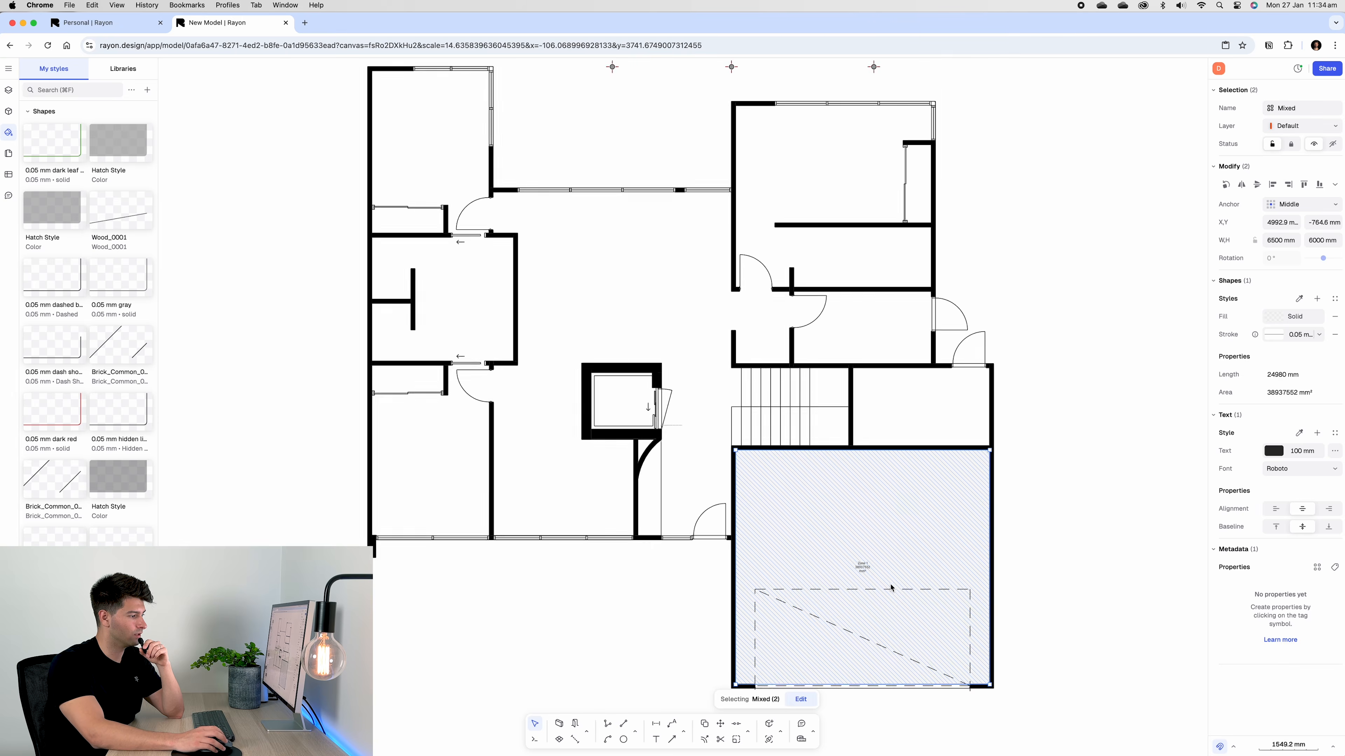
middle_click_drag(851, 558, 861, 423)
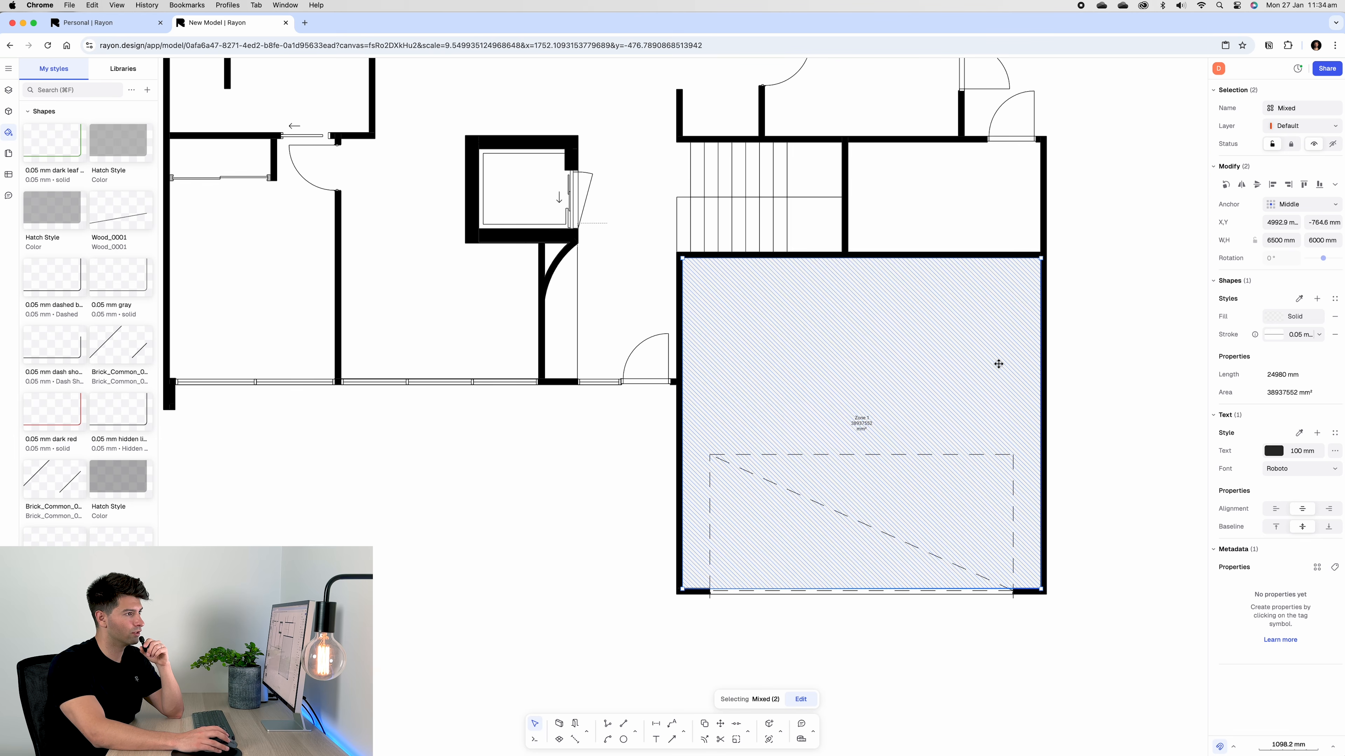
Name the zone 'Garage'
left_click(999, 365)
left_click(1304, 112)
key("super+a")
type("Garage")
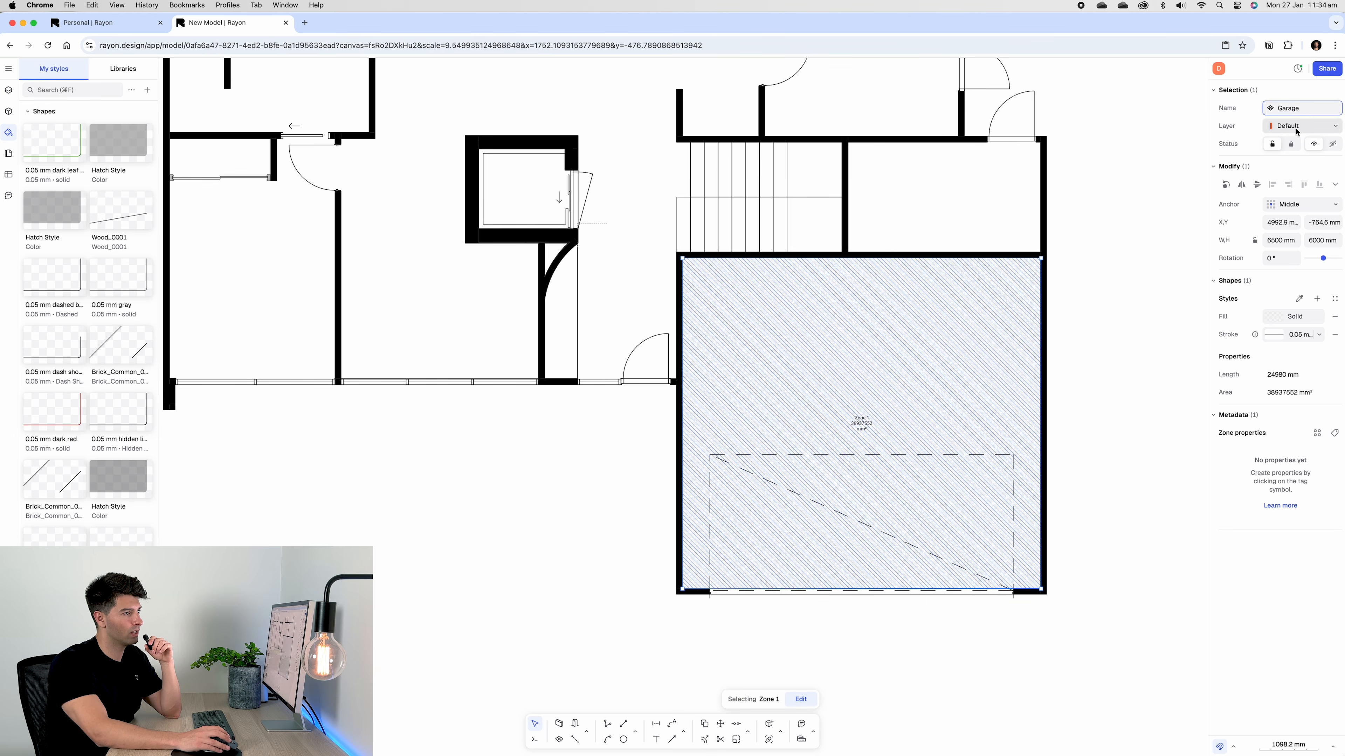
left_click(1303, 126)
left_click(1124, 269)
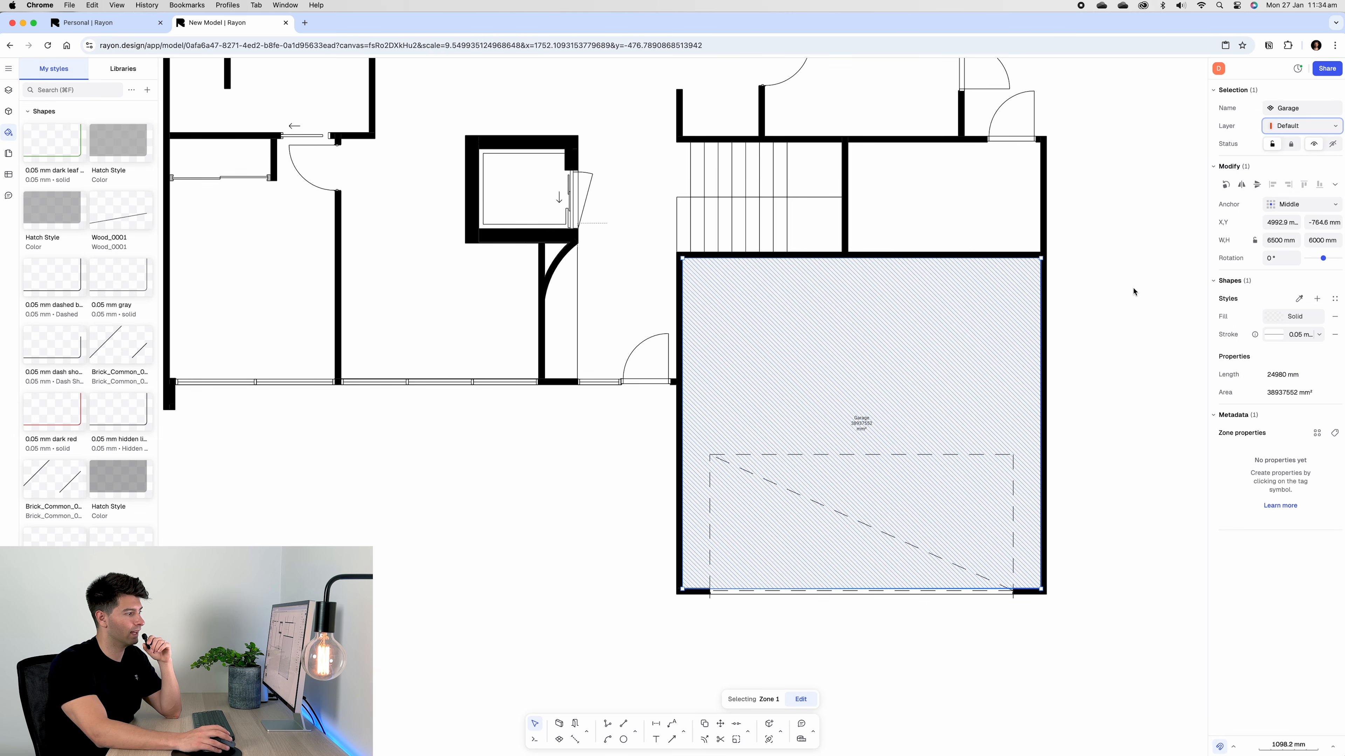
Create a new Zones layer and put the Garage zone on it
left_click(9, 91)
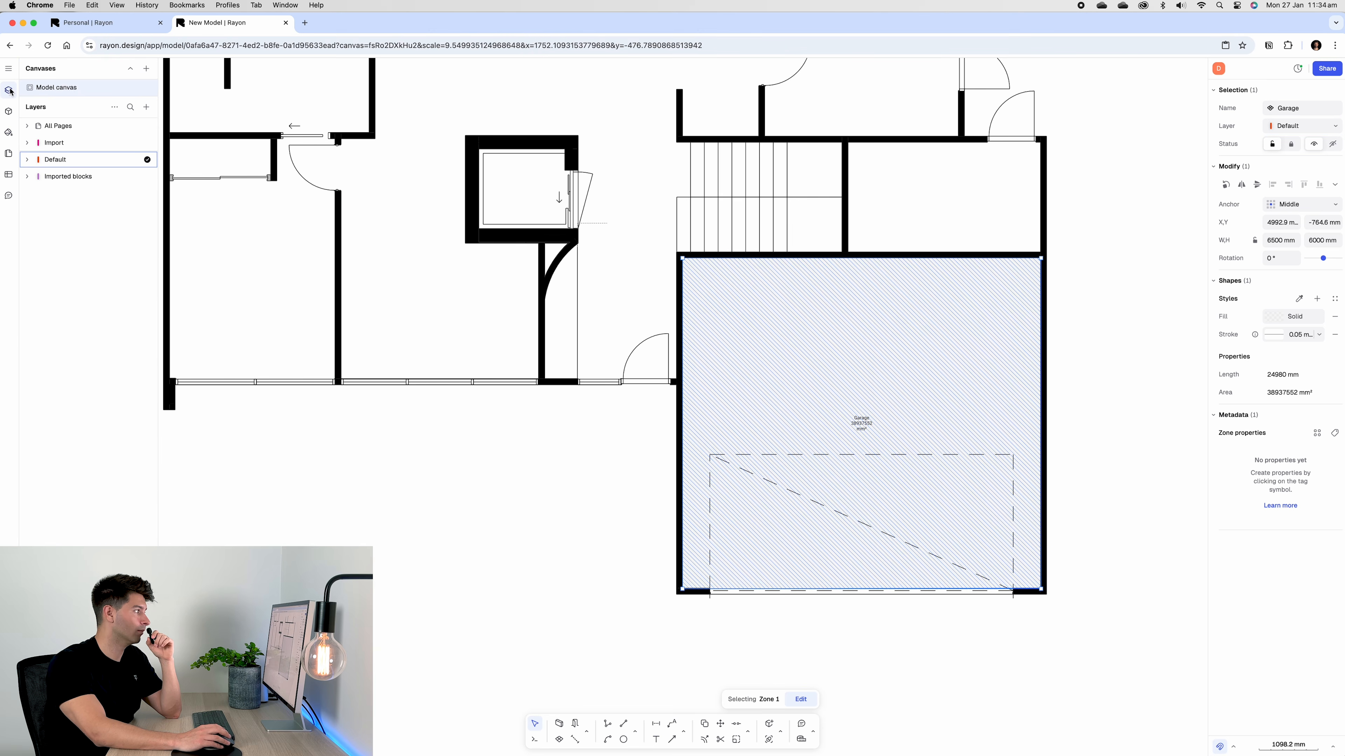
left_click(147, 107)
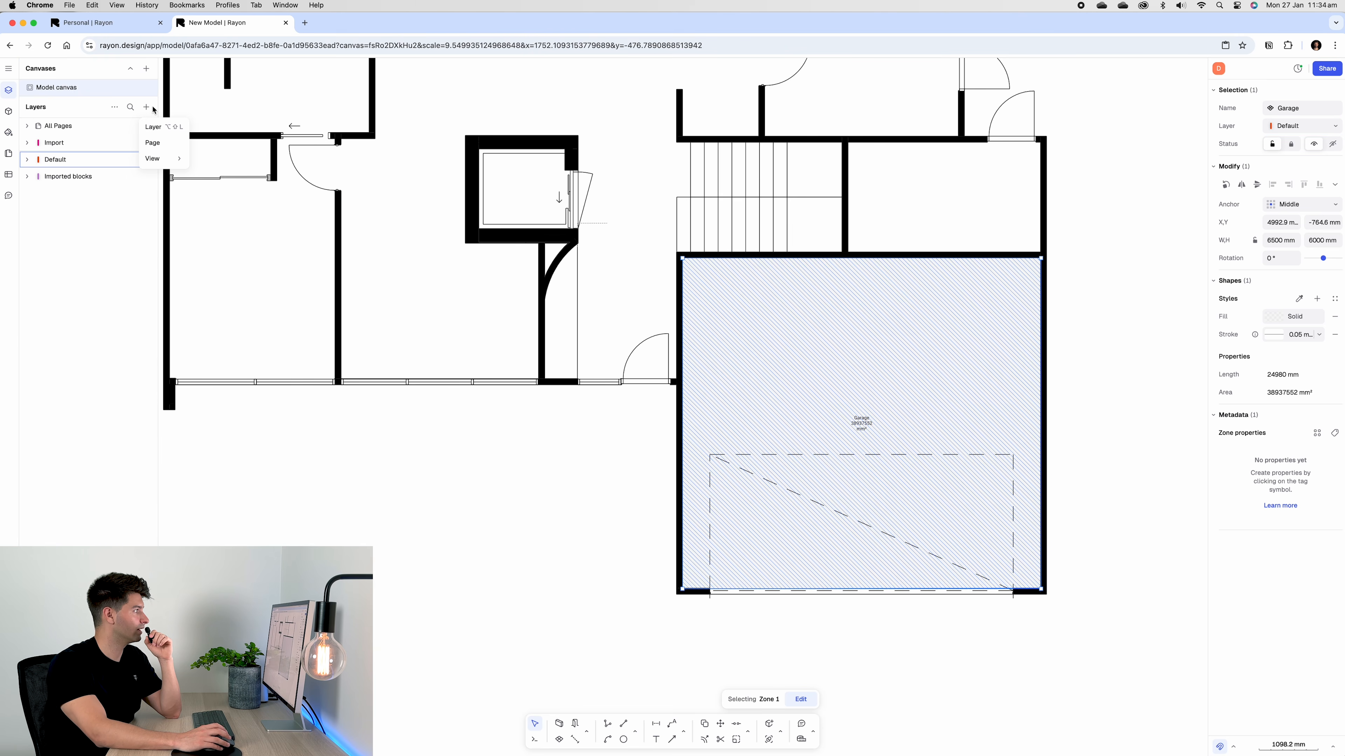
left_click(153, 127)
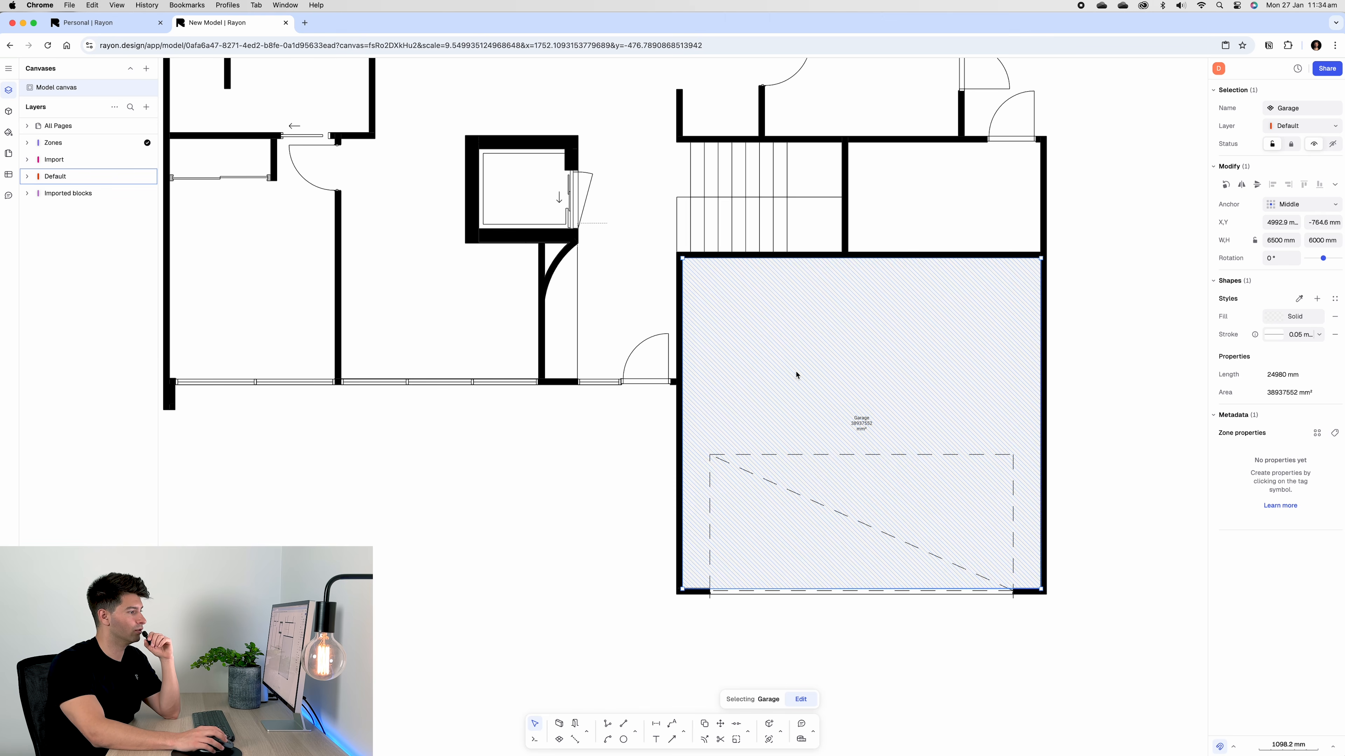
left_click(1302, 125)
left_click(1292, 156)
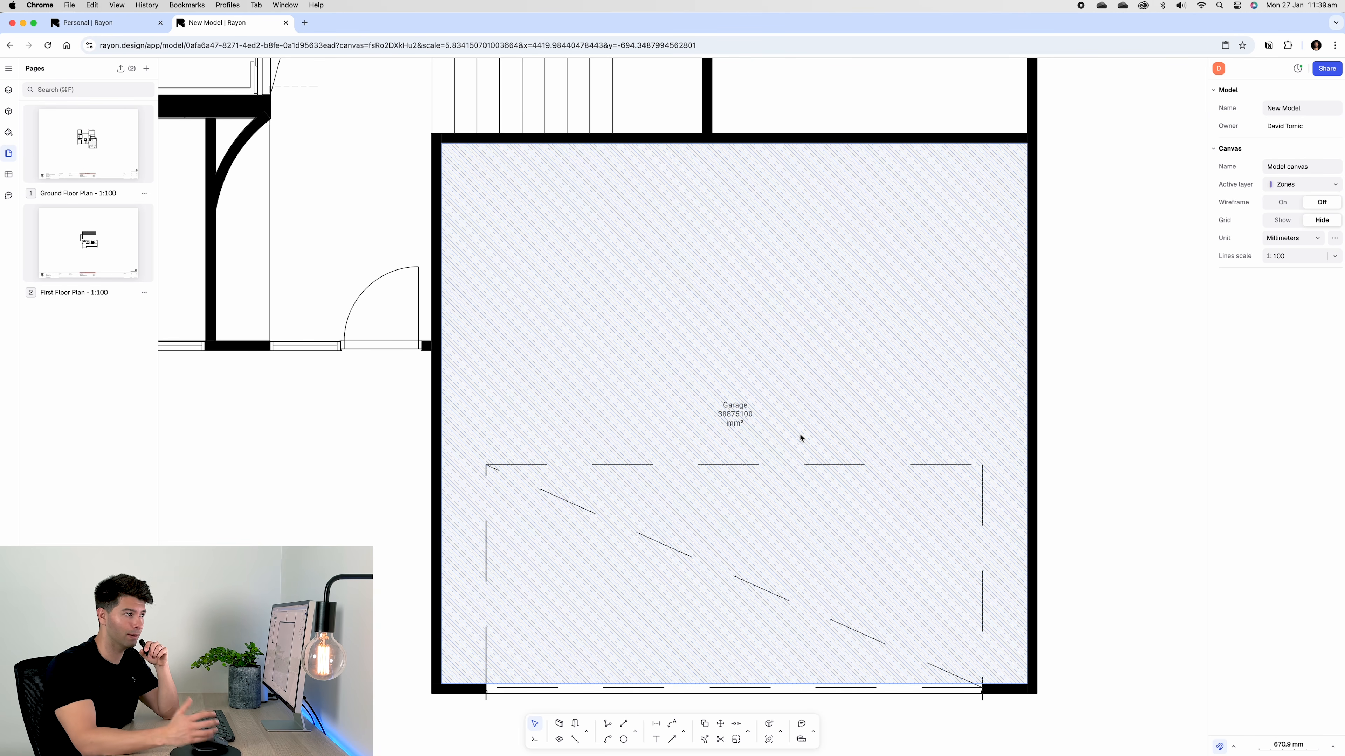
Set the area unit to Square meters so the Garage zone reads 38.88 m²
left_click(1335, 239)
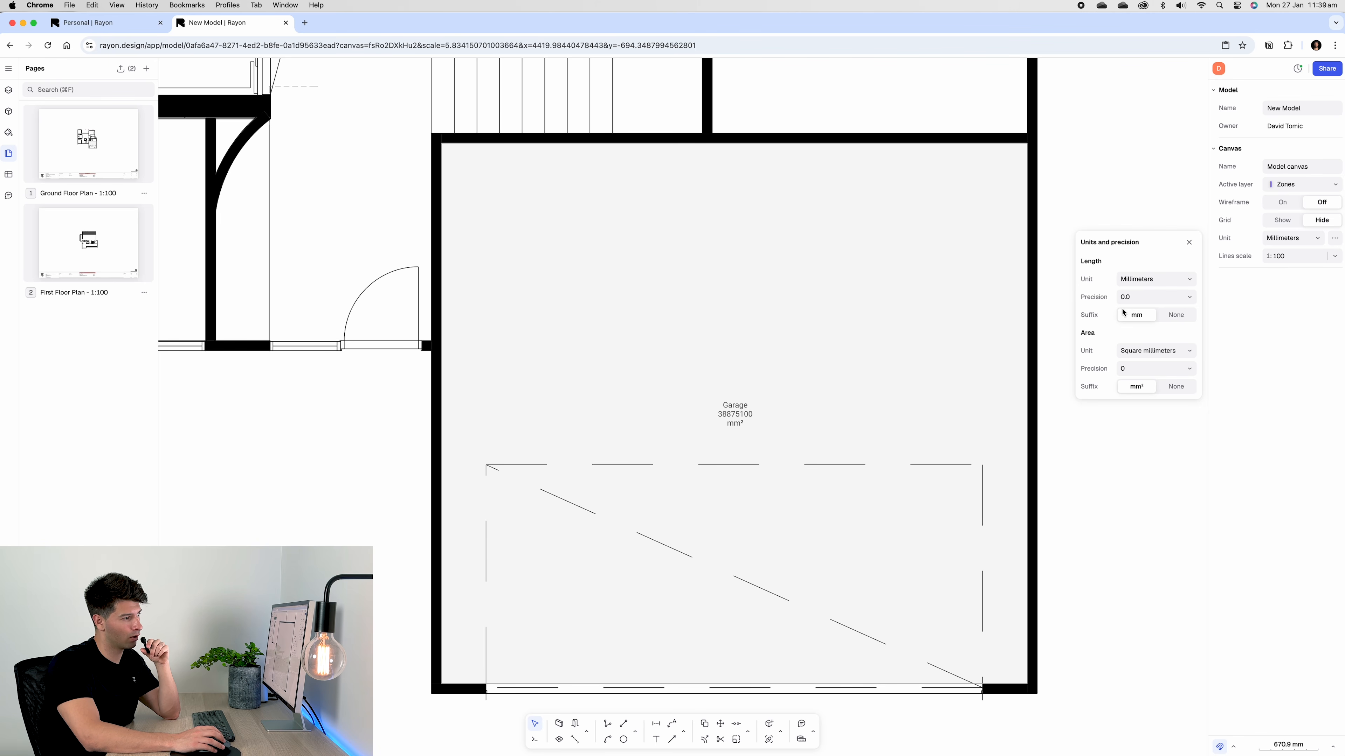
left_click(1162, 351)
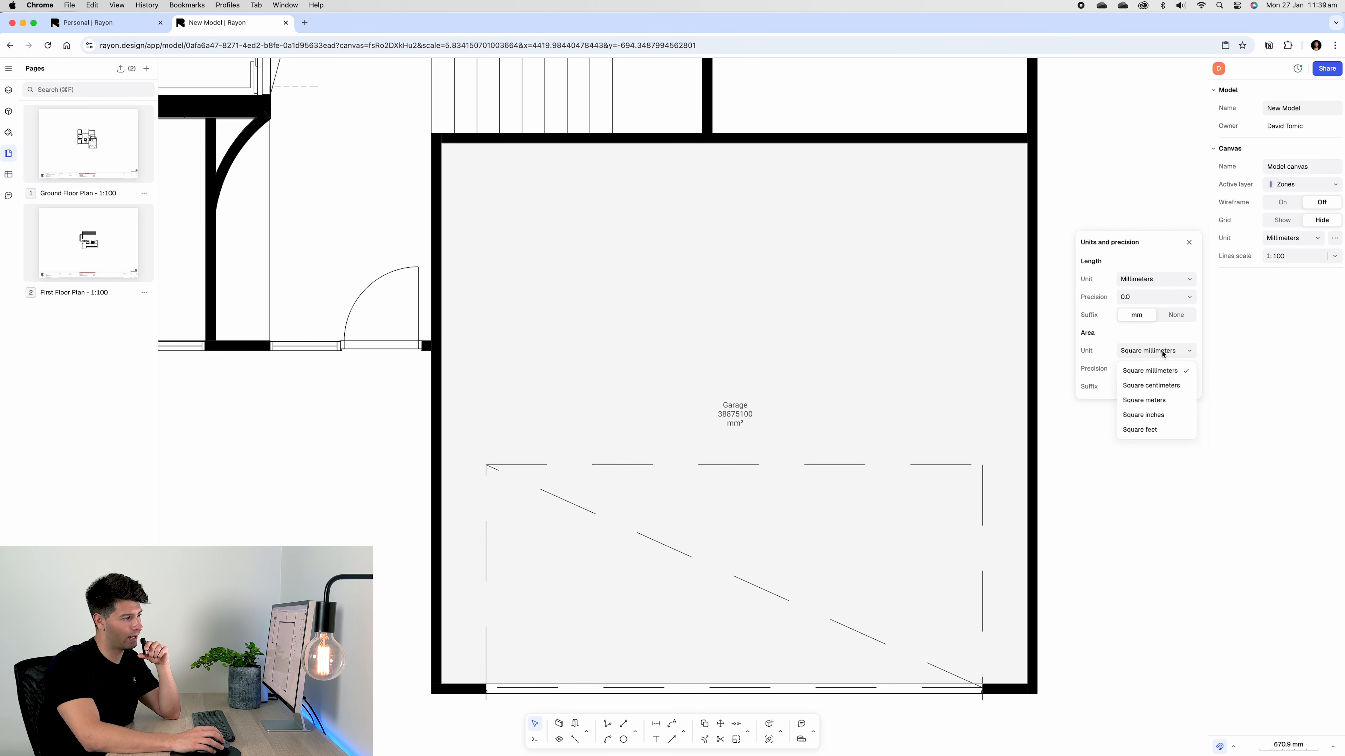
left_click(1163, 404)
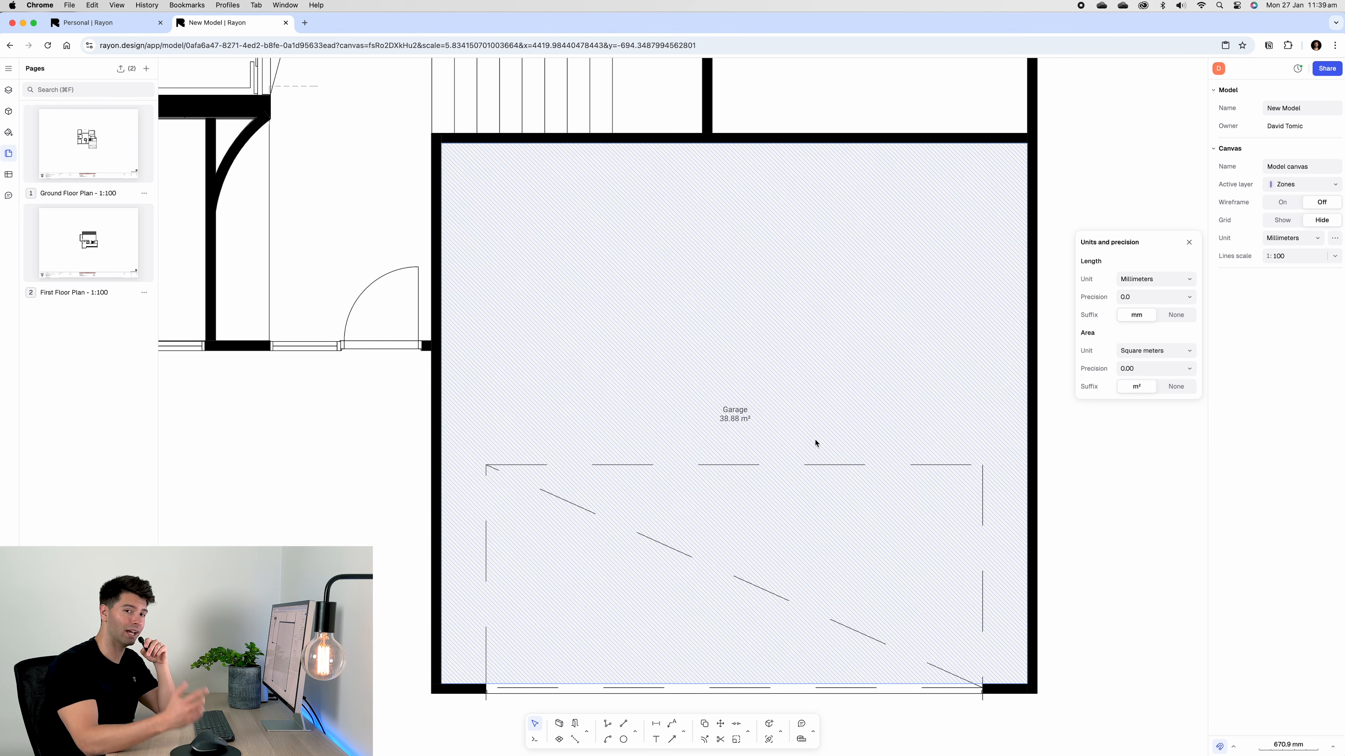
scroll(1138, 336, "down", 5)
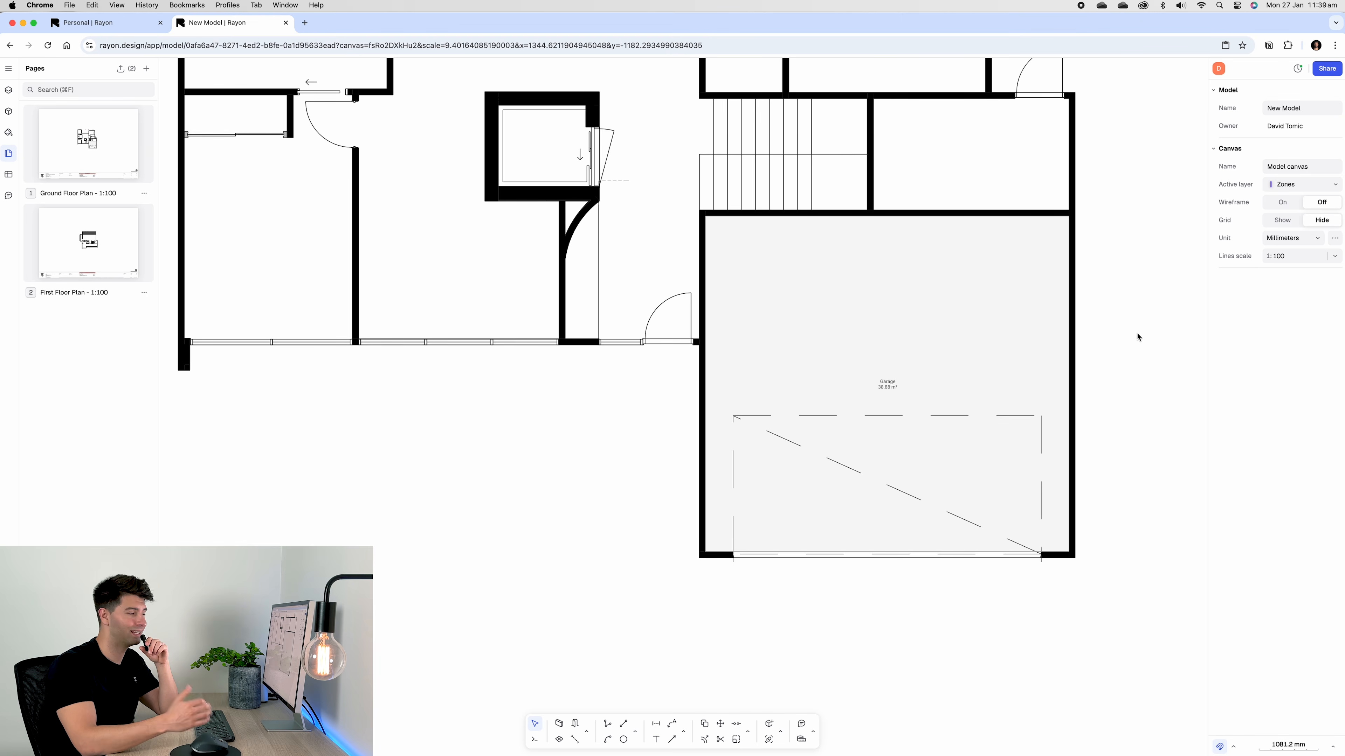
scroll(1138, 337, "down", 8)
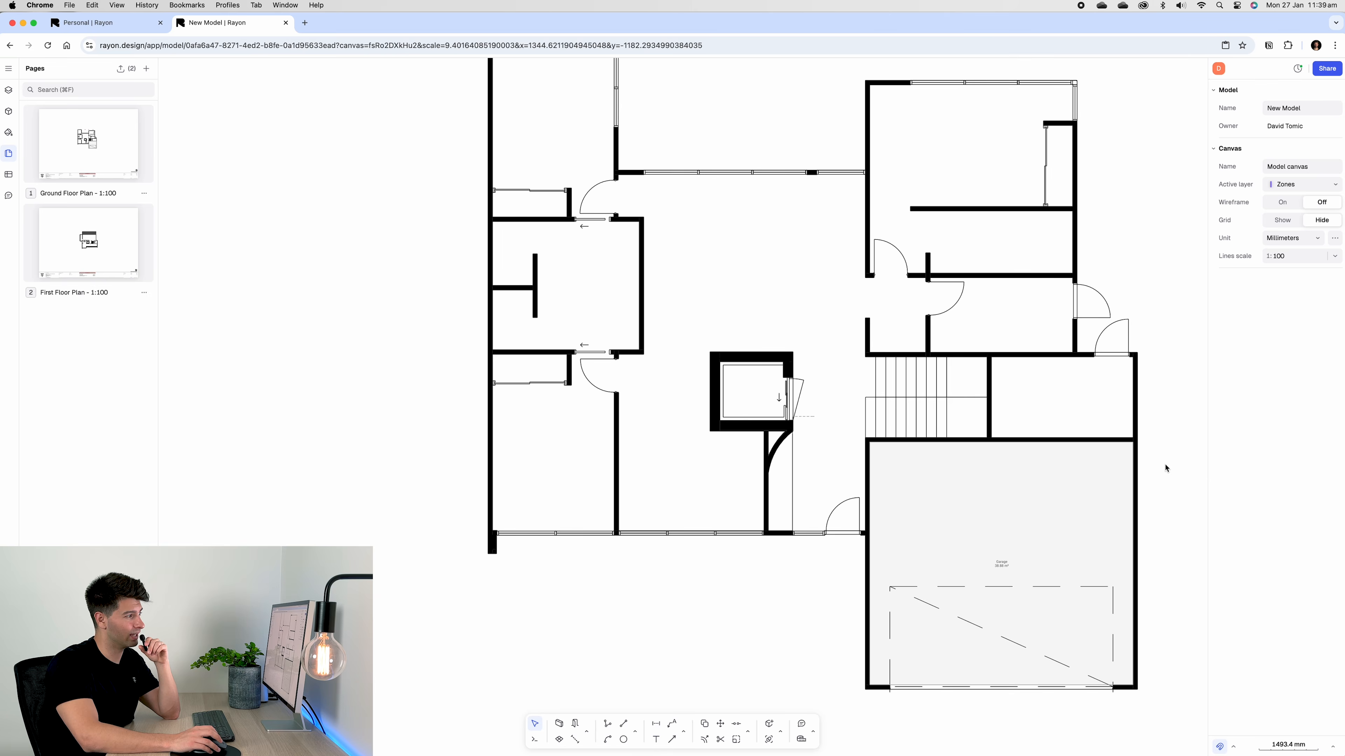
scroll(1167, 468, "down", 5)
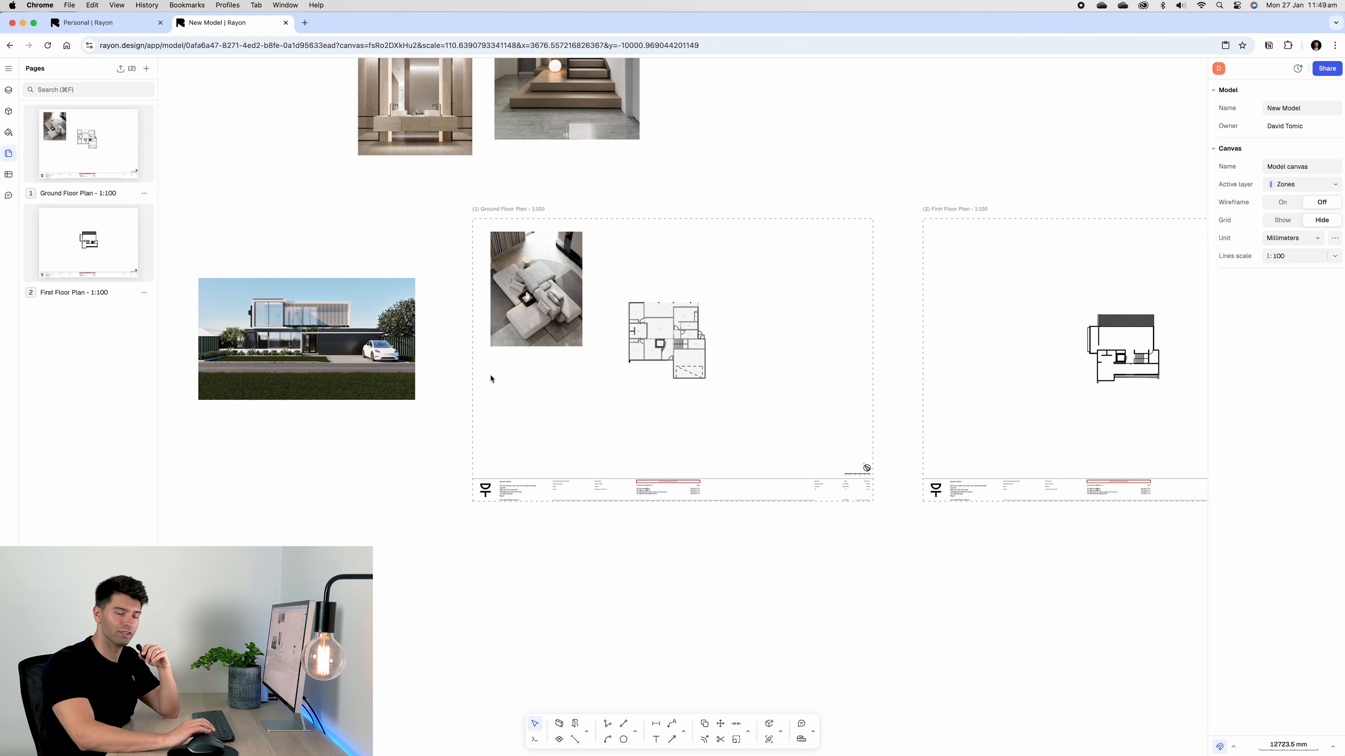
Move the ground floor plan rightwards on the sheet
scroll(572, 403, "up", 1)
scroll(625, 396, "up", 2)
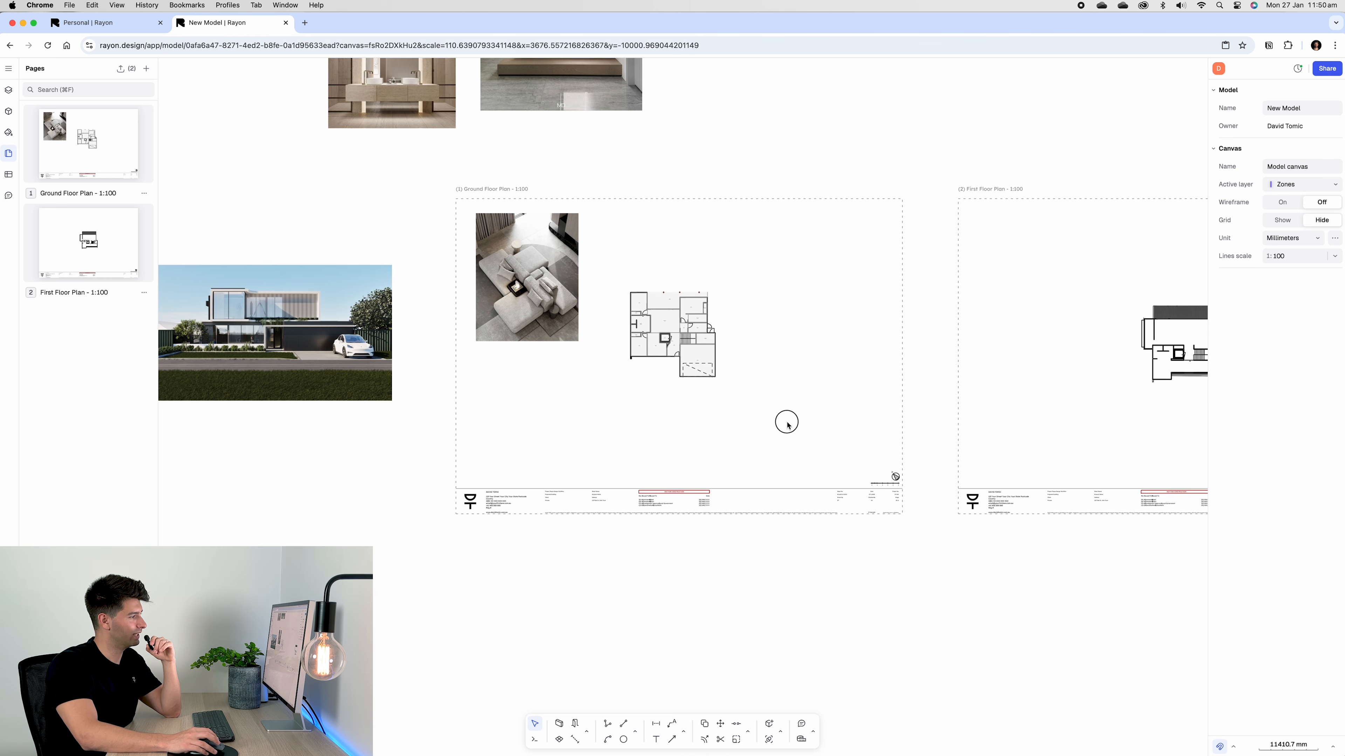
left_click_drag(786, 421, 609, 246)
left_click_drag(665, 340, 784, 306)
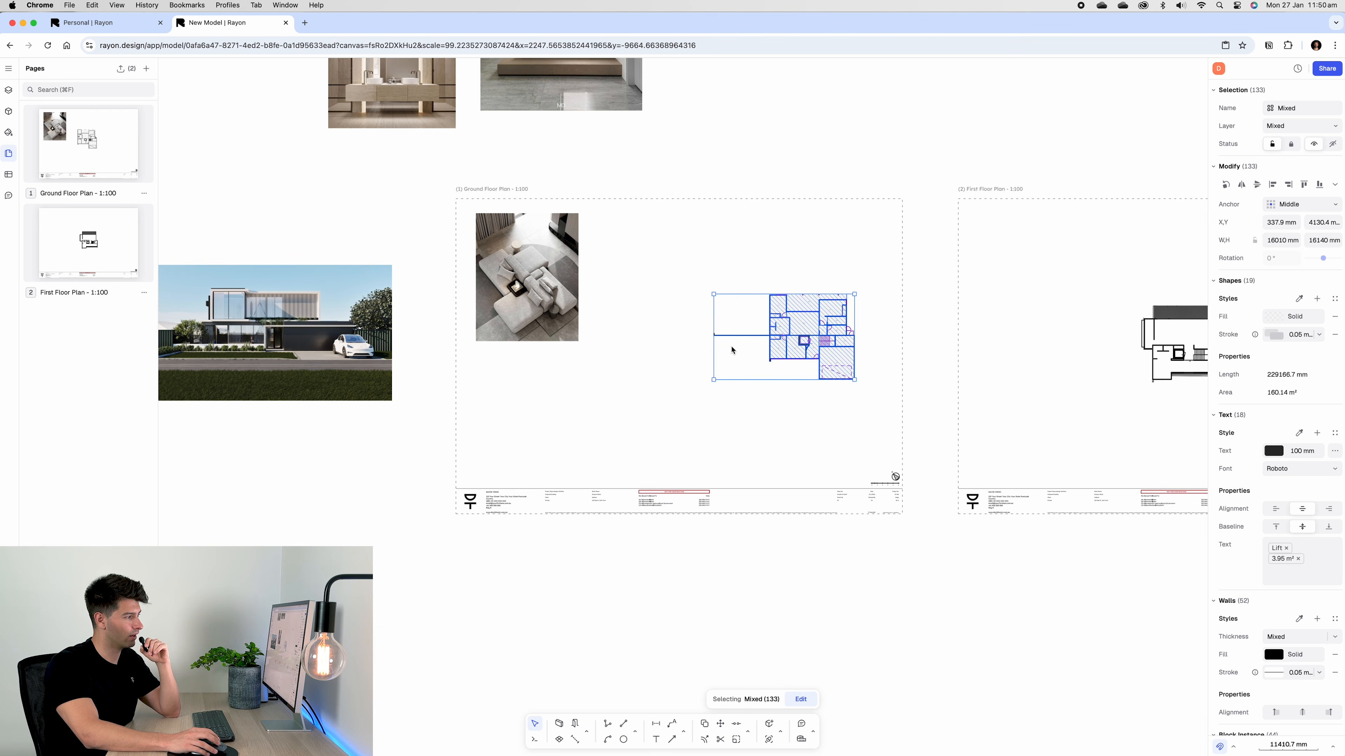
left_click(661, 395)
Move the exterior house render right and shrink it
left_click_drag(230, 422, 555, 342)
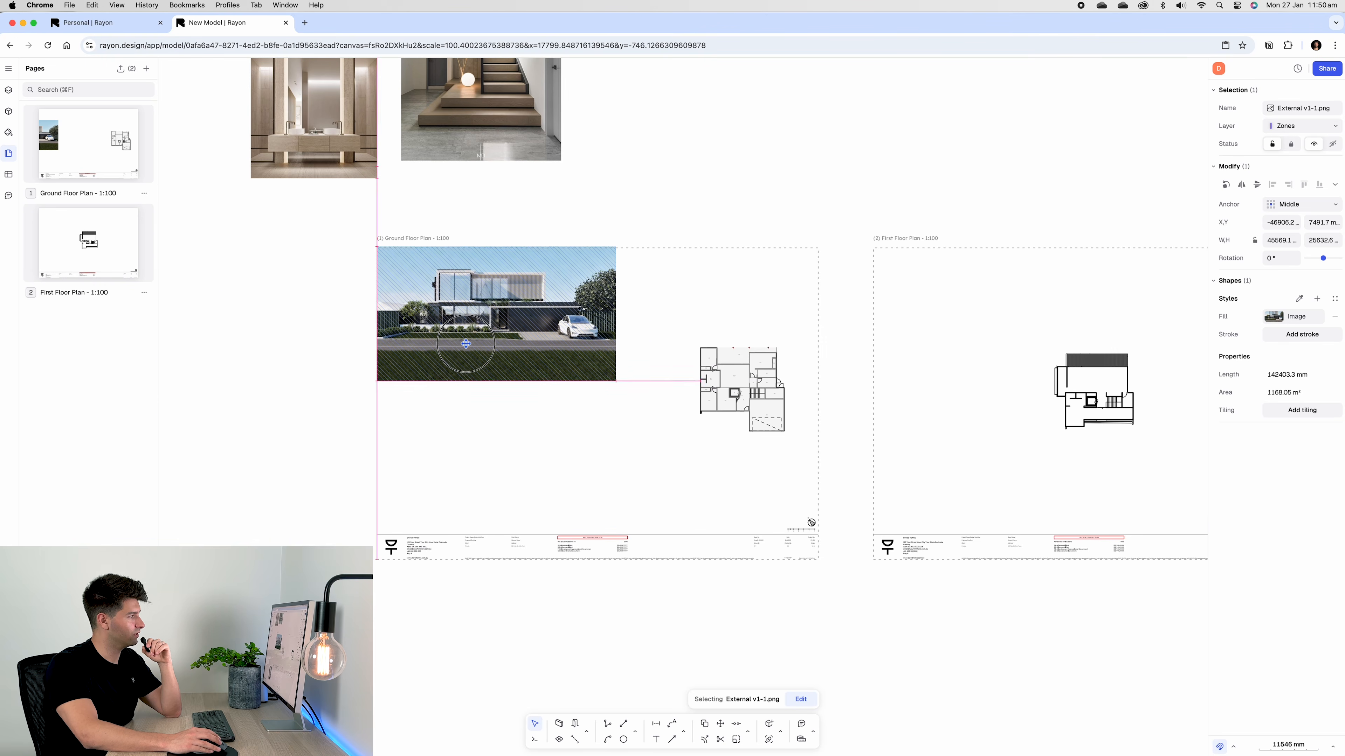
left_click_drag(635, 392, 518, 323)
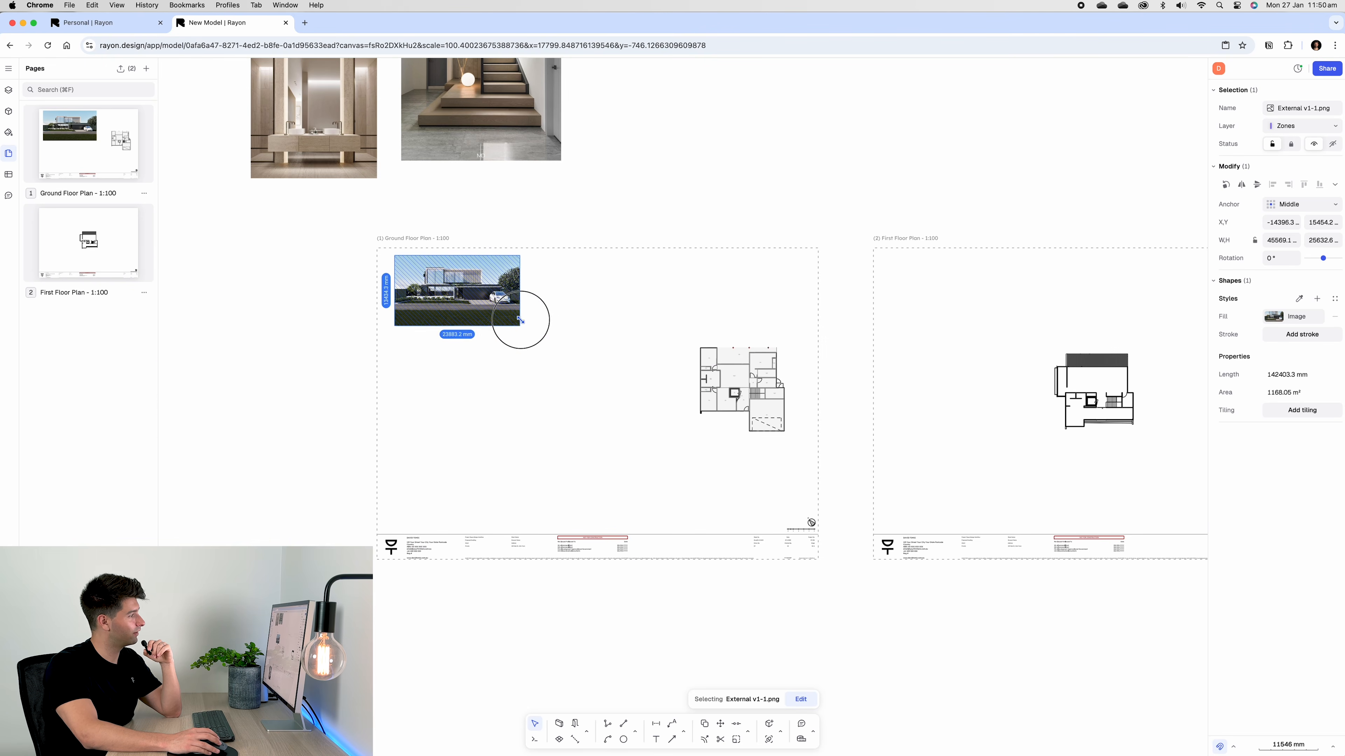
left_click(511, 381)
scroll(466, 286, "up", 5)
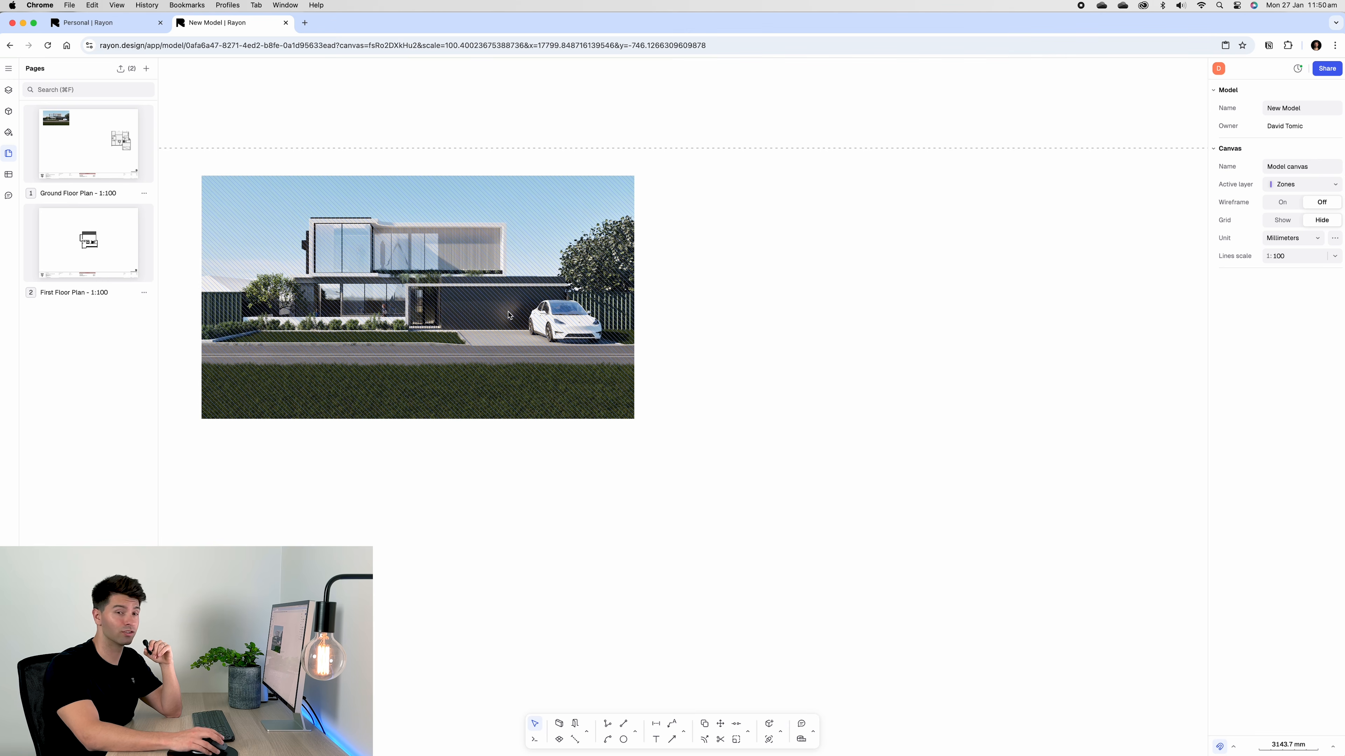
scroll(516, 339, "down", 5)
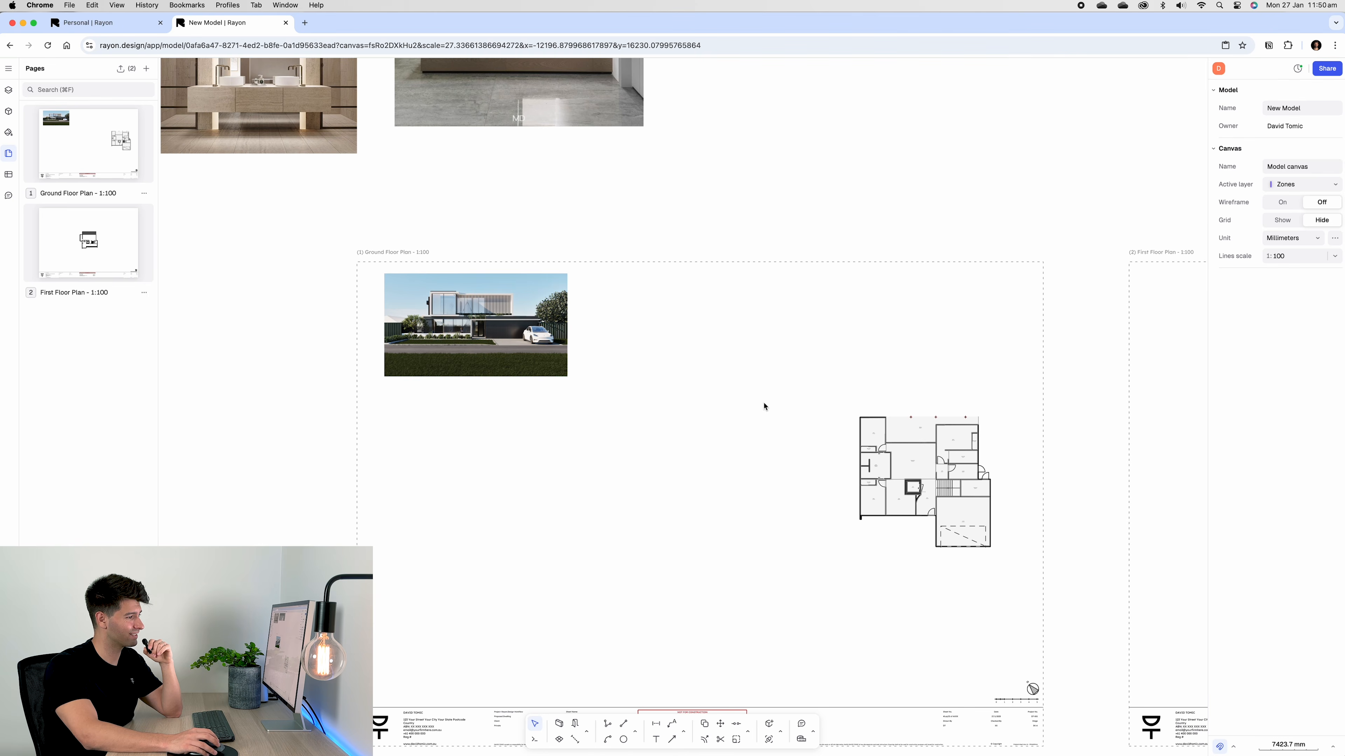
scroll(613, 411, "down", 5)
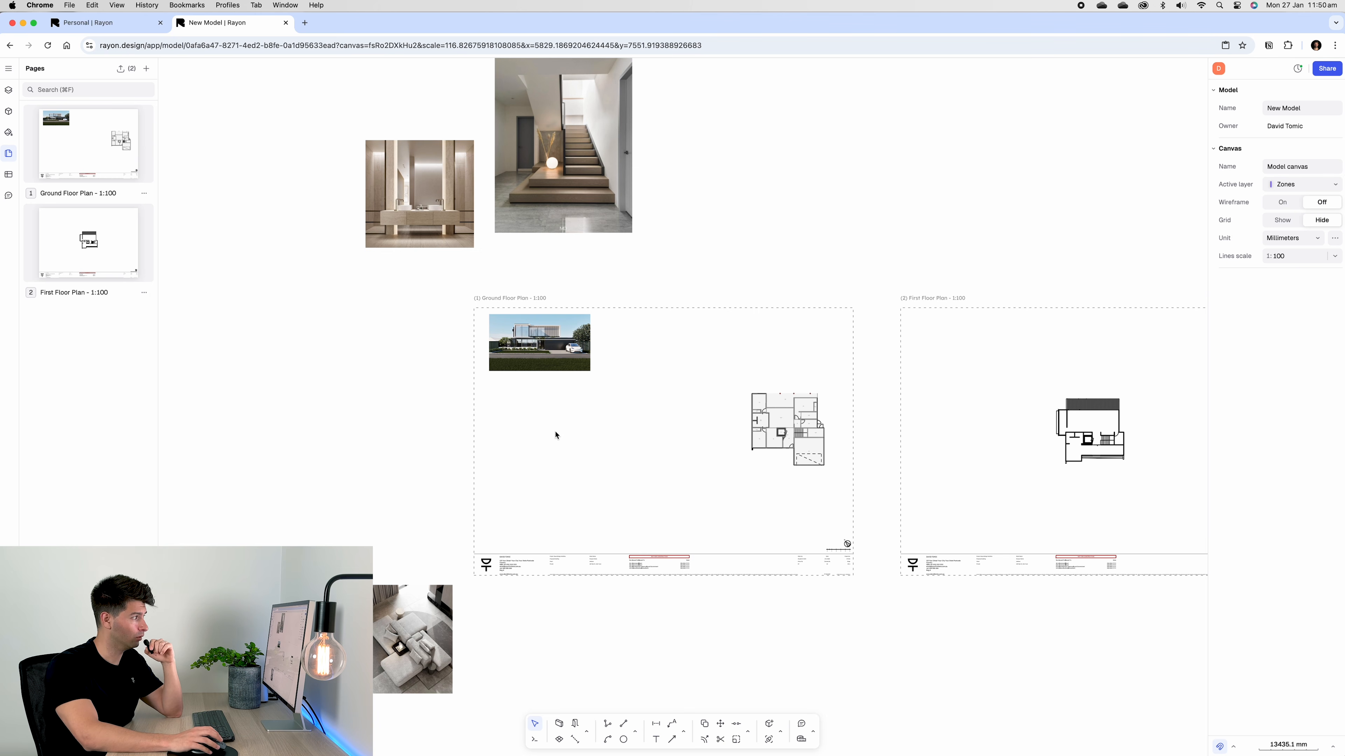
Bring the bathroom, staircase and sofa images onto the Ground Floor sheet and shrink them
left_click_drag(473, 247, 546, 451)
left_click_drag(604, 225, 637, 454)
left_click_drag(423, 631, 587, 483)
left_click_drag(615, 546, 590, 516)
scroll(555, 517, "up", 5)
Arrange staircase, sofa and bathroom images together with the exterior image on top
left_click_drag(630, 318, 653, 355)
left_click_drag(578, 378, 617, 403)
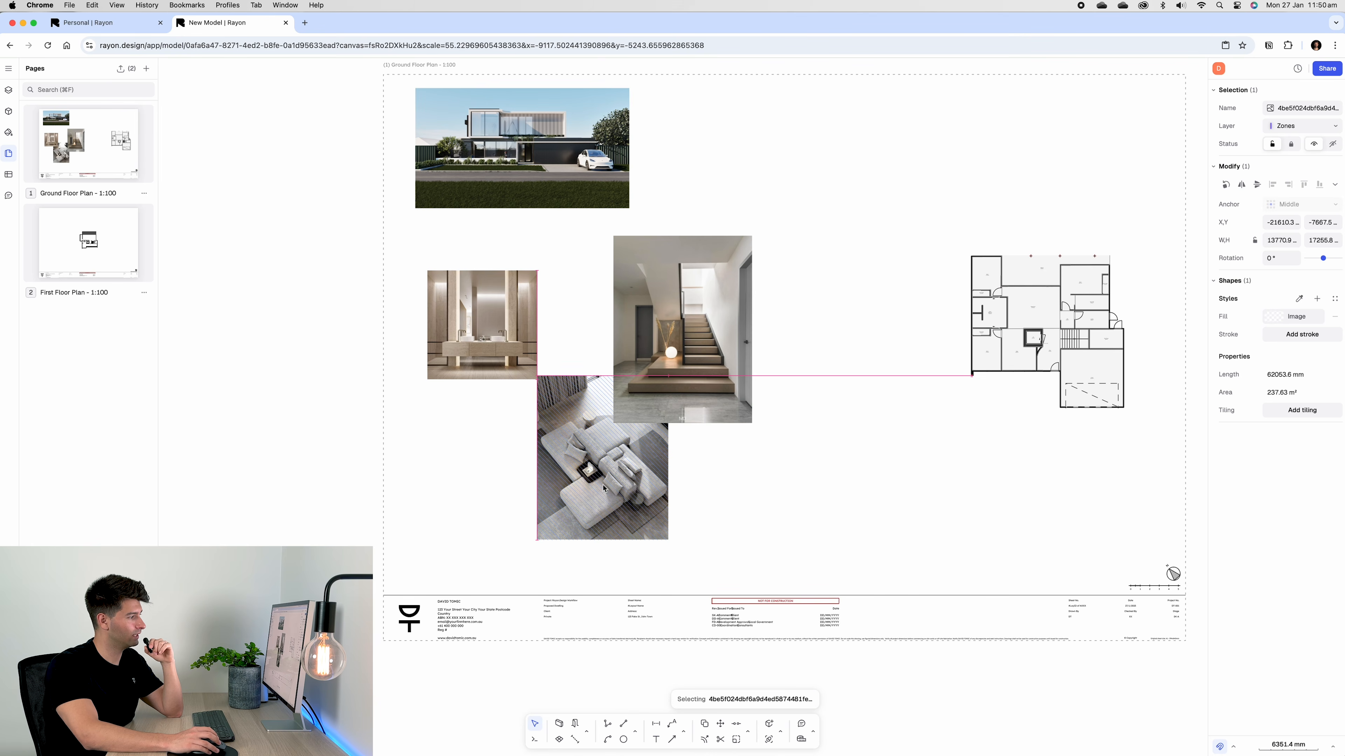
left_click_drag(494, 358, 589, 421)
left_click_drag(537, 360, 562, 350)
left_click_drag(559, 195, 630, 236)
left_click_drag(825, 204, 1135, 466)
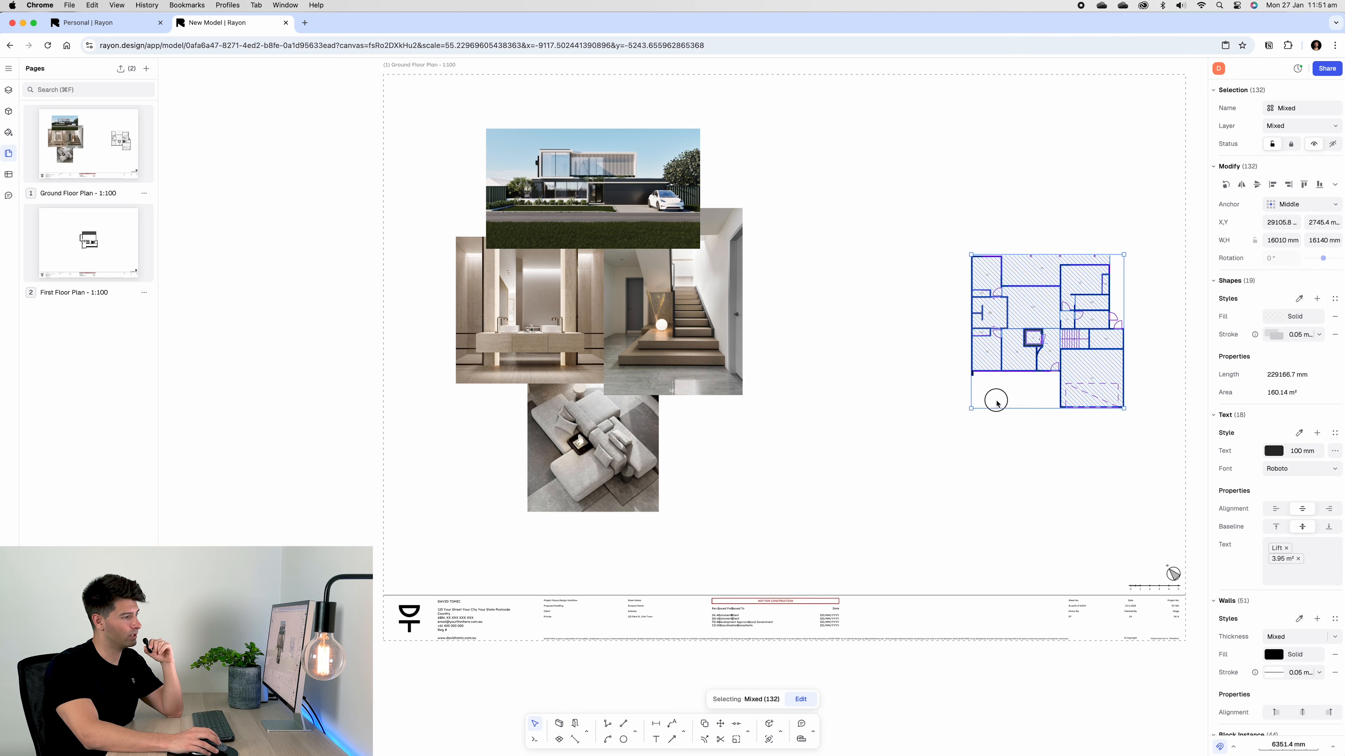
Nudge the floor plan slightly right and reselect its elements
left_click_drag(994, 400, 939, 406)
left_click(882, 476)
middle_click_drag(882, 476, 791, 509)
scroll(790, 509, "down", 1)
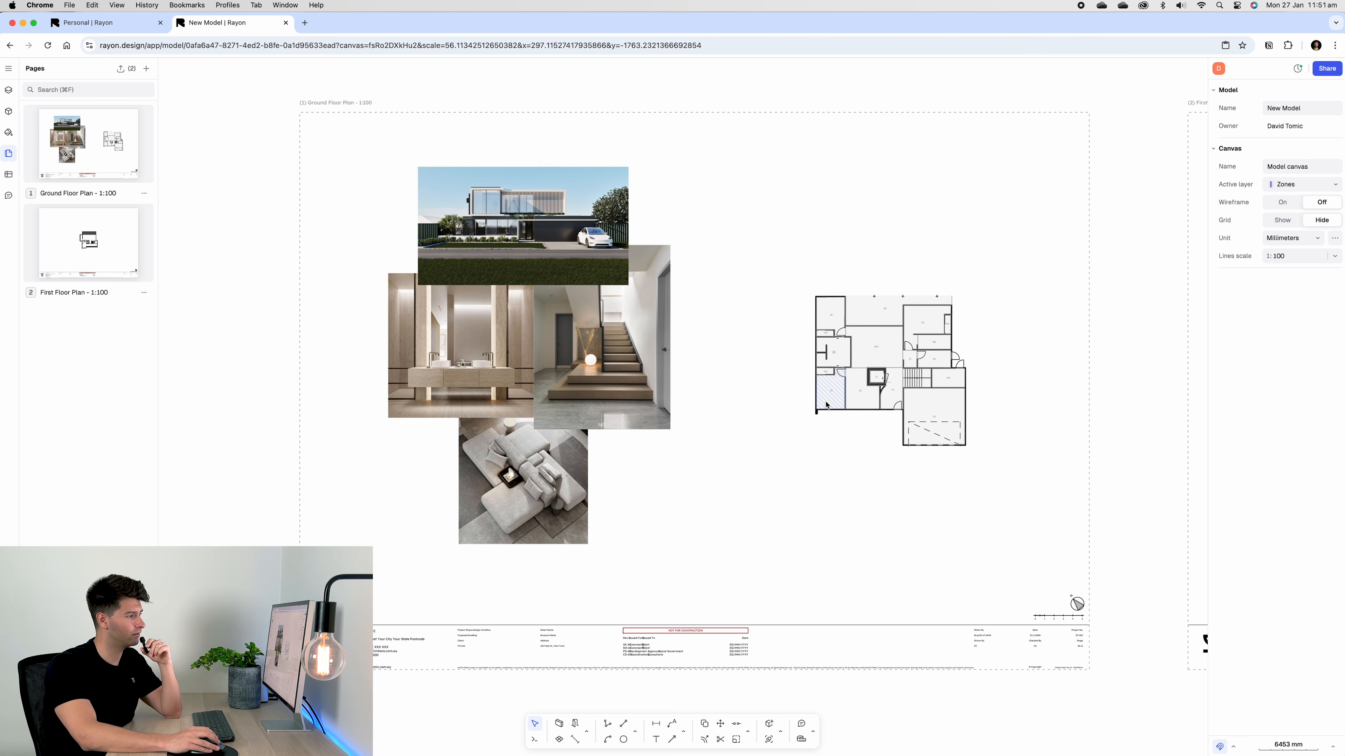
left_click_drag(768, 246, 1032, 570)
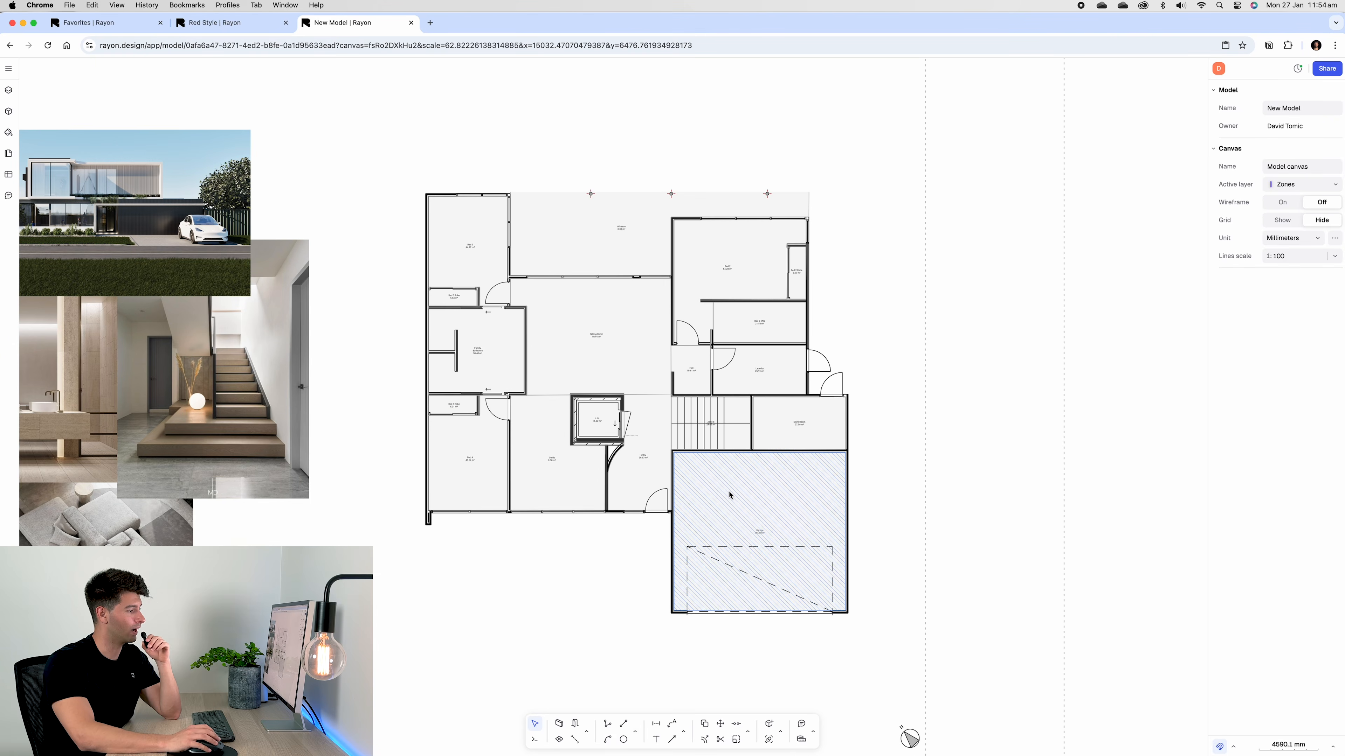
Give the Garage zone a Terrazzo texture fill
scroll(727, 505, "up", 2)
left_click(727, 504)
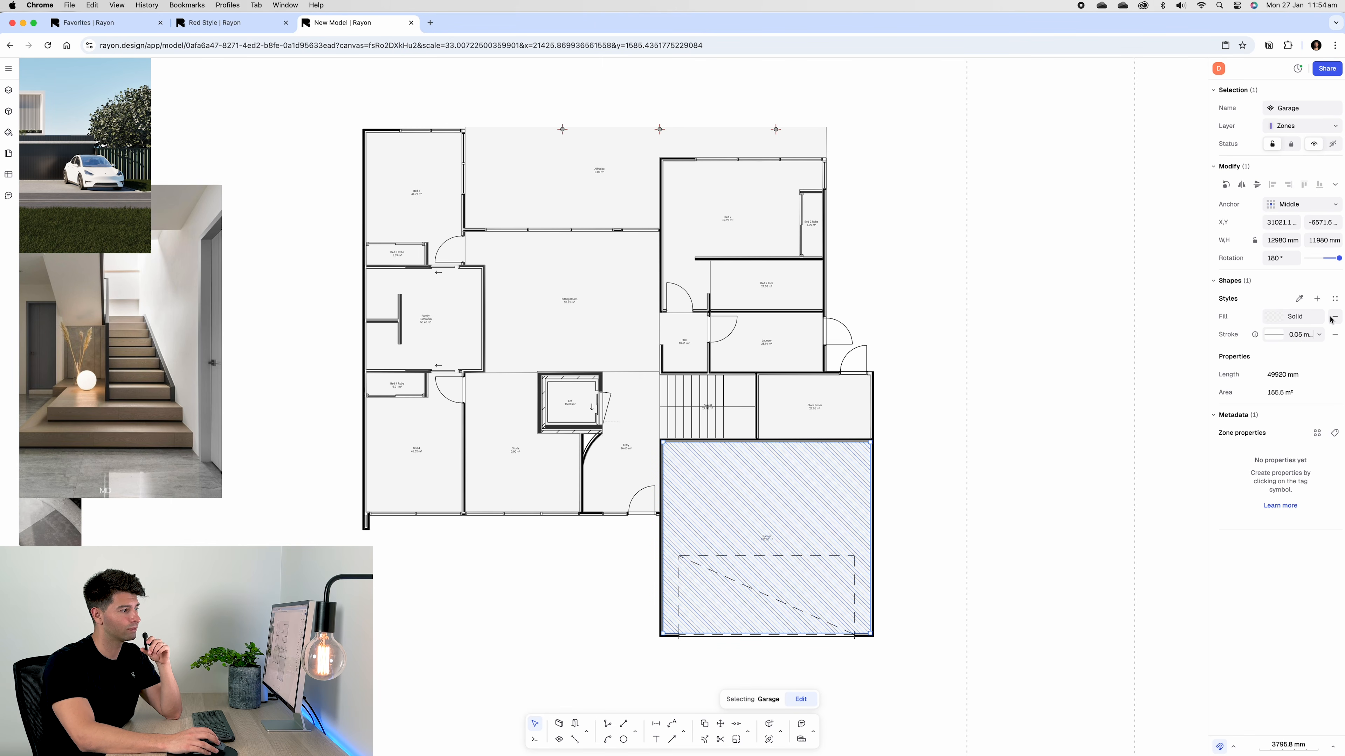
left_click(1294, 316)
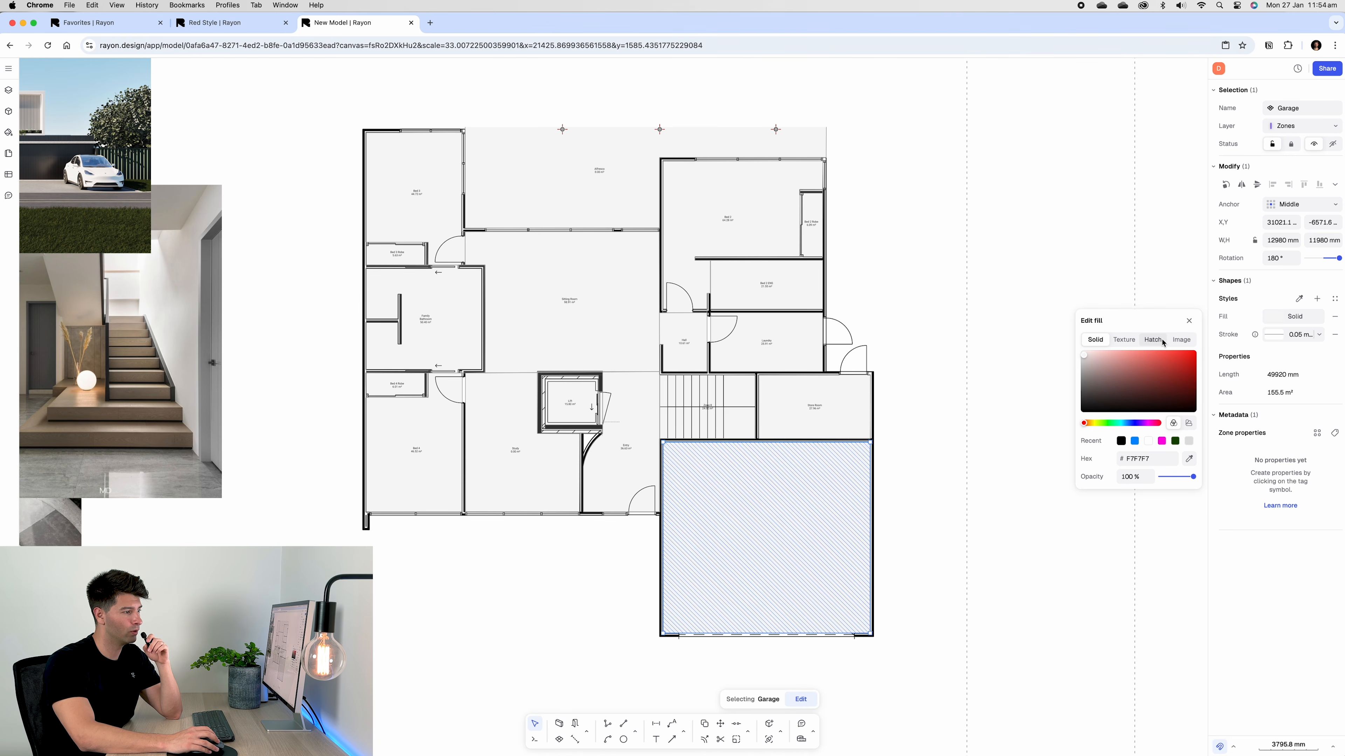
left_click(1123, 340)
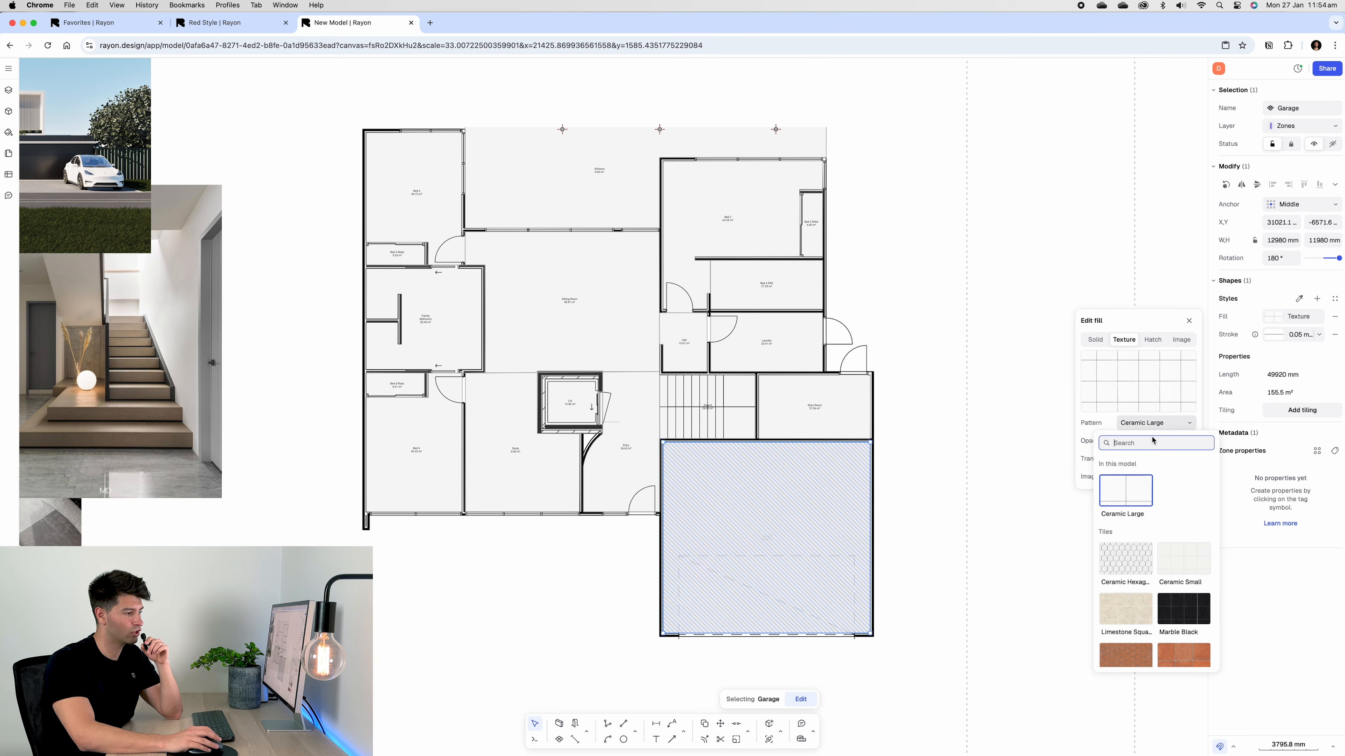
scroll(1164, 569, "down", 5)
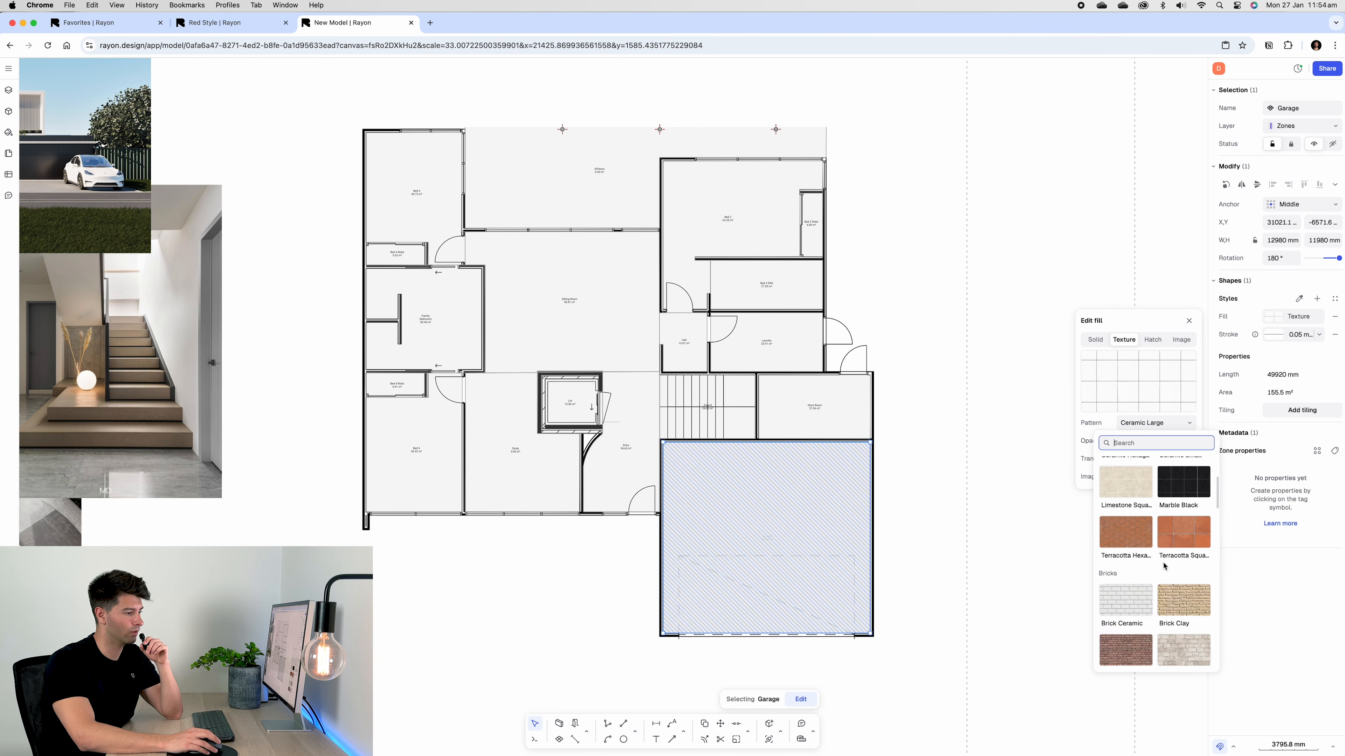
left_click(1128, 589)
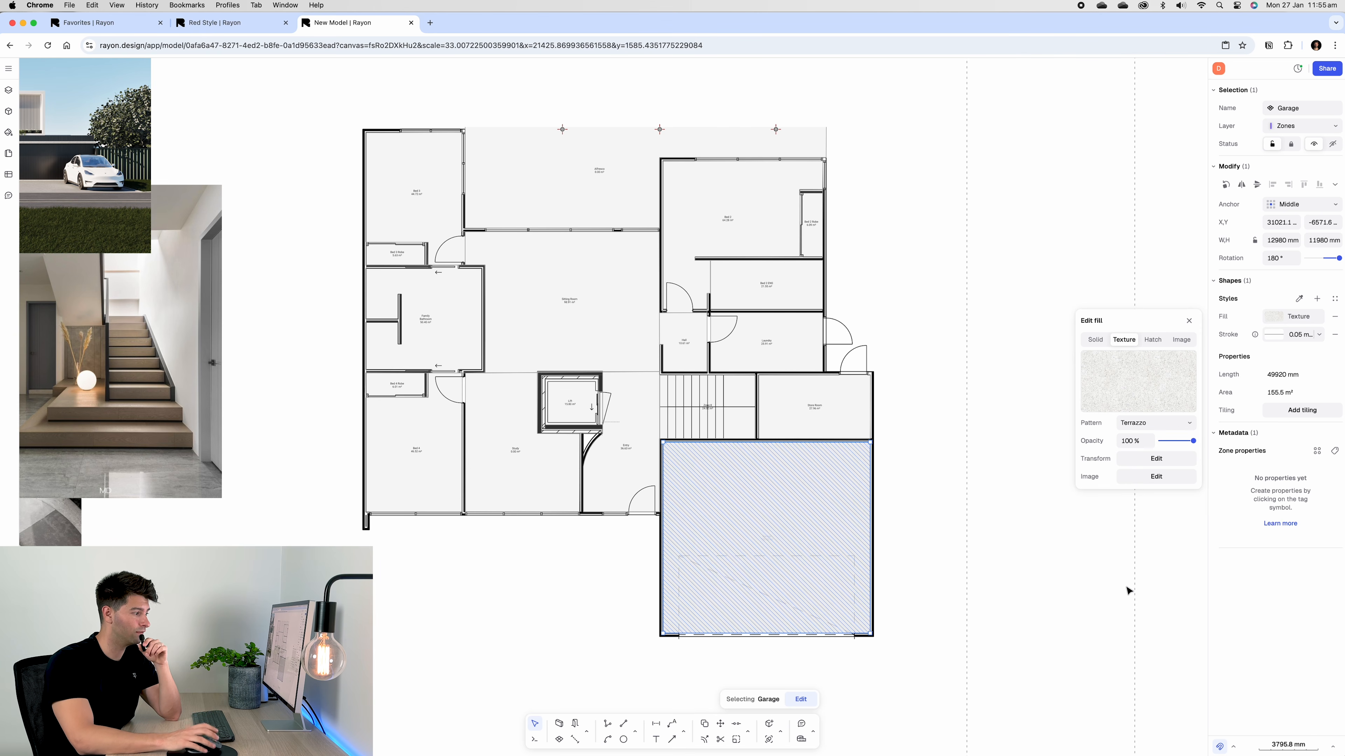
left_click(909, 543)
Set the Garage's Terrazzo fill opacity to 70%
scroll(874, 555, "up", 1)
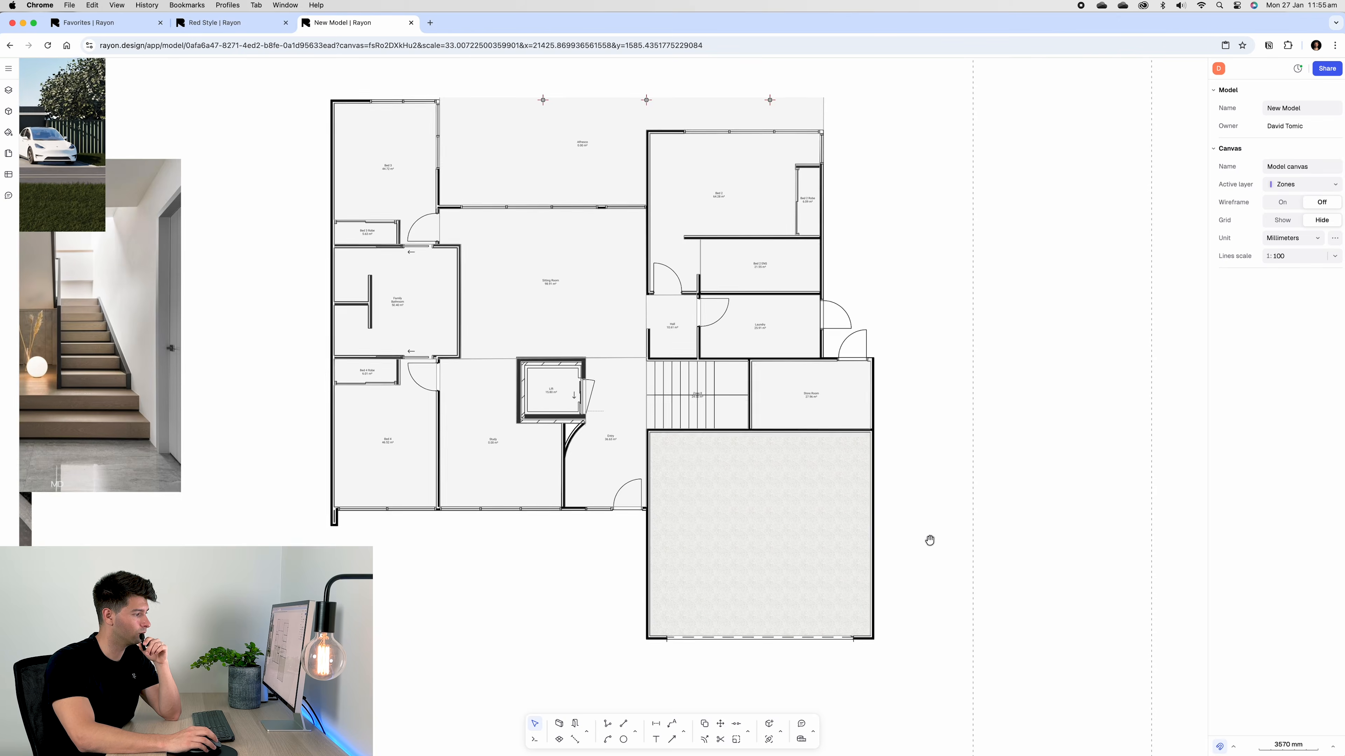
middle_click_drag(929, 541, 1065, 463)
scroll(933, 431, "up", 3)
right_click(937, 416)
left_click(1087, 439)
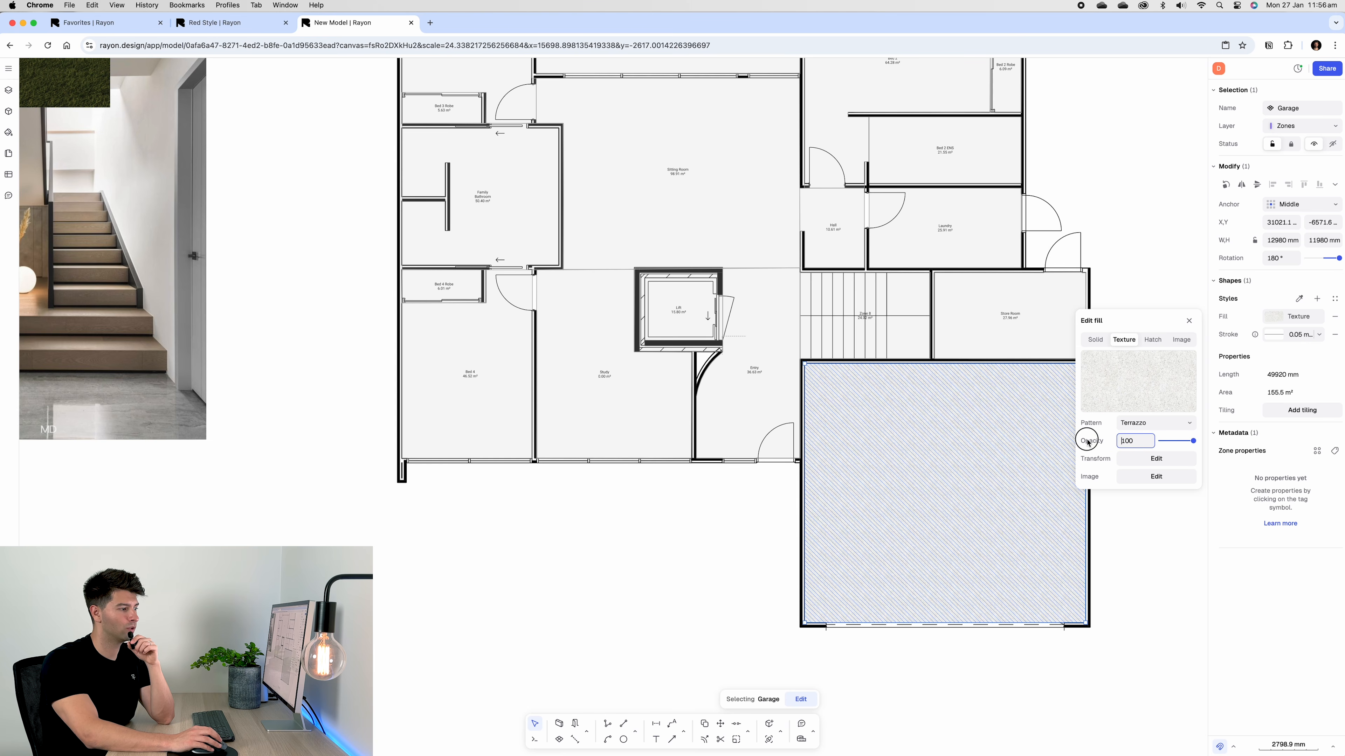
left_click(1146, 446)
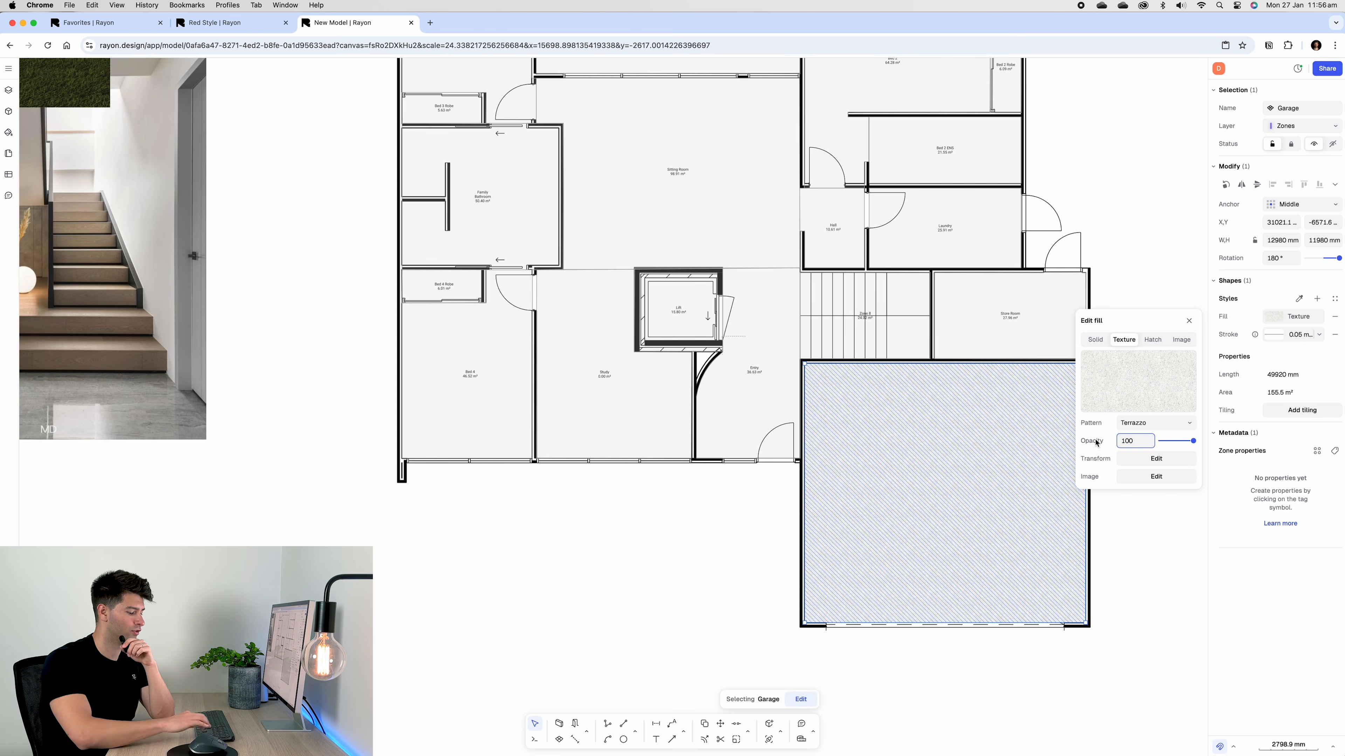
type("4")
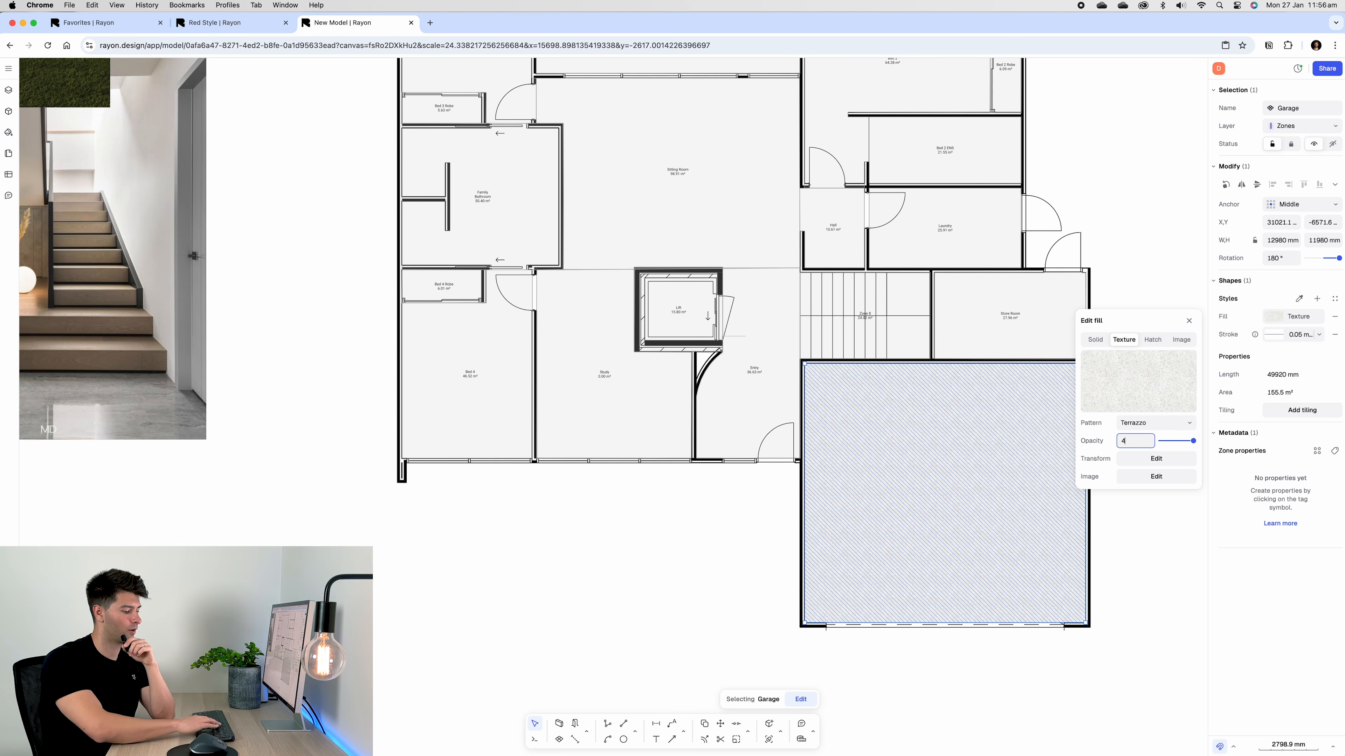
key("BackSpace")
type("70")
key("Return")
left_click(1172, 556)
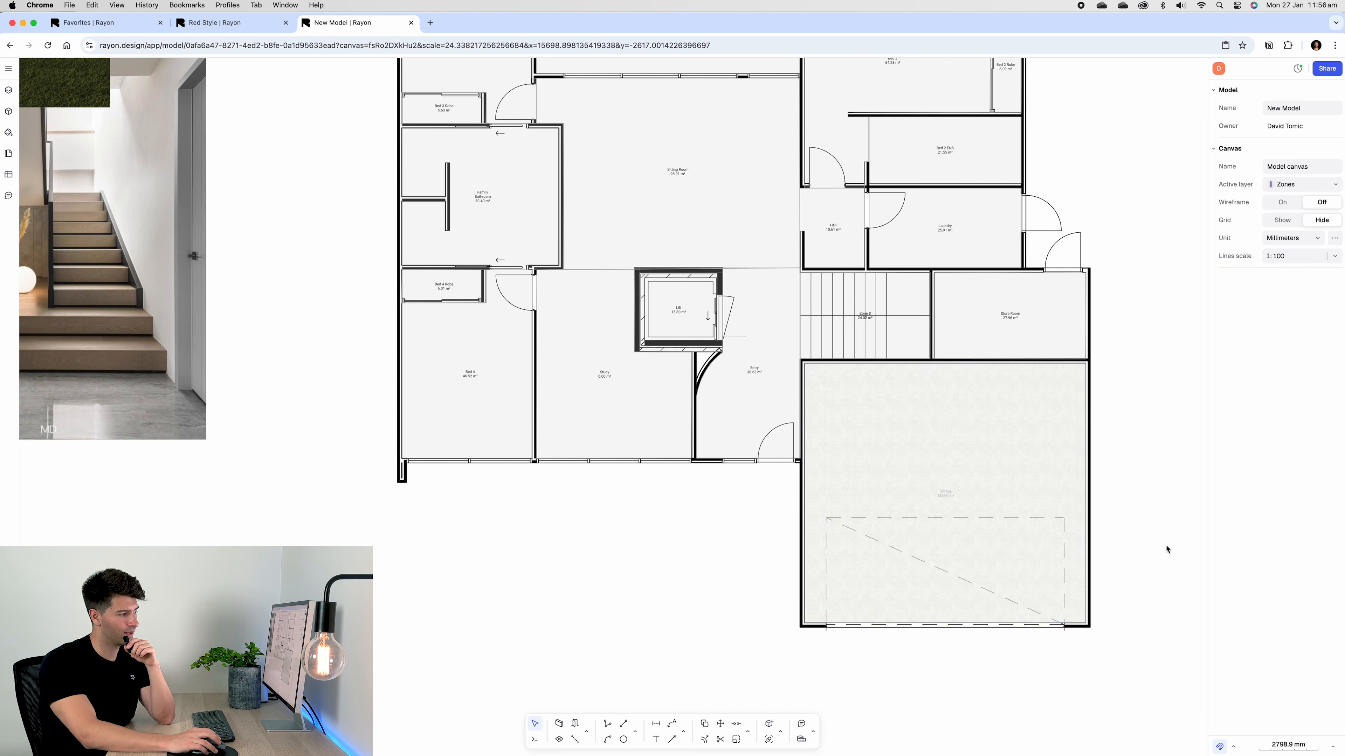
Copy the Garage's Terrazzo style onto the Store Room zone with the Styles eyedropper
scroll(1137, 474, "up", 3)
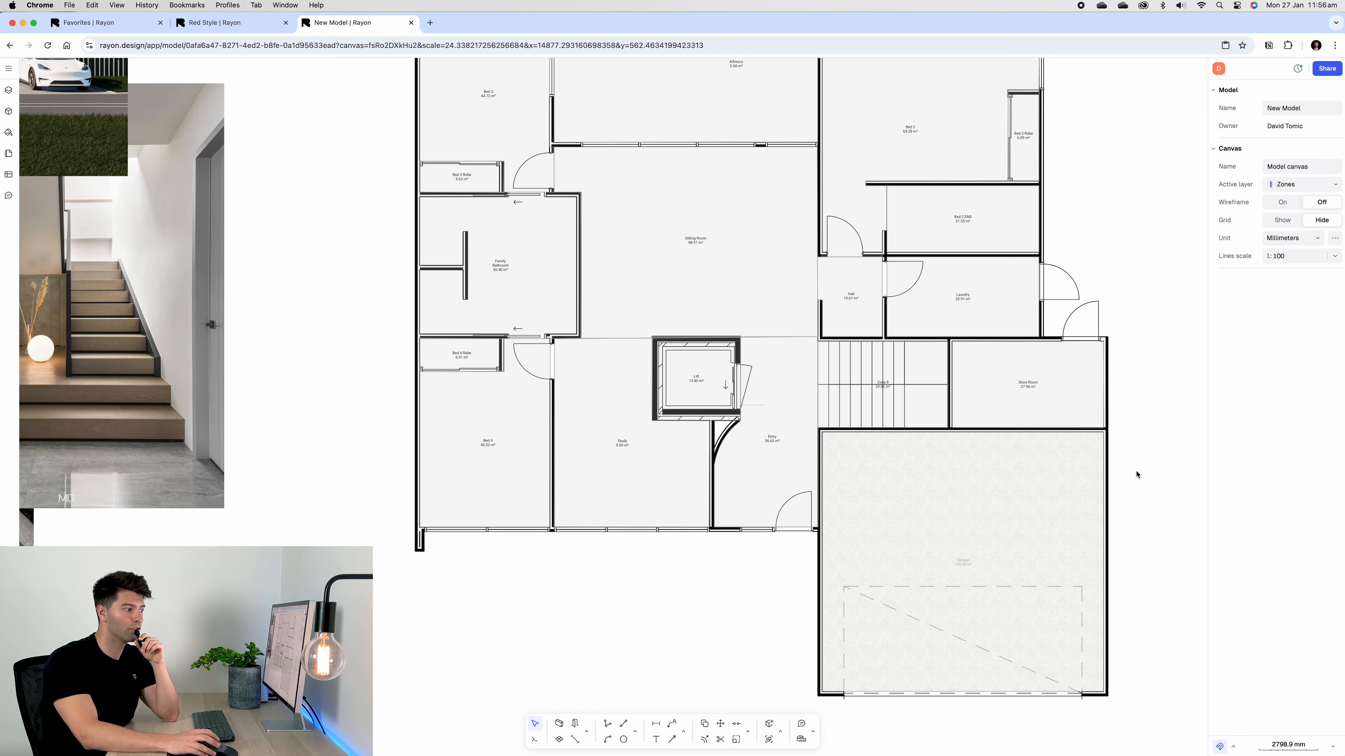
left_click(1051, 404)
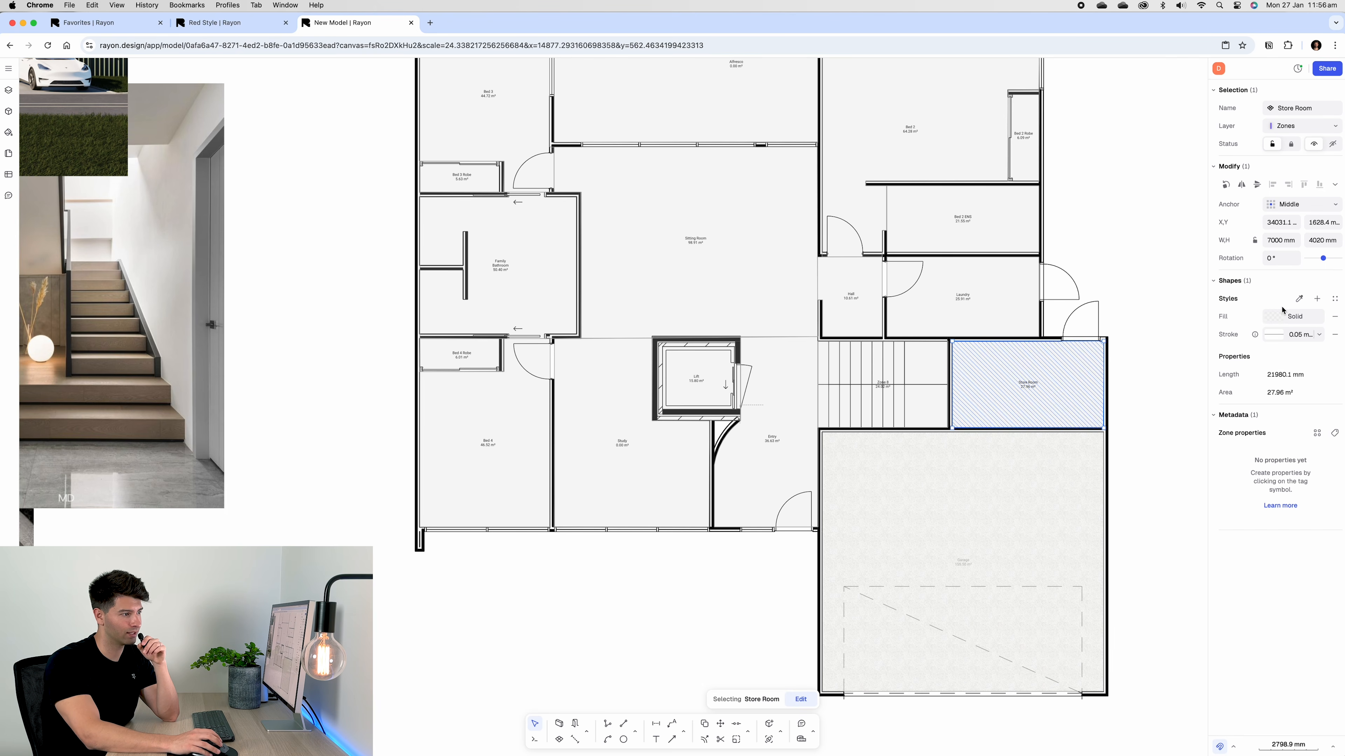
left_click(1299, 298)
left_click(1038, 486)
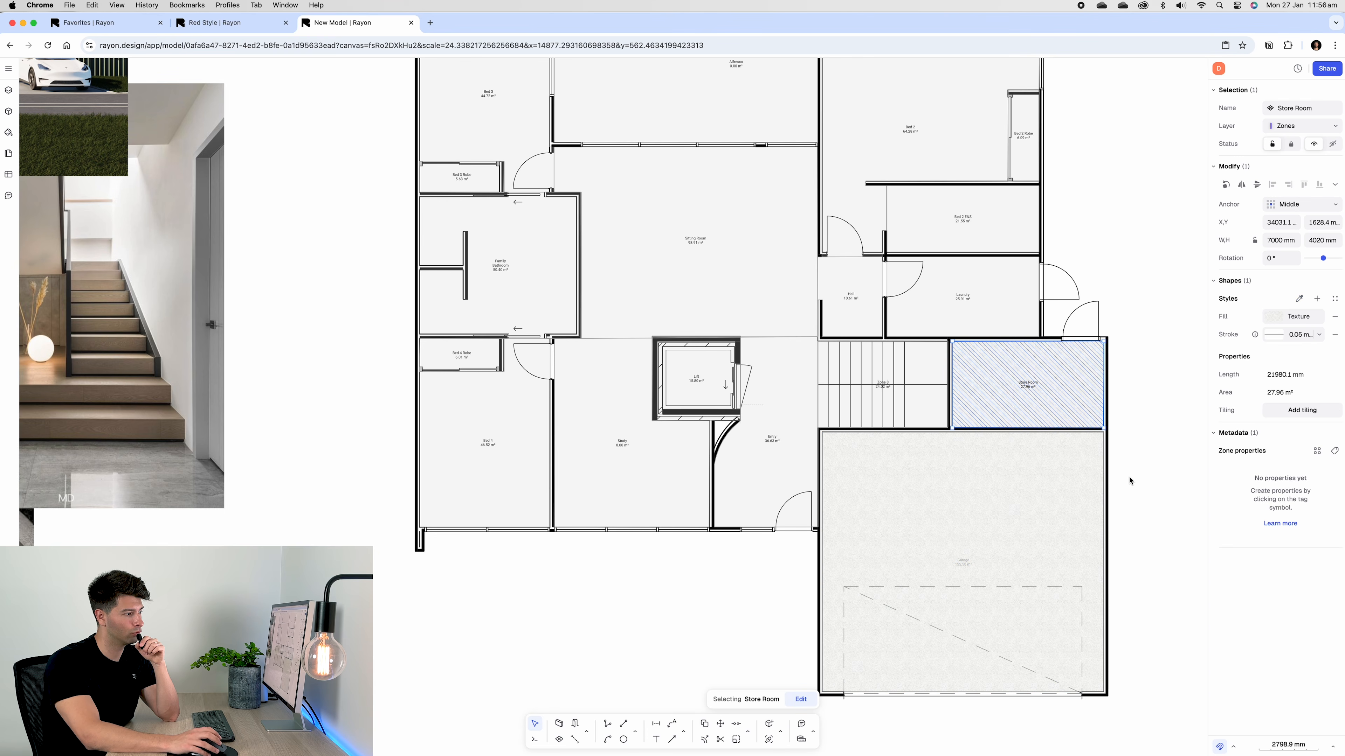
key("Escape")
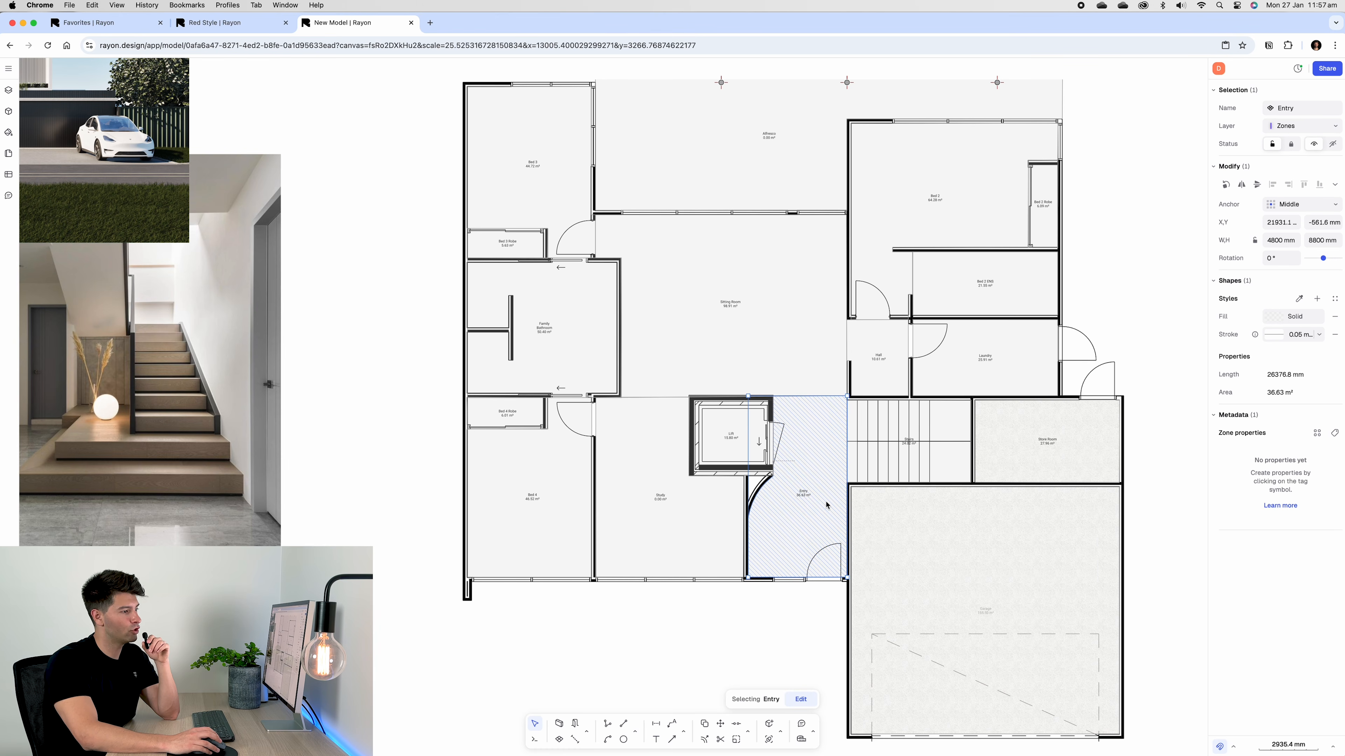
scroll(732, 474, "down", 5)
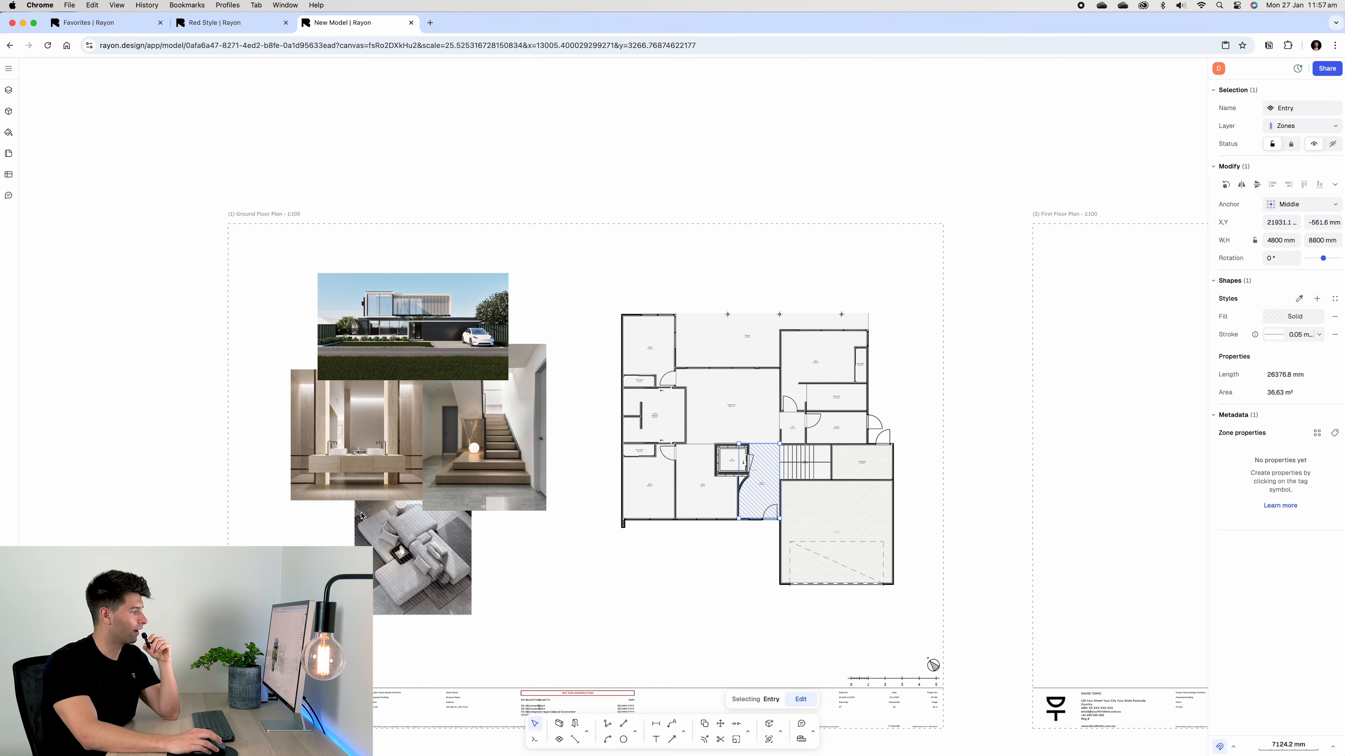
scroll(492, 556, "up", 5)
scroll(506, 547, "down", 3)
middle_click_drag(505, 548, 587, 560)
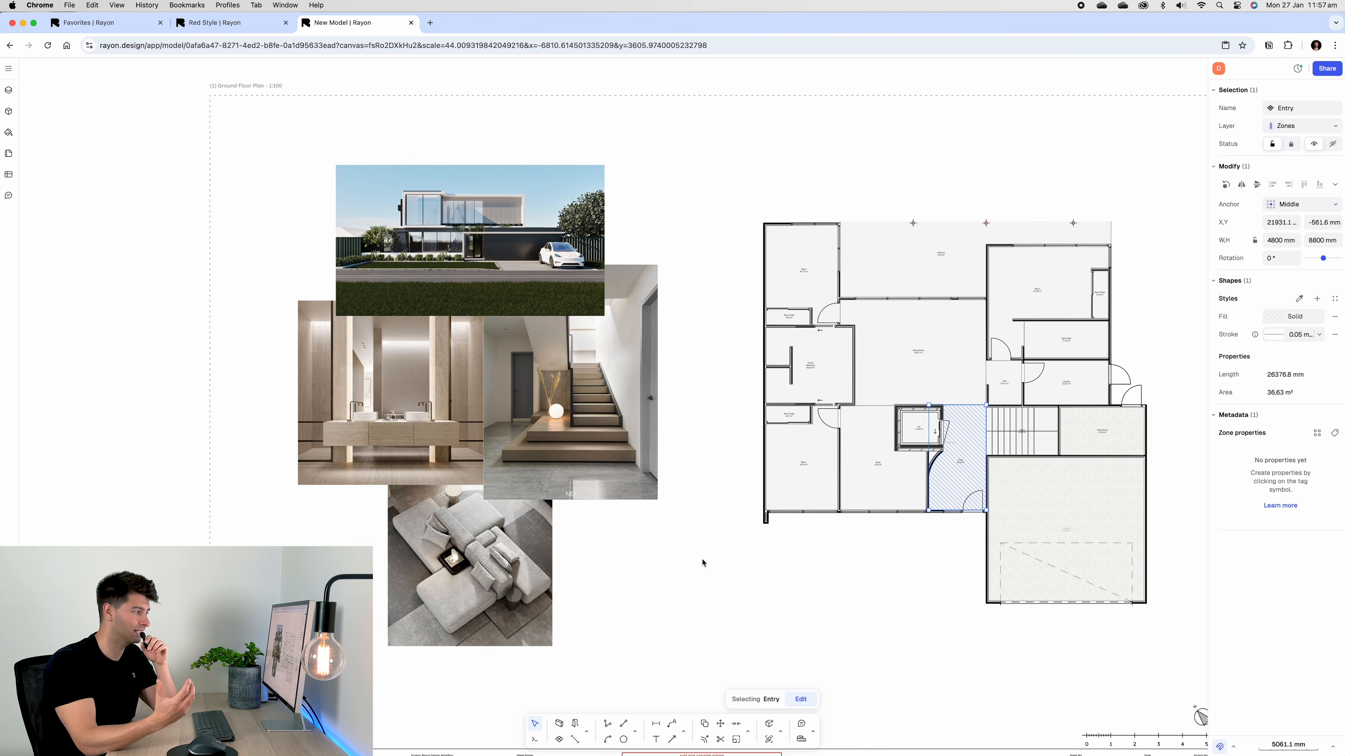
middle_click_drag(703, 562, 573, 572)
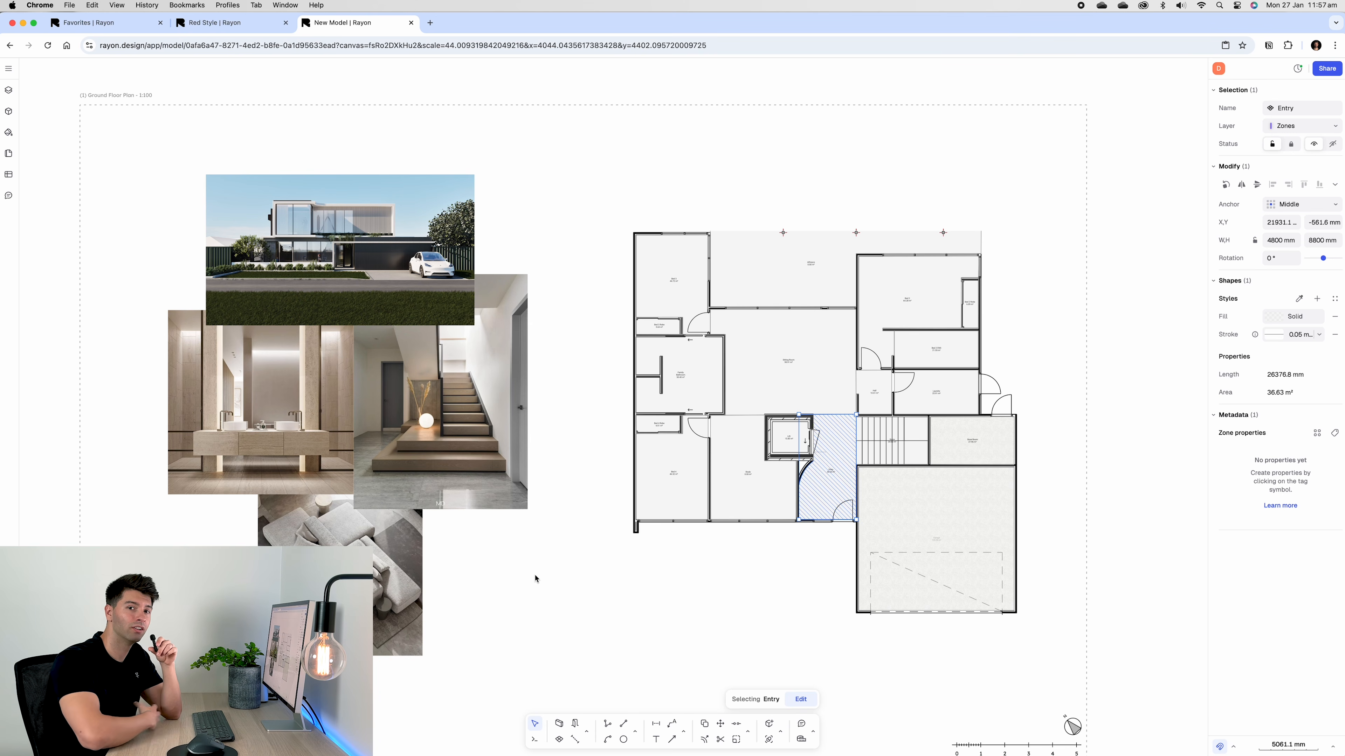
scroll(817, 421, "up", 3)
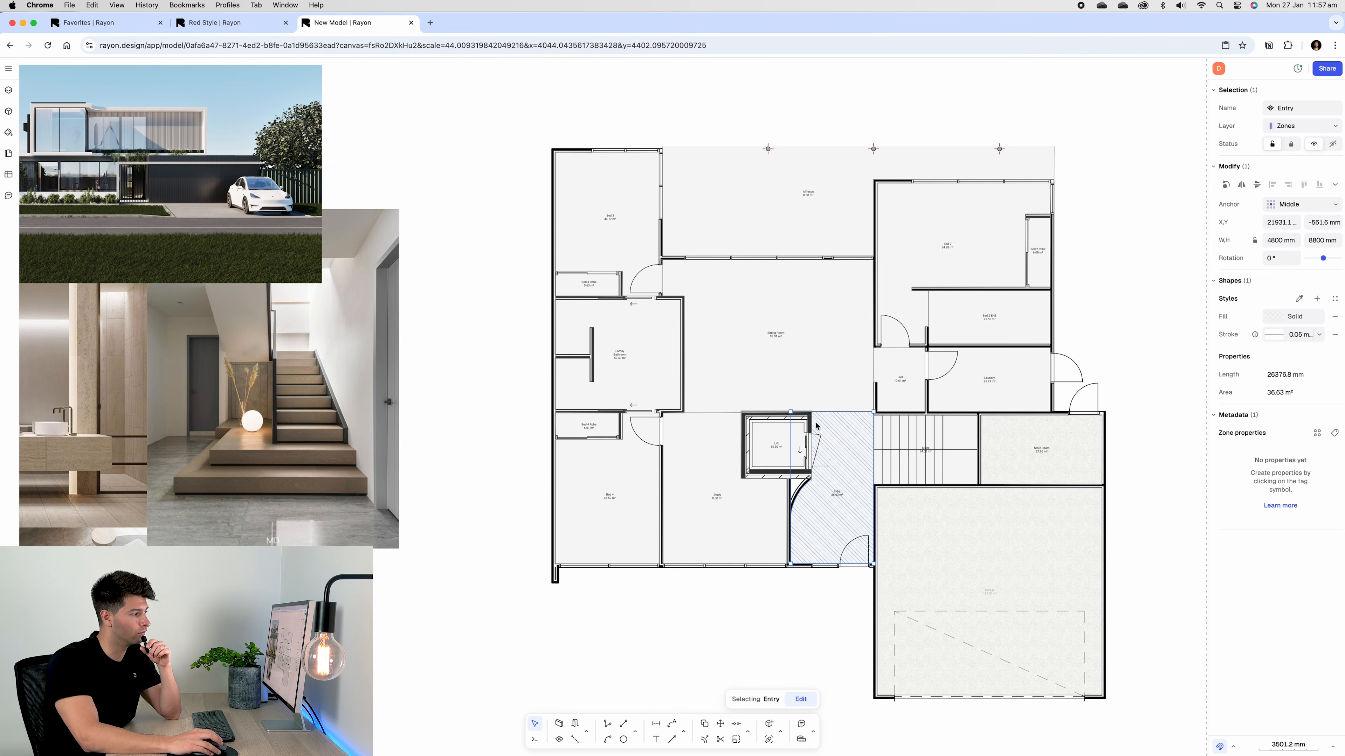
left_click(1290, 319)
left_click(1124, 340)
left_click(1146, 423)
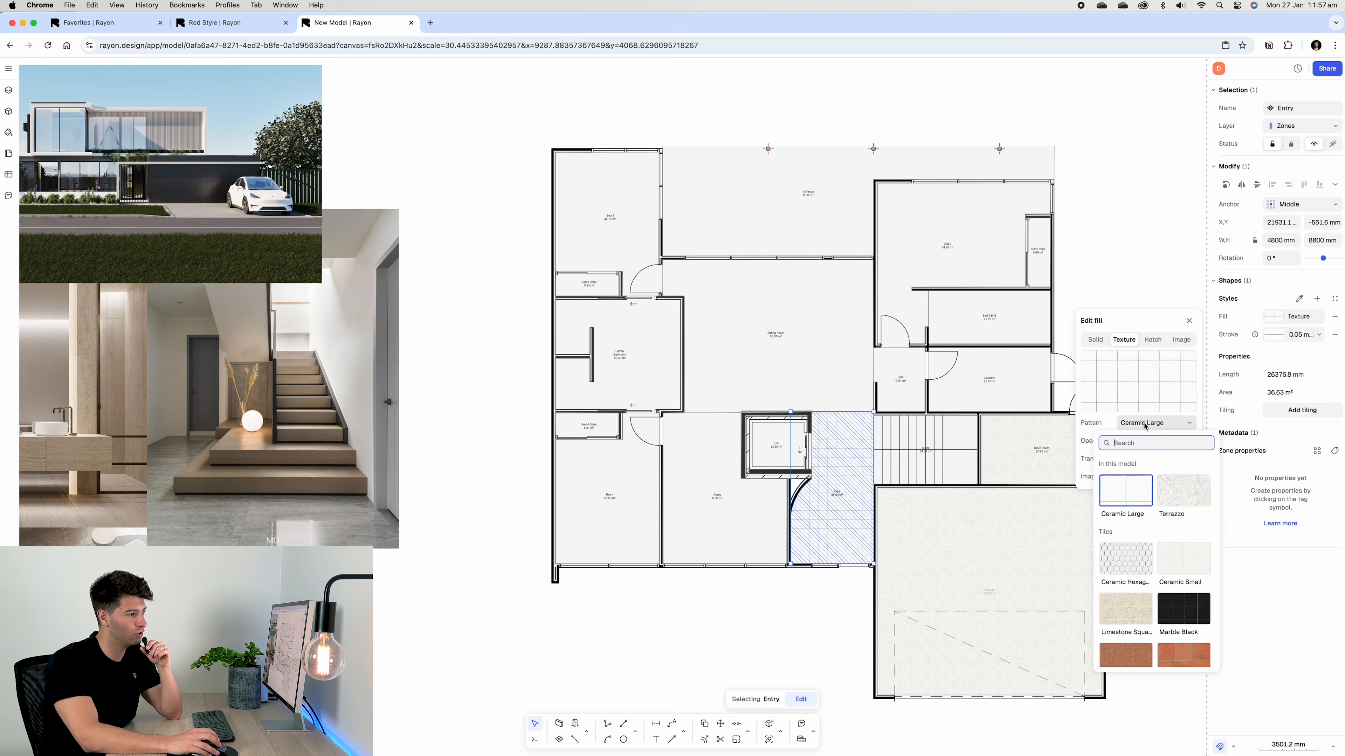
scroll(1165, 566, "down", 5)
left_click(1185, 563)
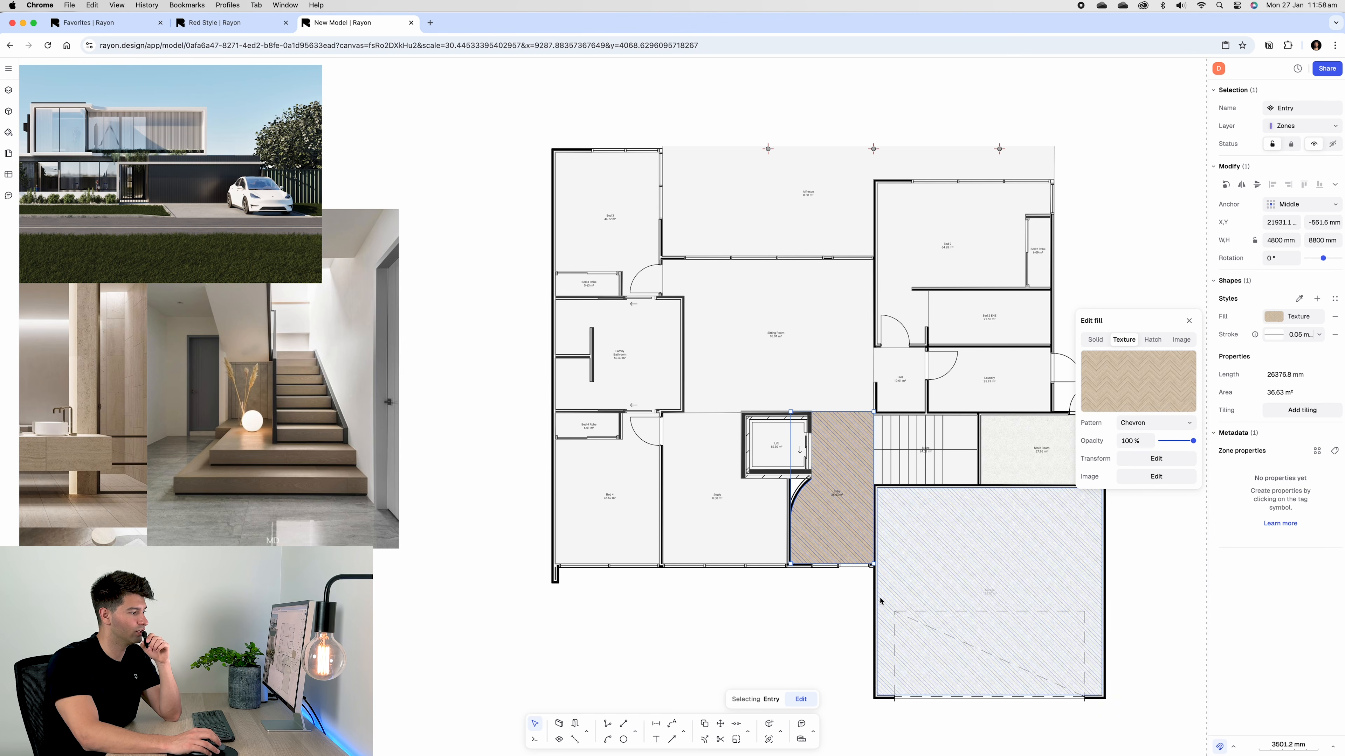
scroll(779, 534, "up", 3)
left_click(1157, 459)
left_click(1006, 483)
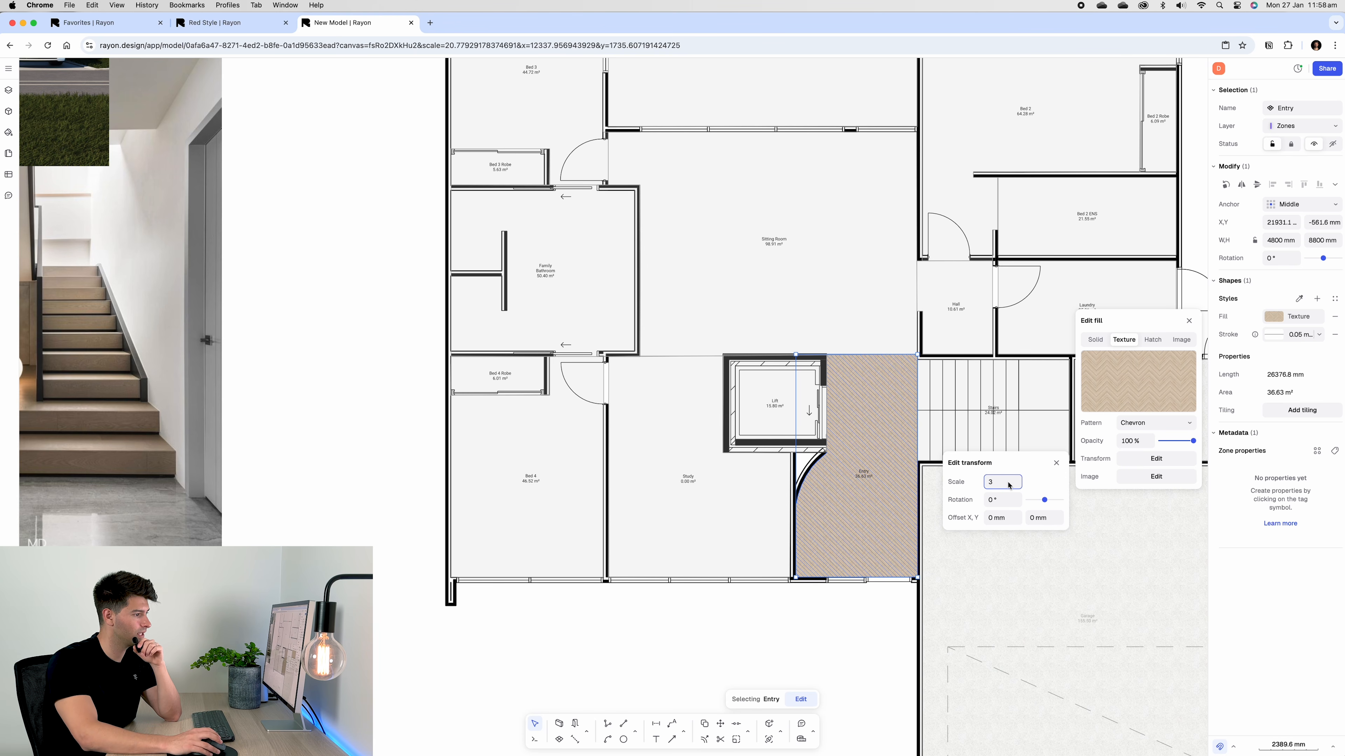
left_click(855, 623)
scroll(855, 624, "down", 1)
middle_click_drag(856, 623, 902, 621)
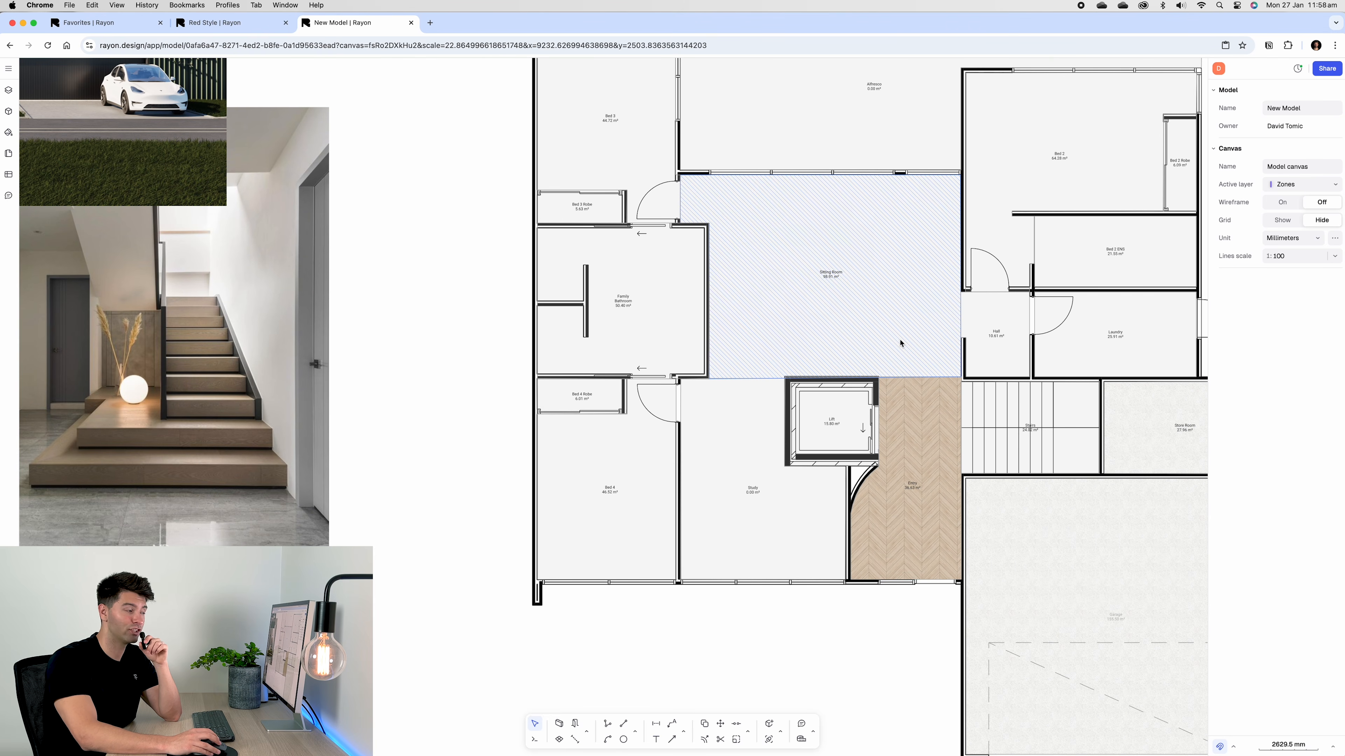
left_click(900, 343)
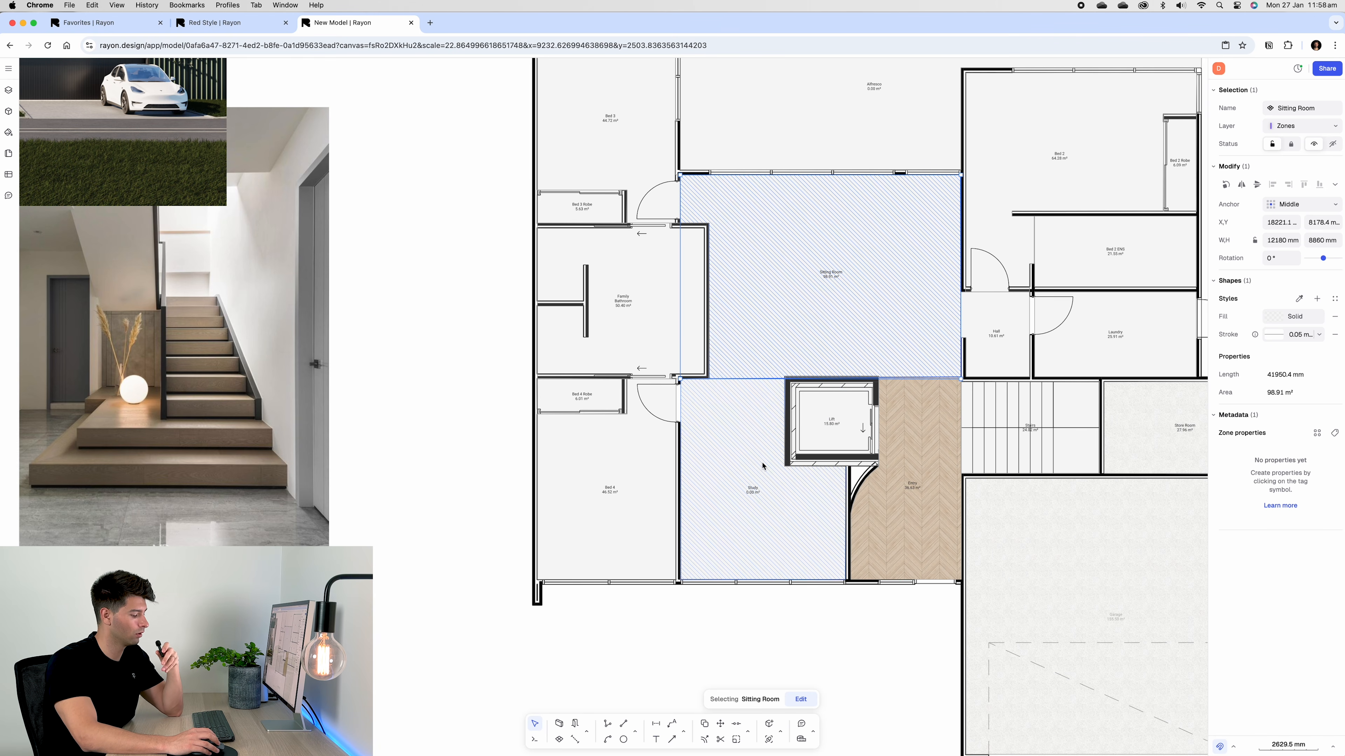
left_click(1298, 299)
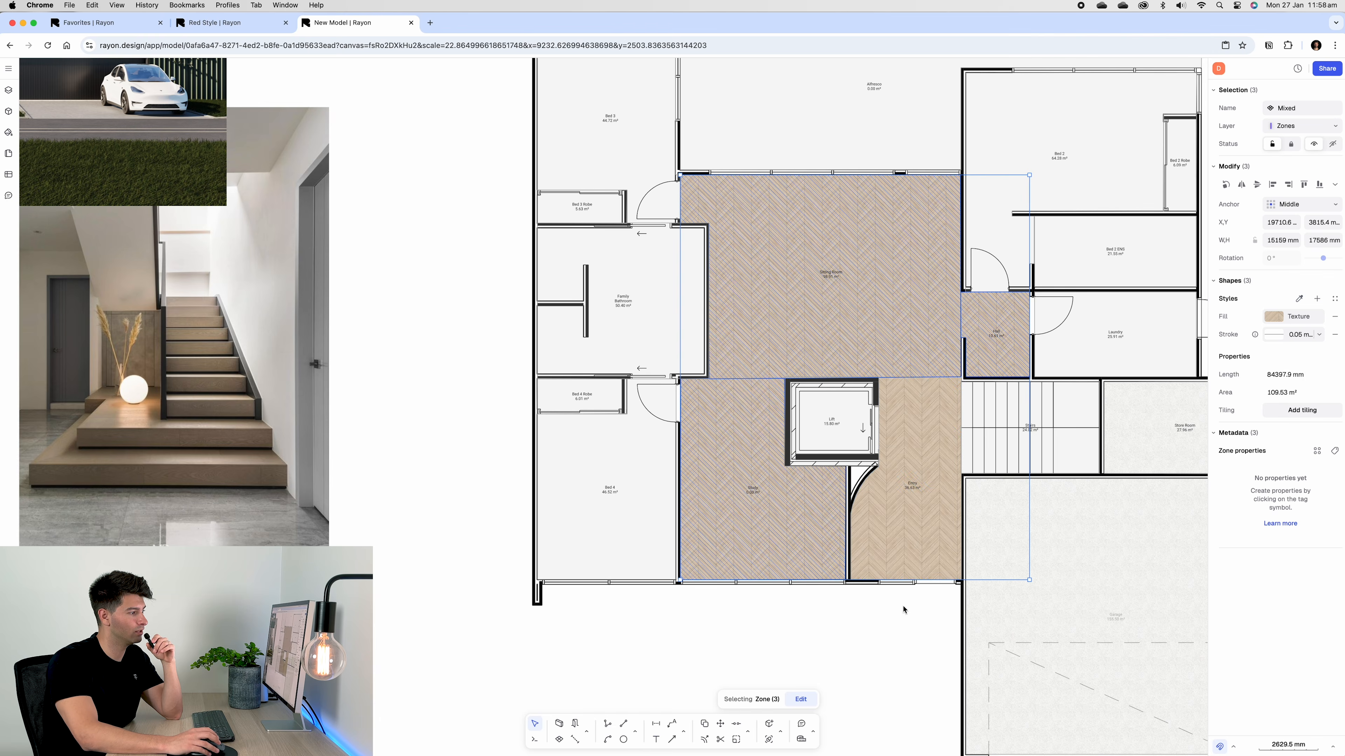
left_click(903, 609)
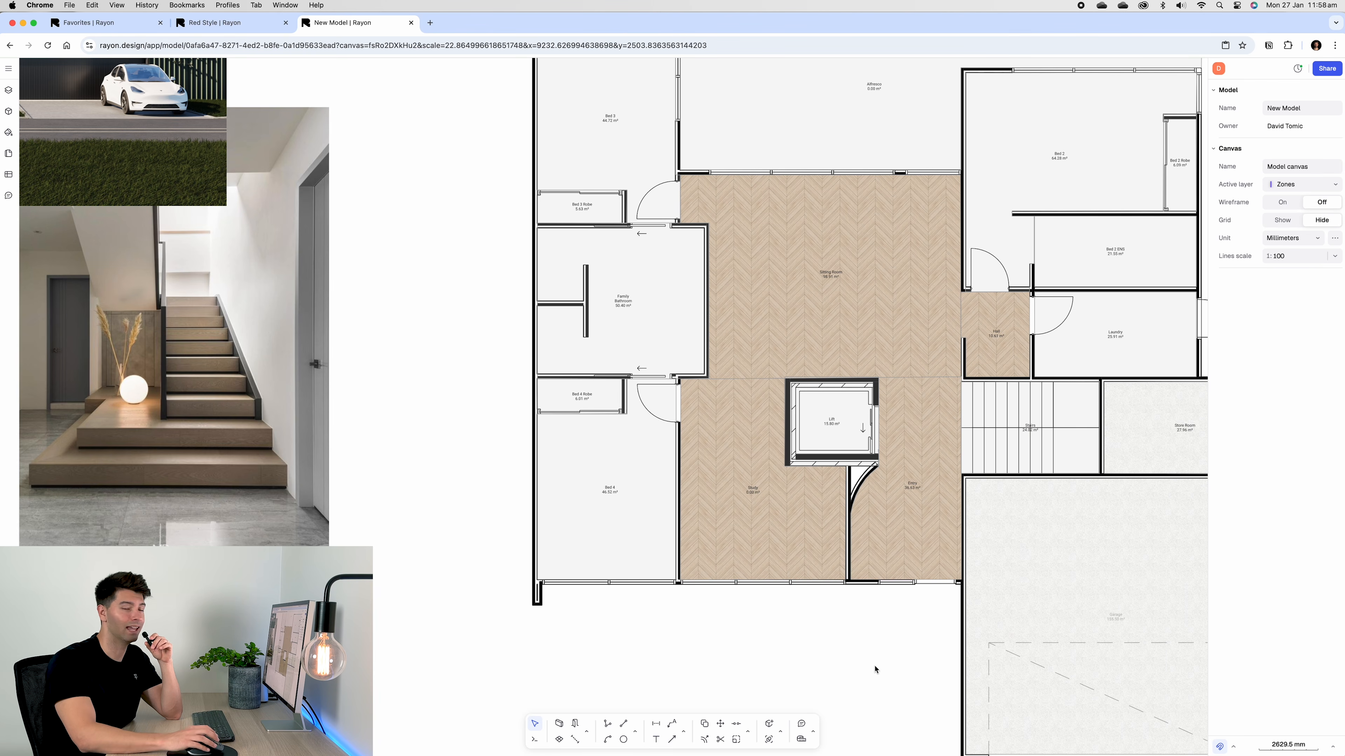
left_click(935, 438)
scroll(934, 439, "up", 3)
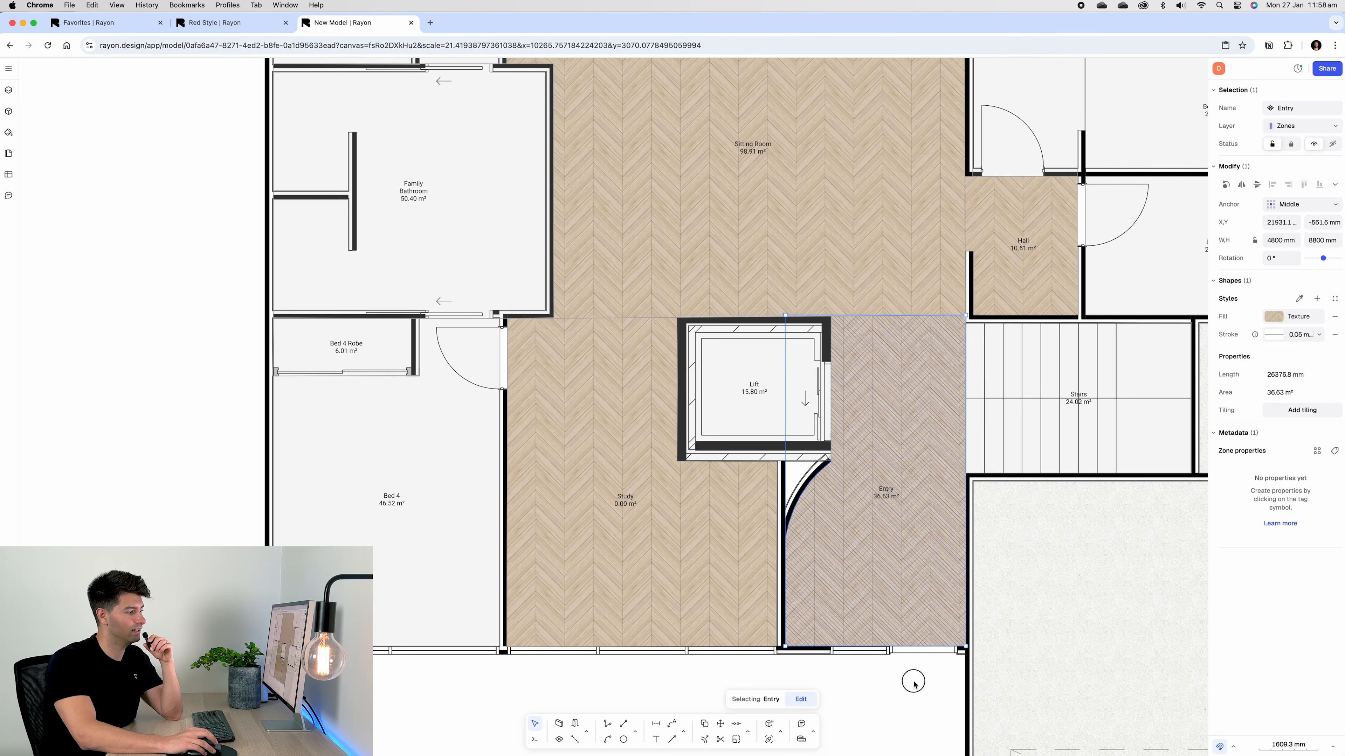
left_click(915, 684)
scroll(886, 268, "up", 5)
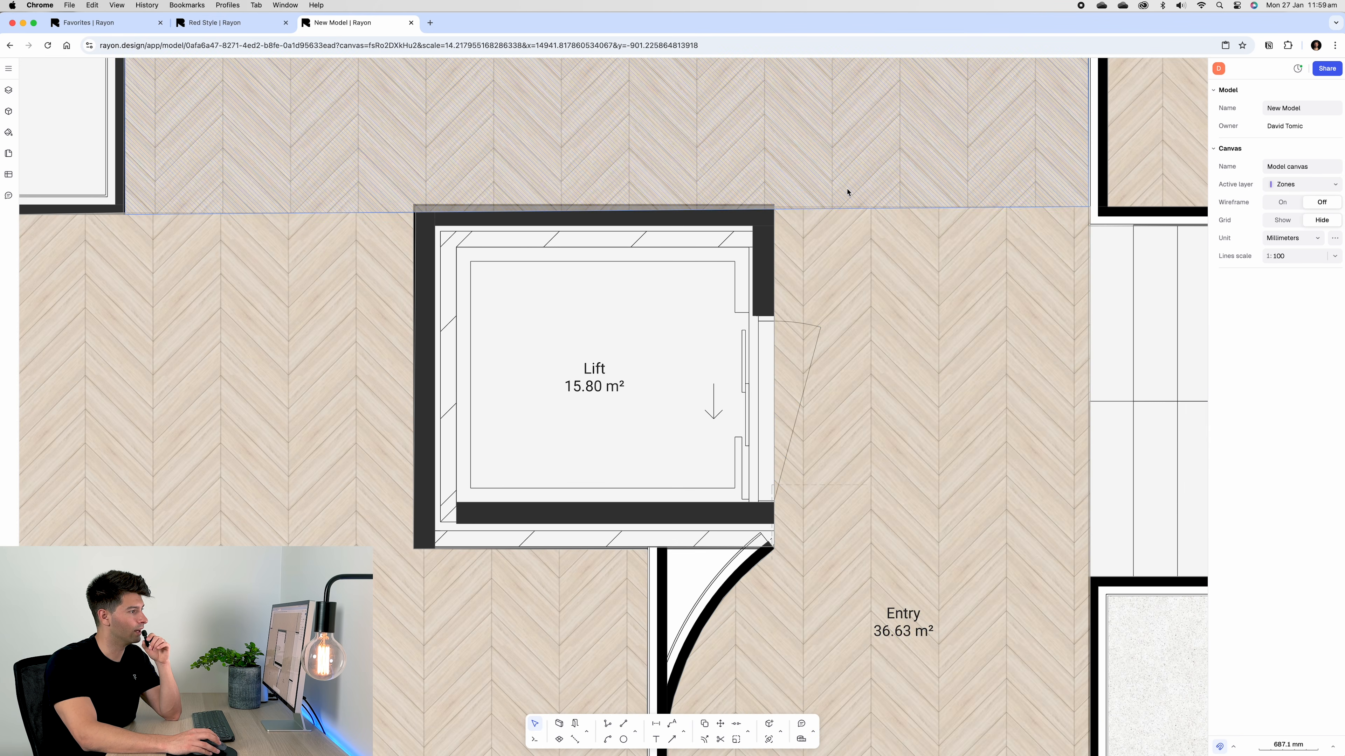
scroll(791, 359, "down", 5)
scroll(656, 559, "down", 1)
middle_click_drag(667, 561, 810, 586)
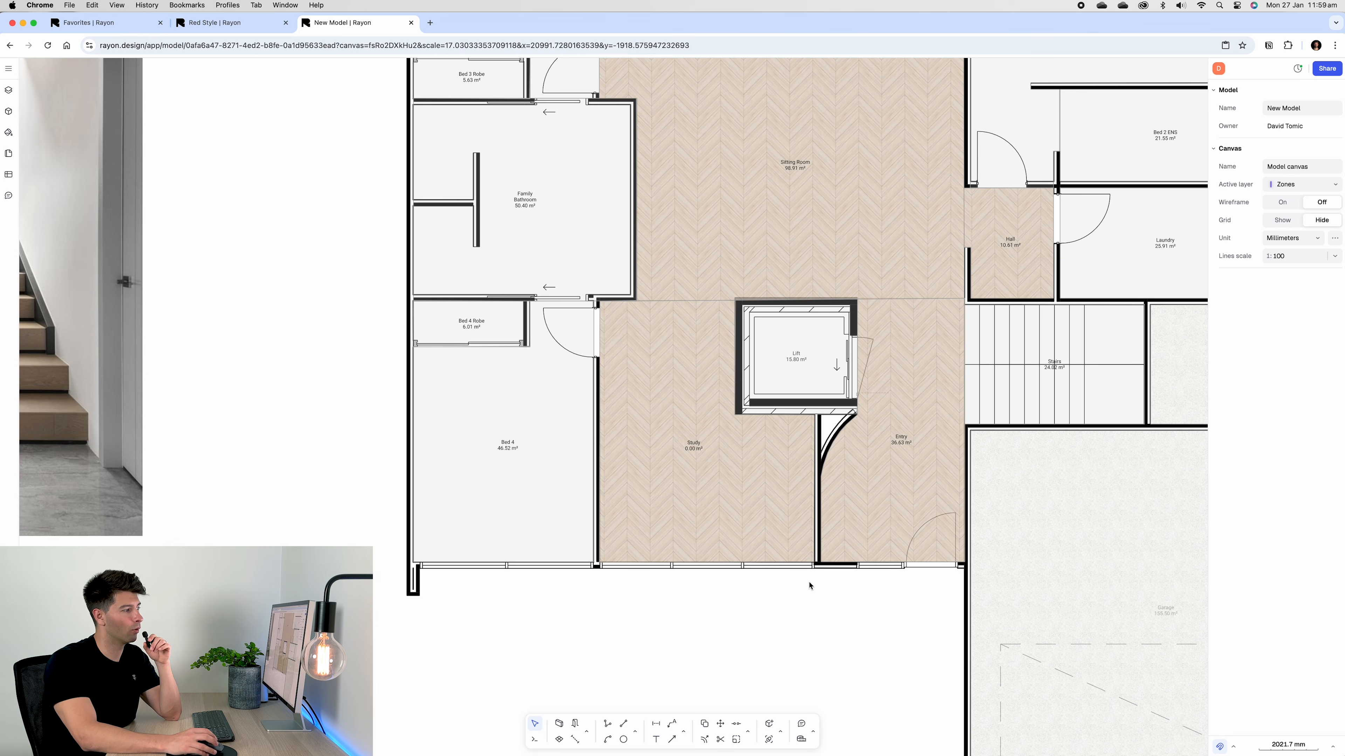
scroll(802, 588, "down", 5)
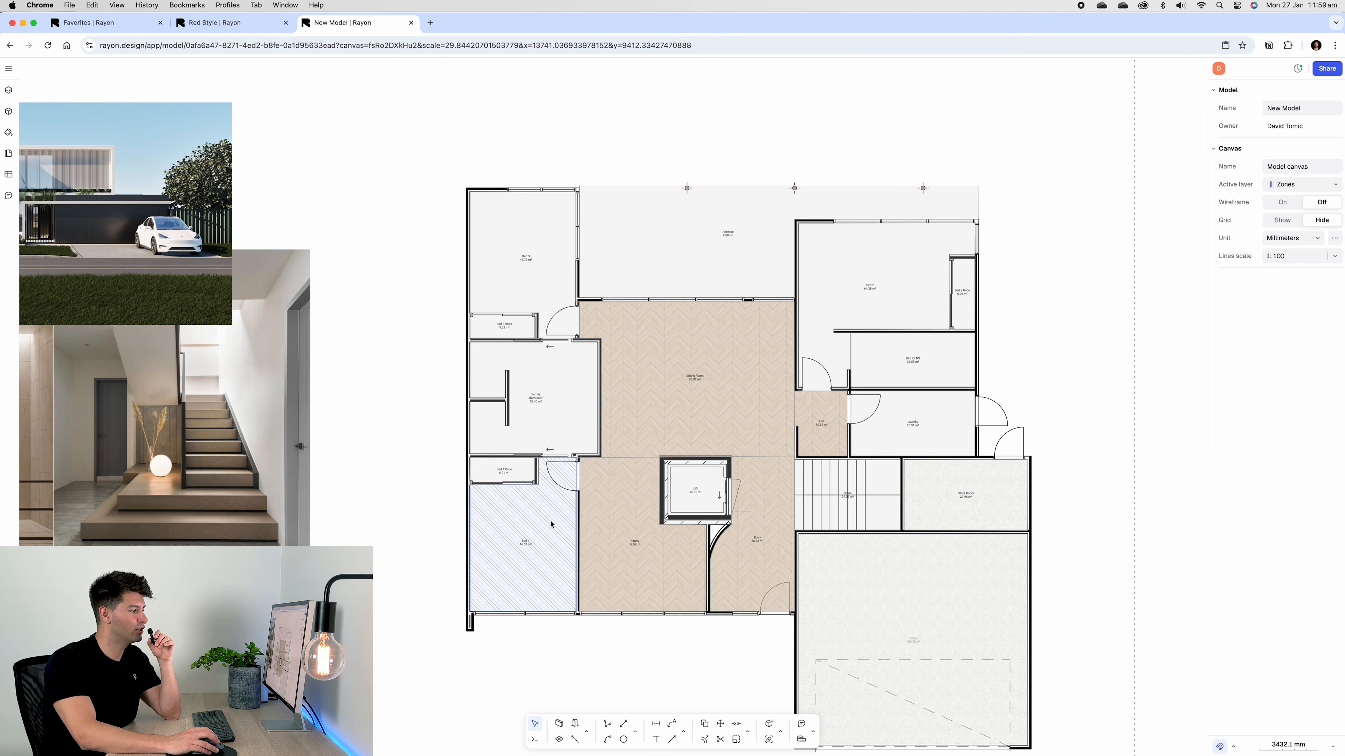
Fill Bed 4 and the other two bedrooms with Beige Carpet texture at lowered opacity
left_click(549, 523)
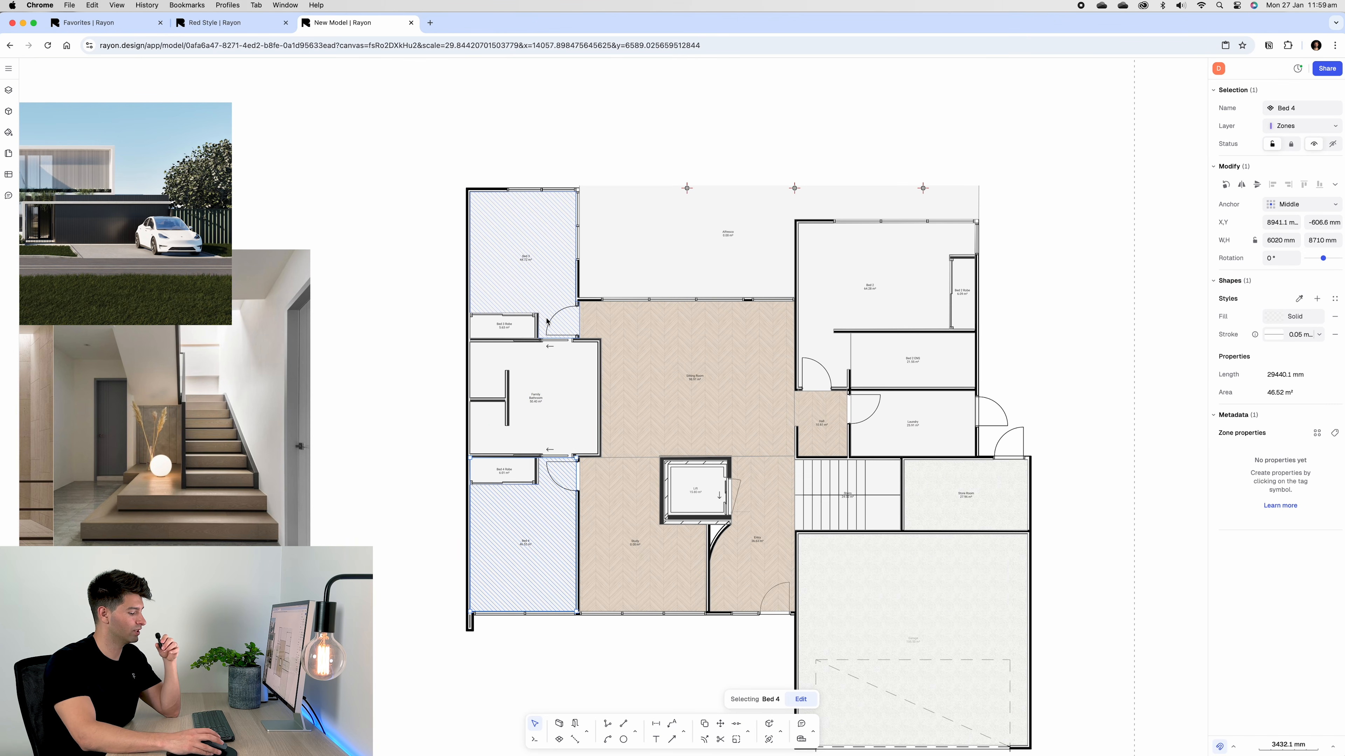
left_click(1124, 339)
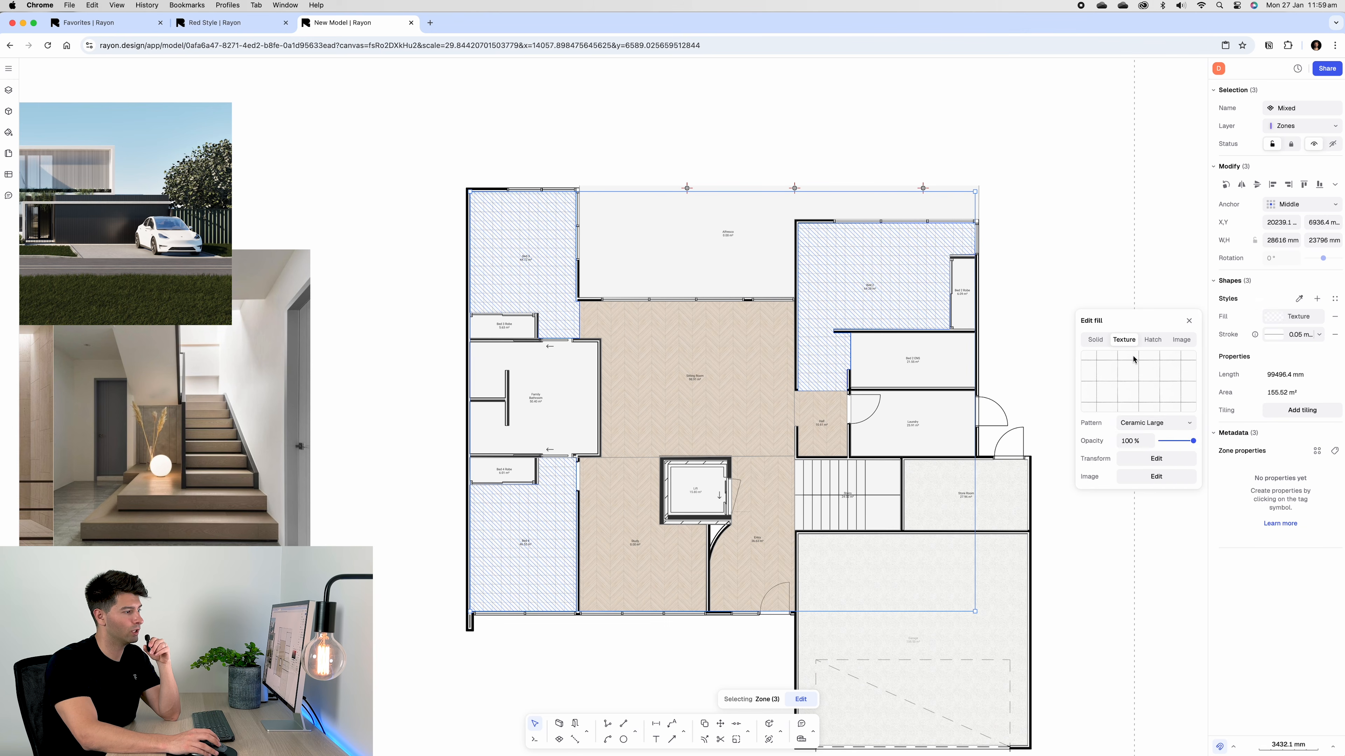
left_click(1154, 423)
scroll(1164, 576, "down", 2)
scroll(1163, 576, "down", 4)
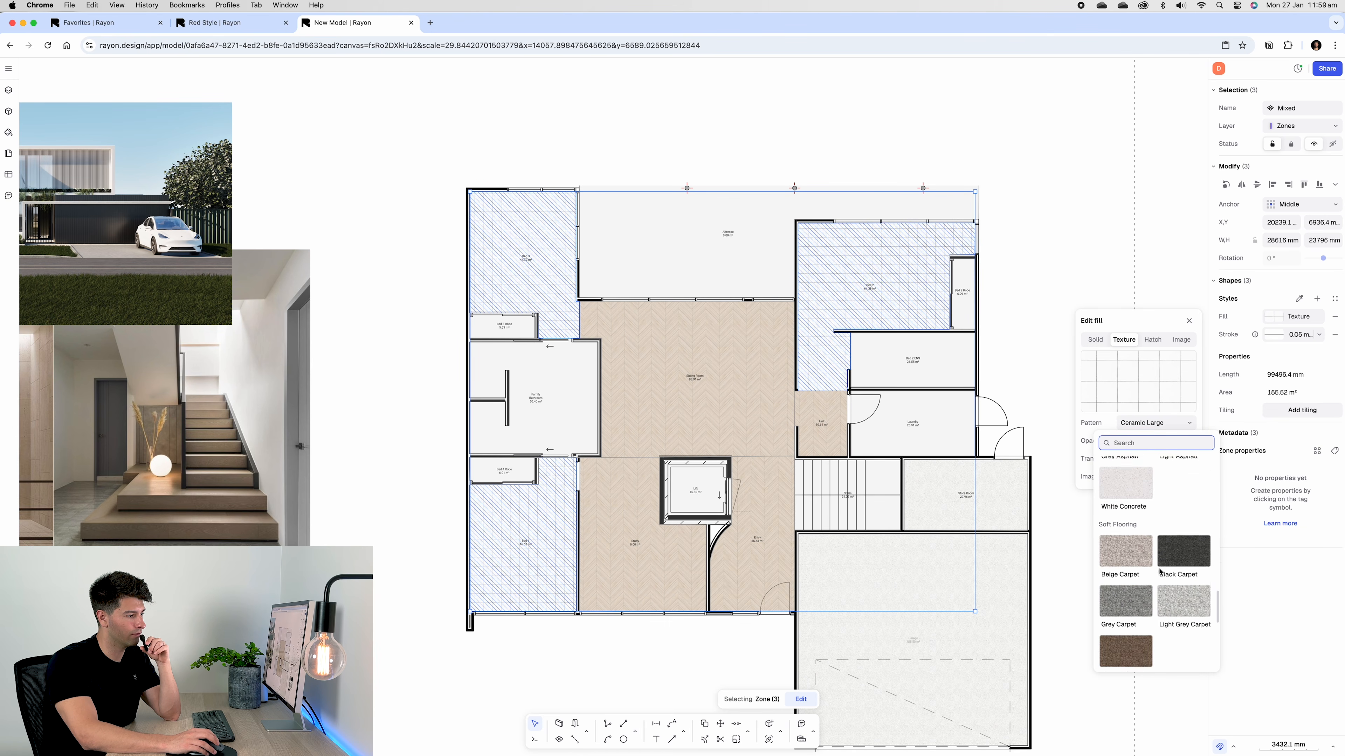
scroll(1138, 536, "up", 1)
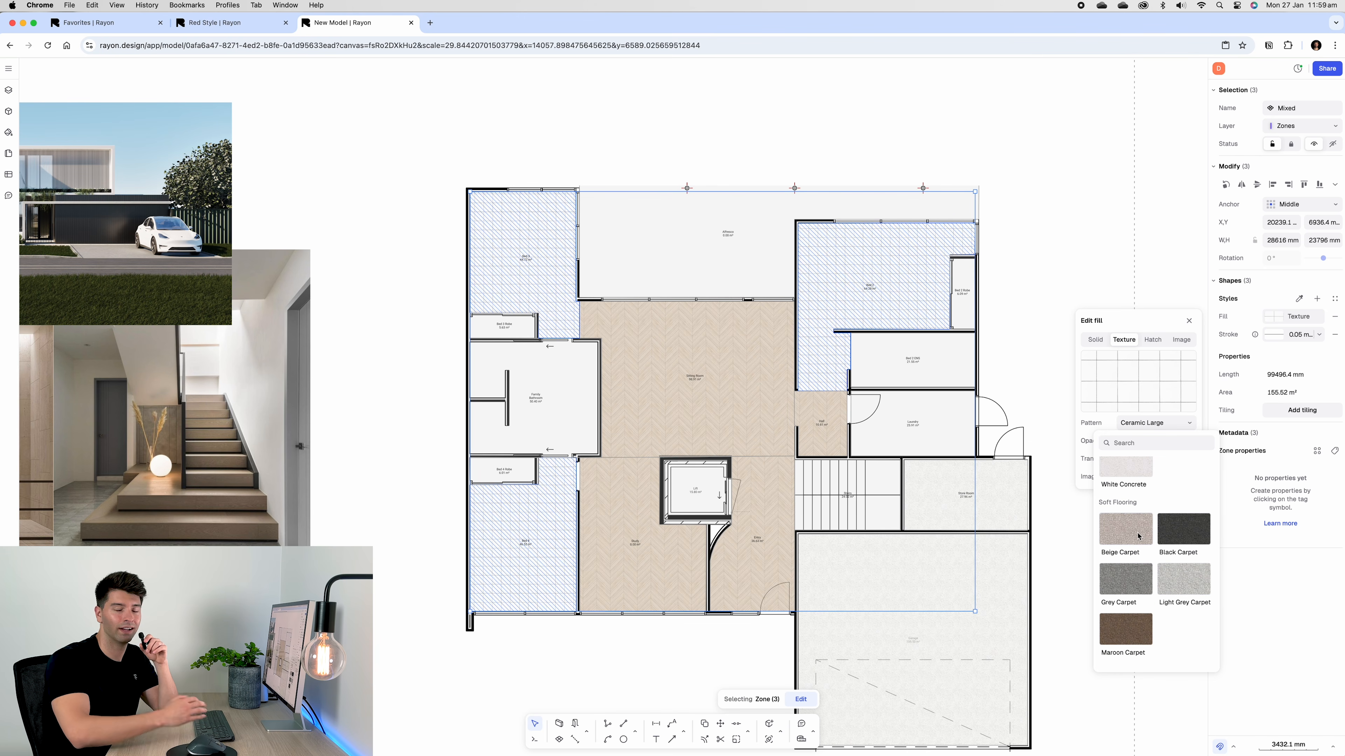
left_click(1138, 537)
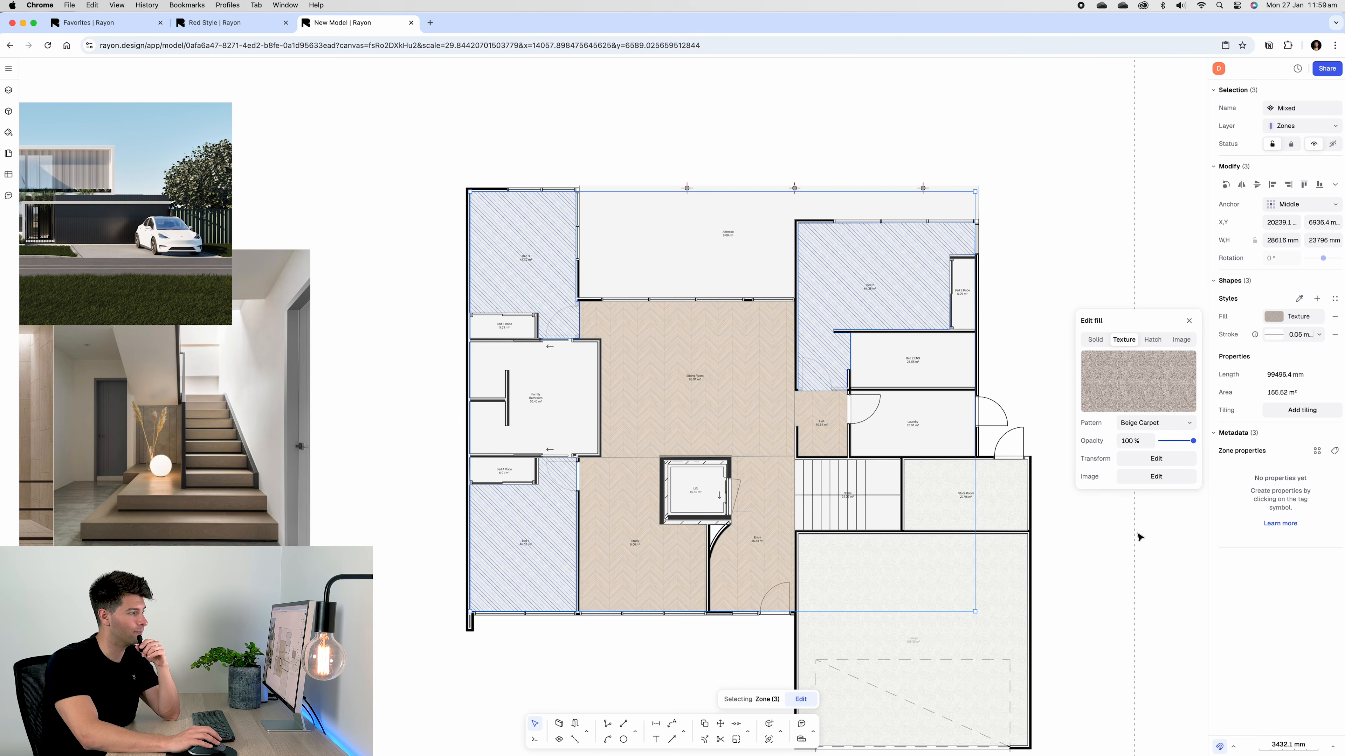
left_click(1141, 443)
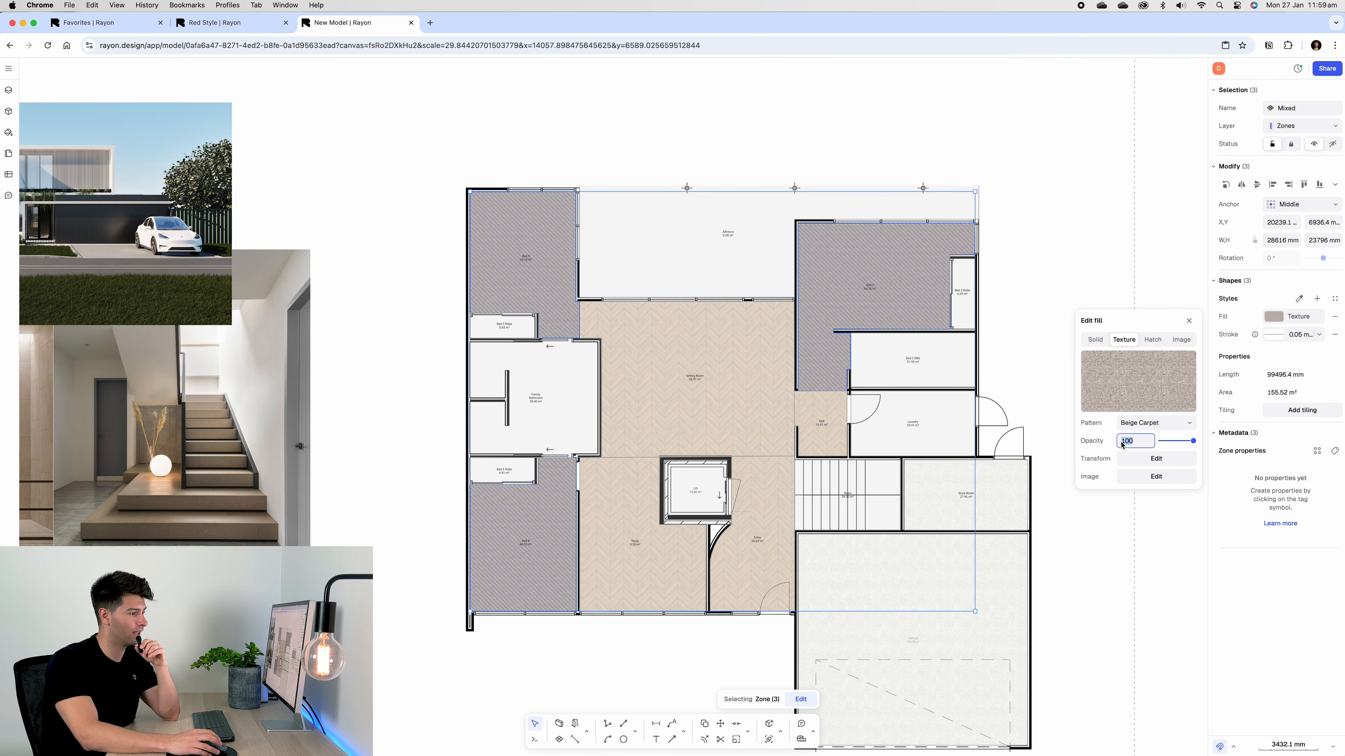
left_click(1054, 302)
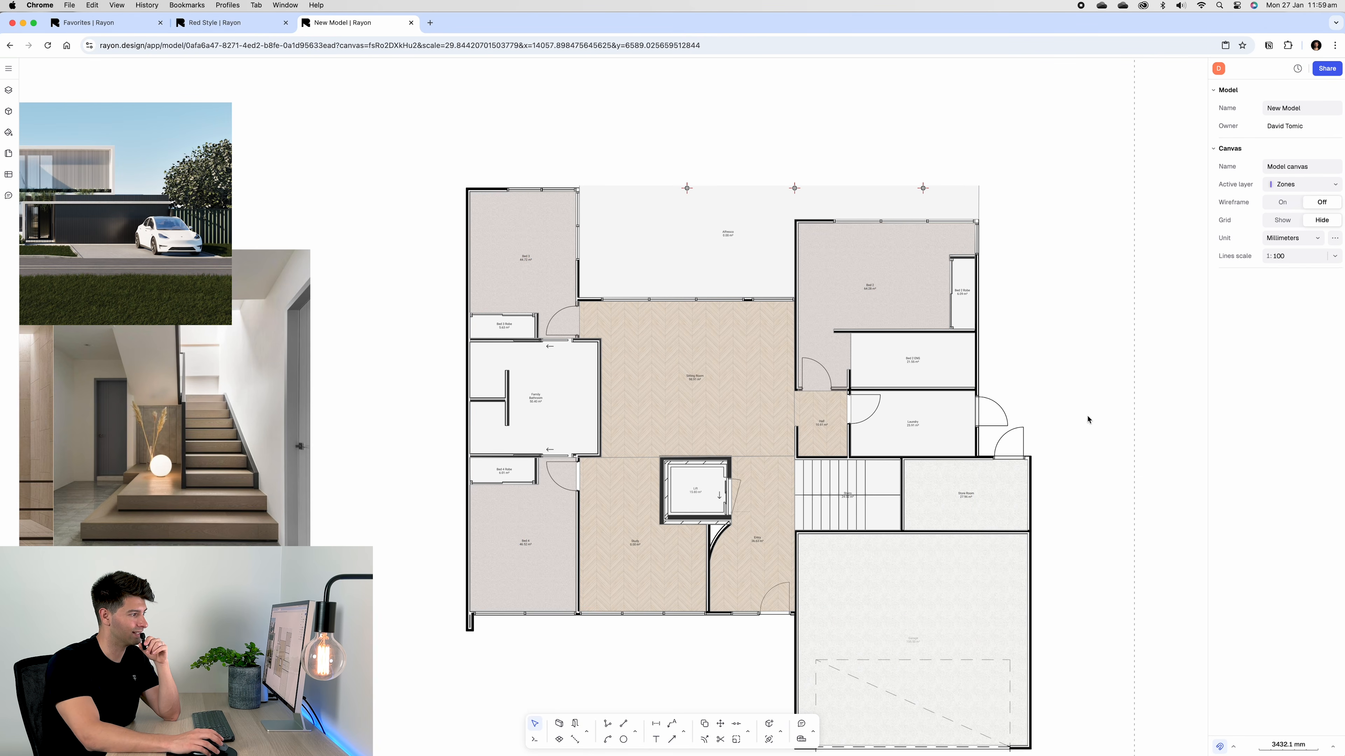
middle_click_drag(1087, 416, 1113, 358)
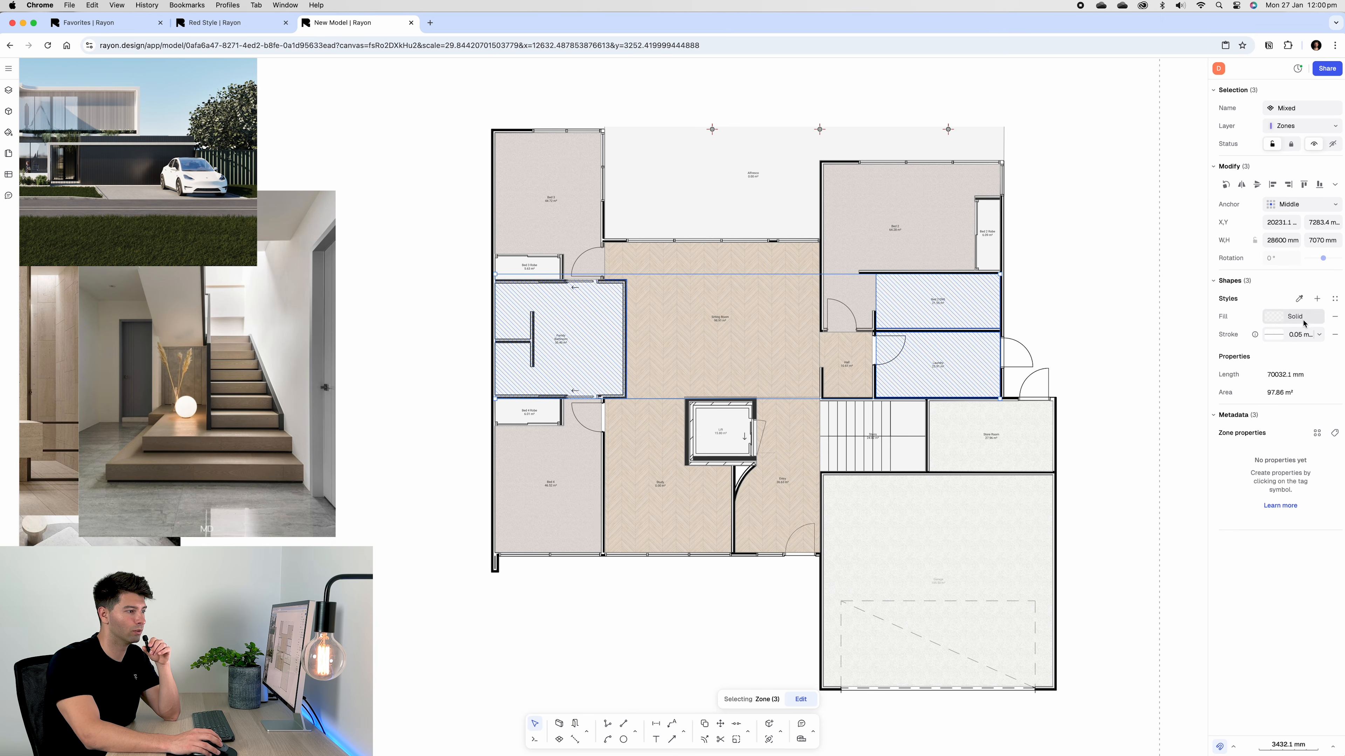
left_click(1294, 316)
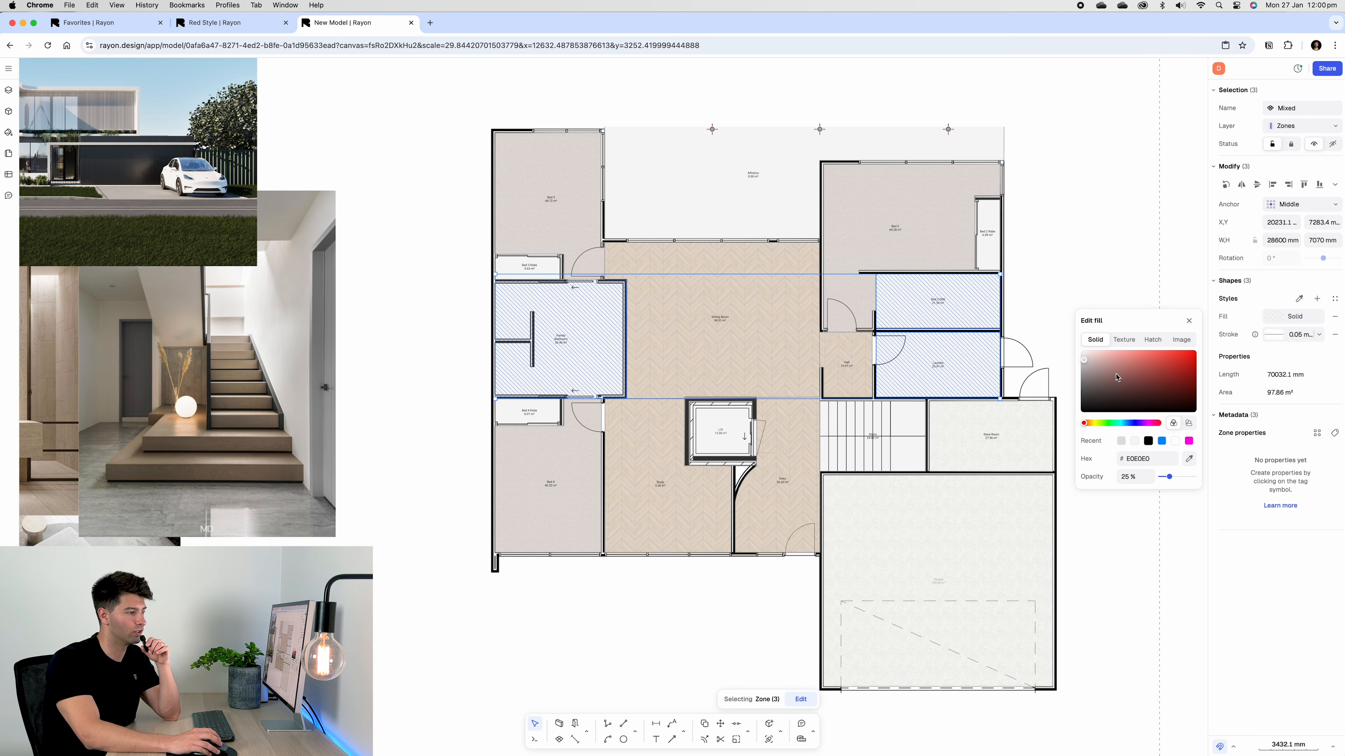
Fill the bathroom, ensuite and laundry zones with Limestone Square texture at 70% opacity
left_click(1124, 340)
left_click(1162, 423)
scroll(1185, 553, "down", 3)
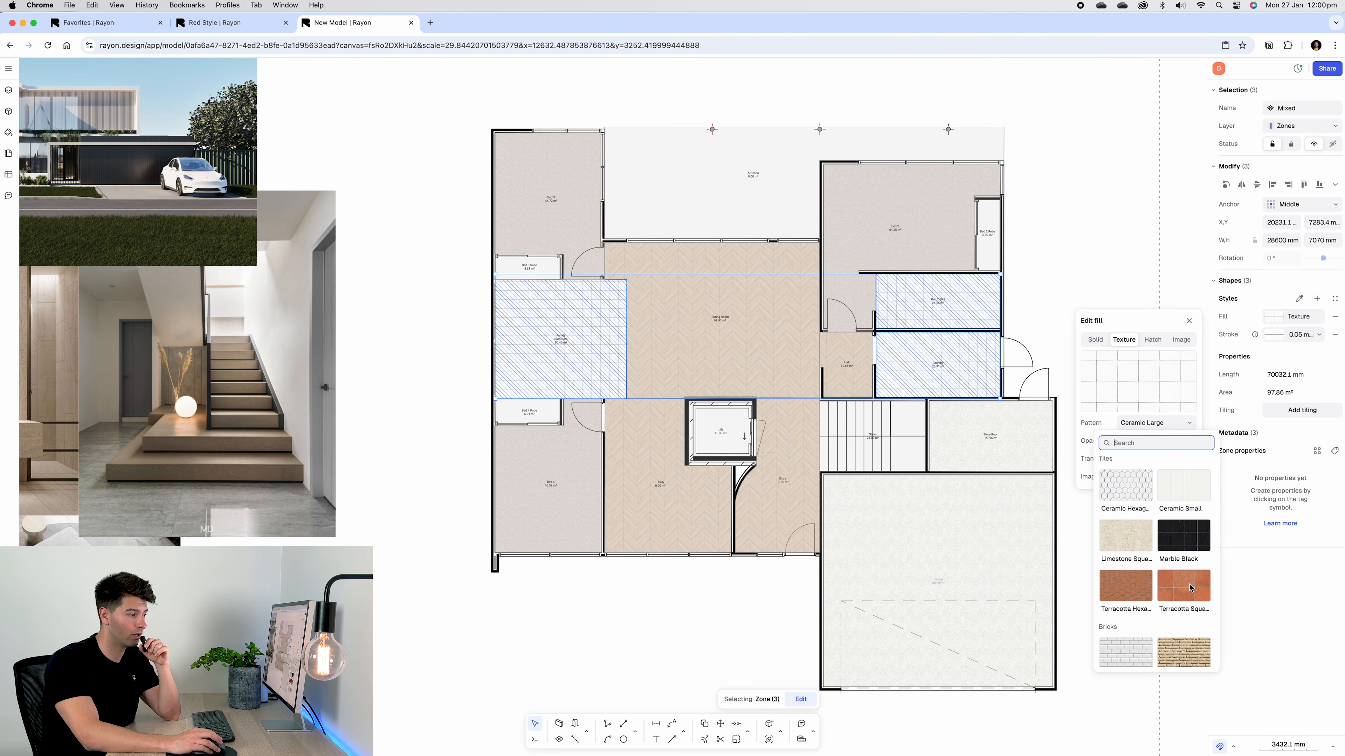
scroll(1189, 588, "down", 3)
scroll(1180, 593, "down", 5)
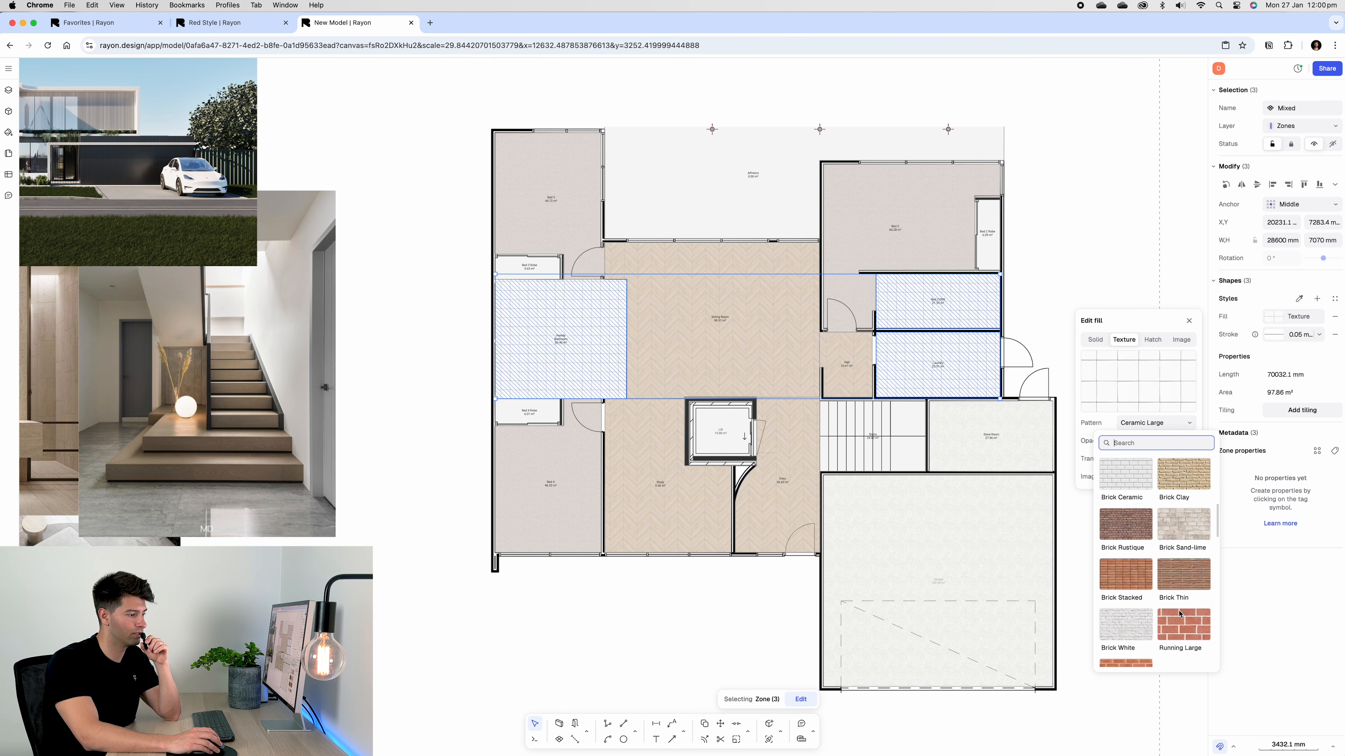
scroll(1180, 613, "down", 5)
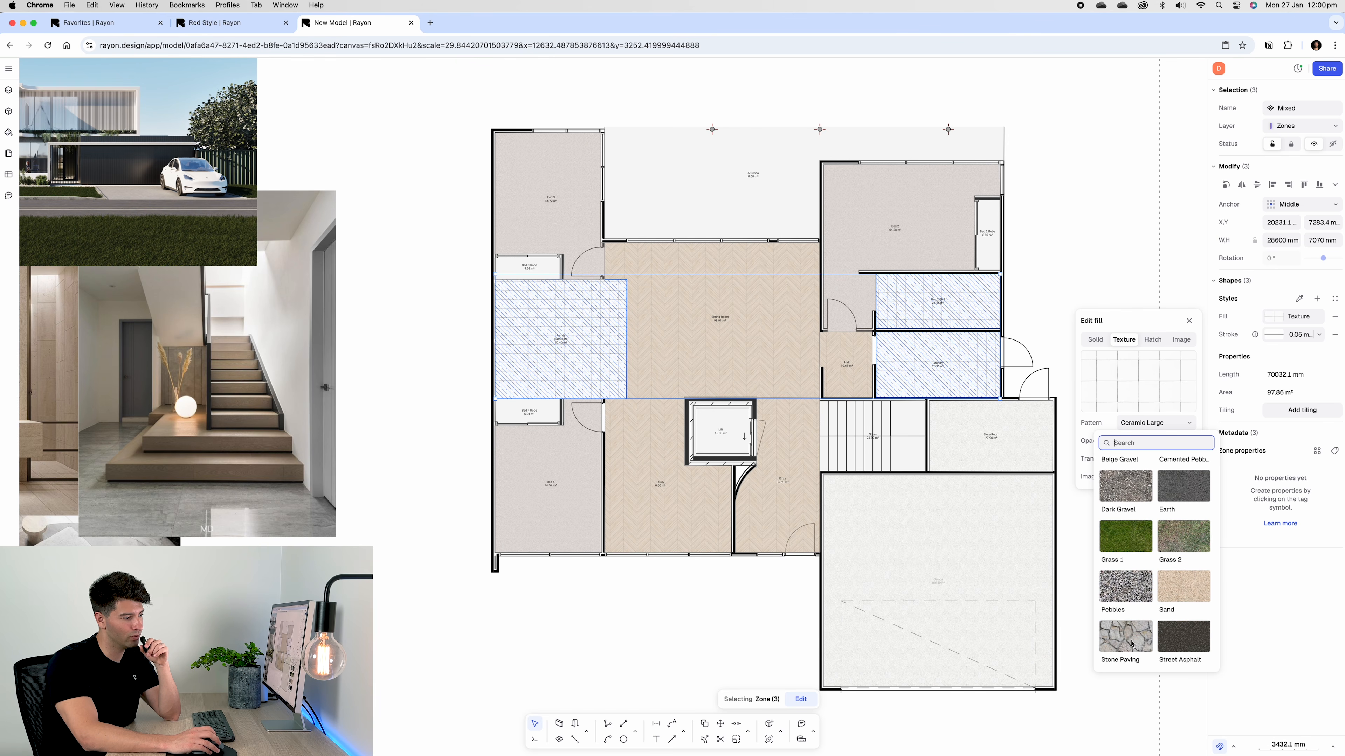
scroll(1132, 643, "up", 5)
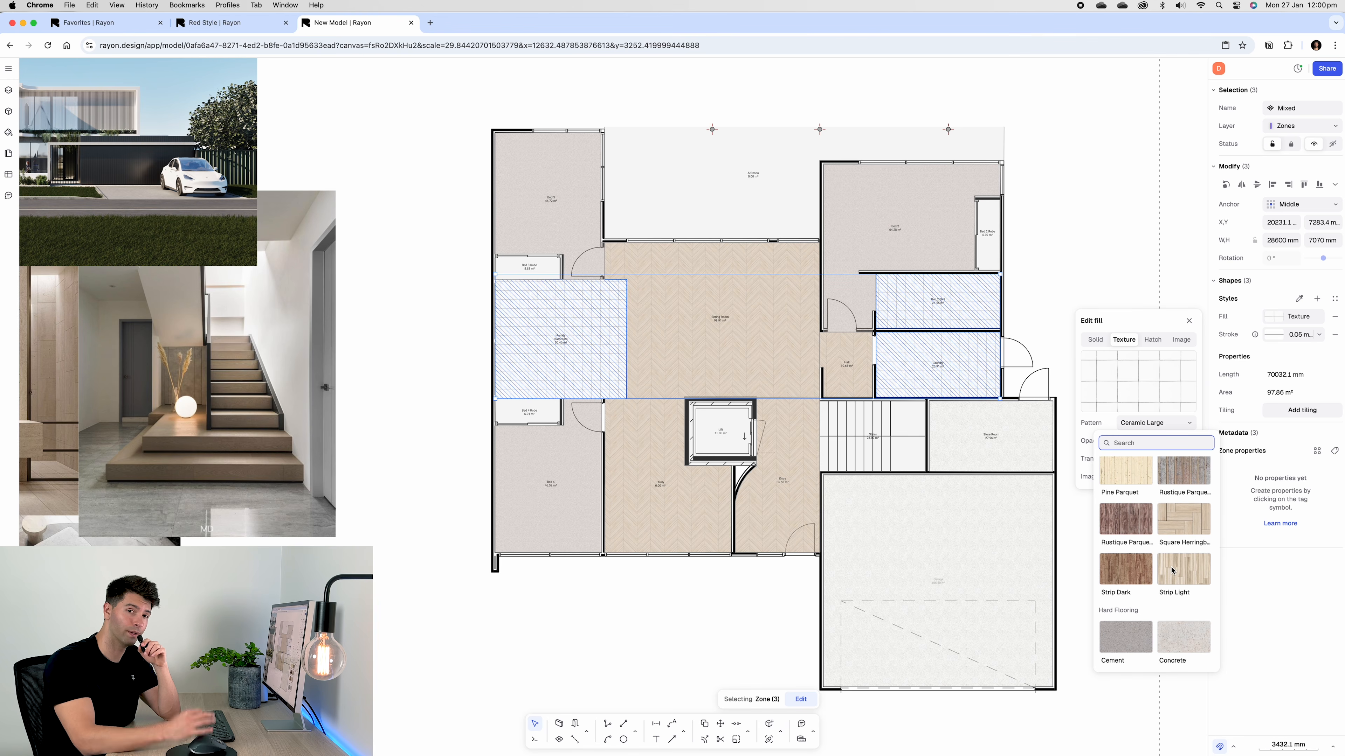
left_click(1169, 567)
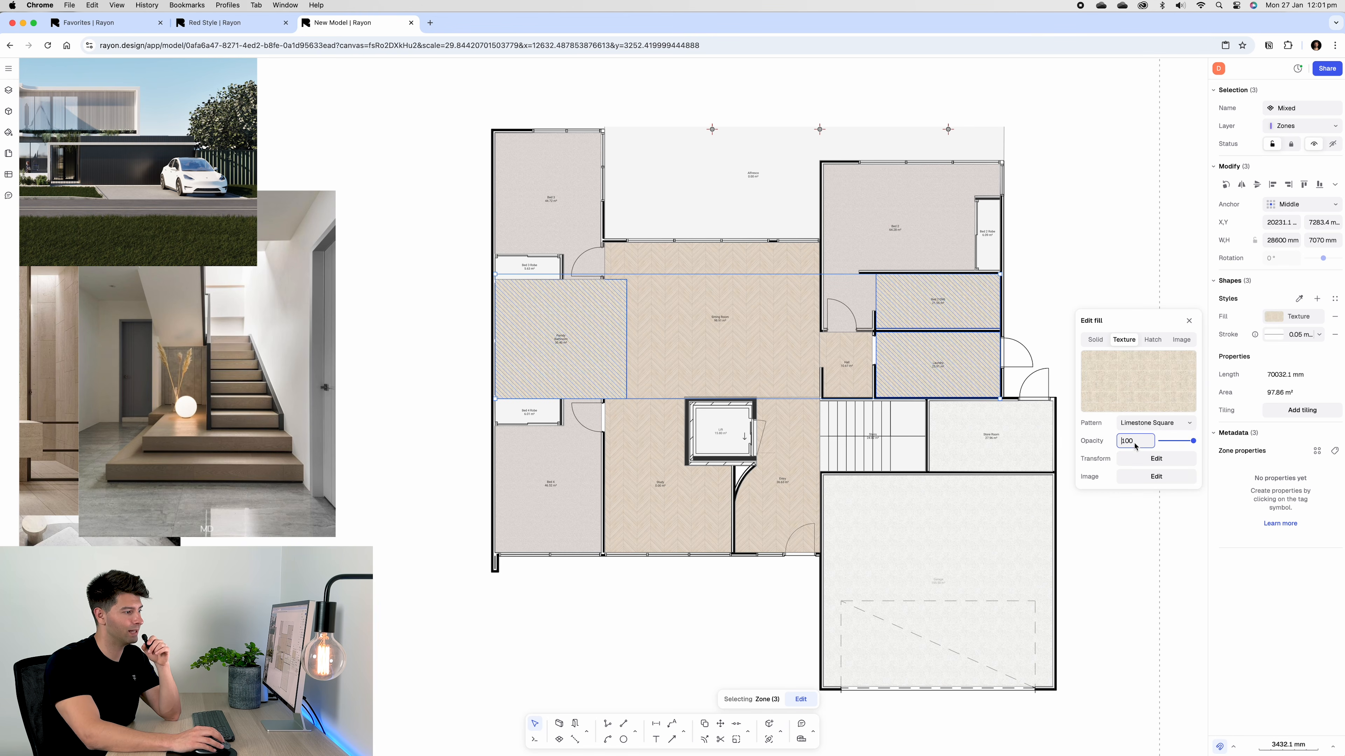
key("Return")
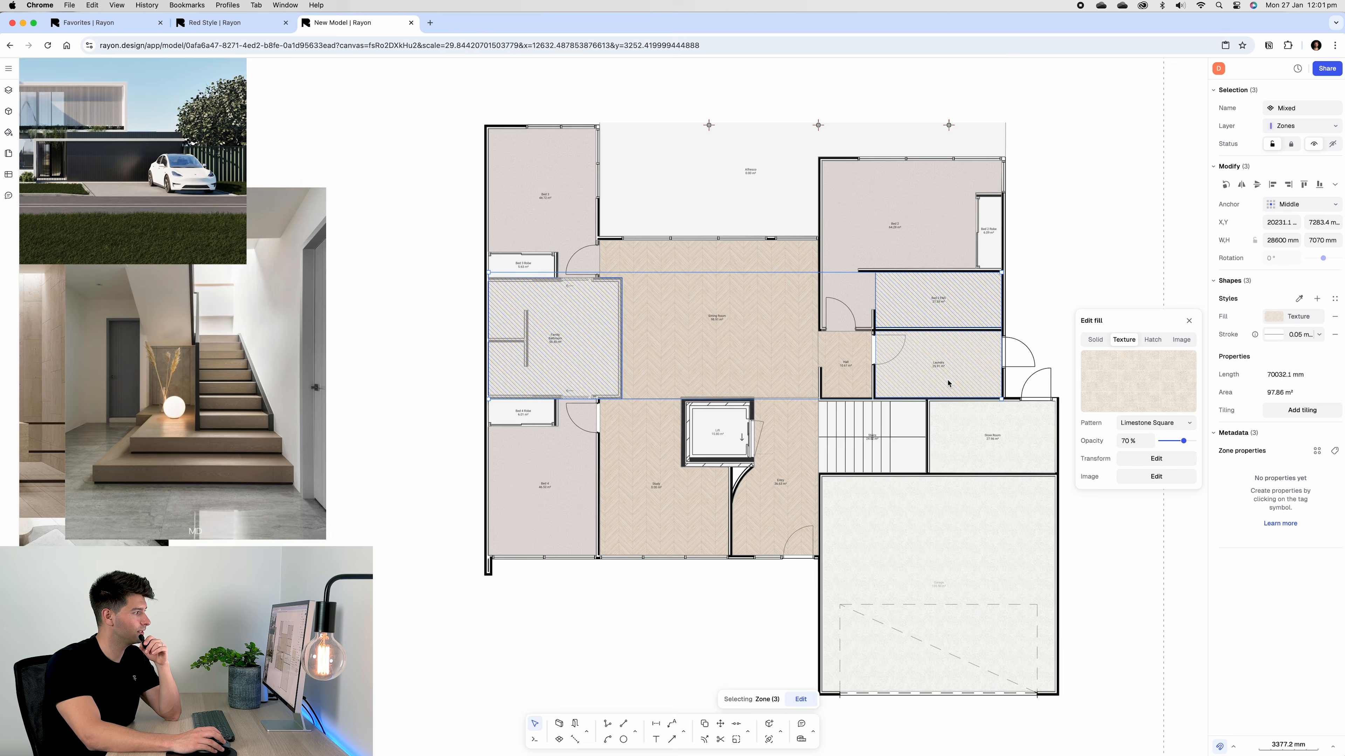
Set the limestone texture scale to 4 and deselect the robe zones
scroll(926, 382, "up", 5)
scroll(898, 390, "left", 3)
left_click(1156, 458)
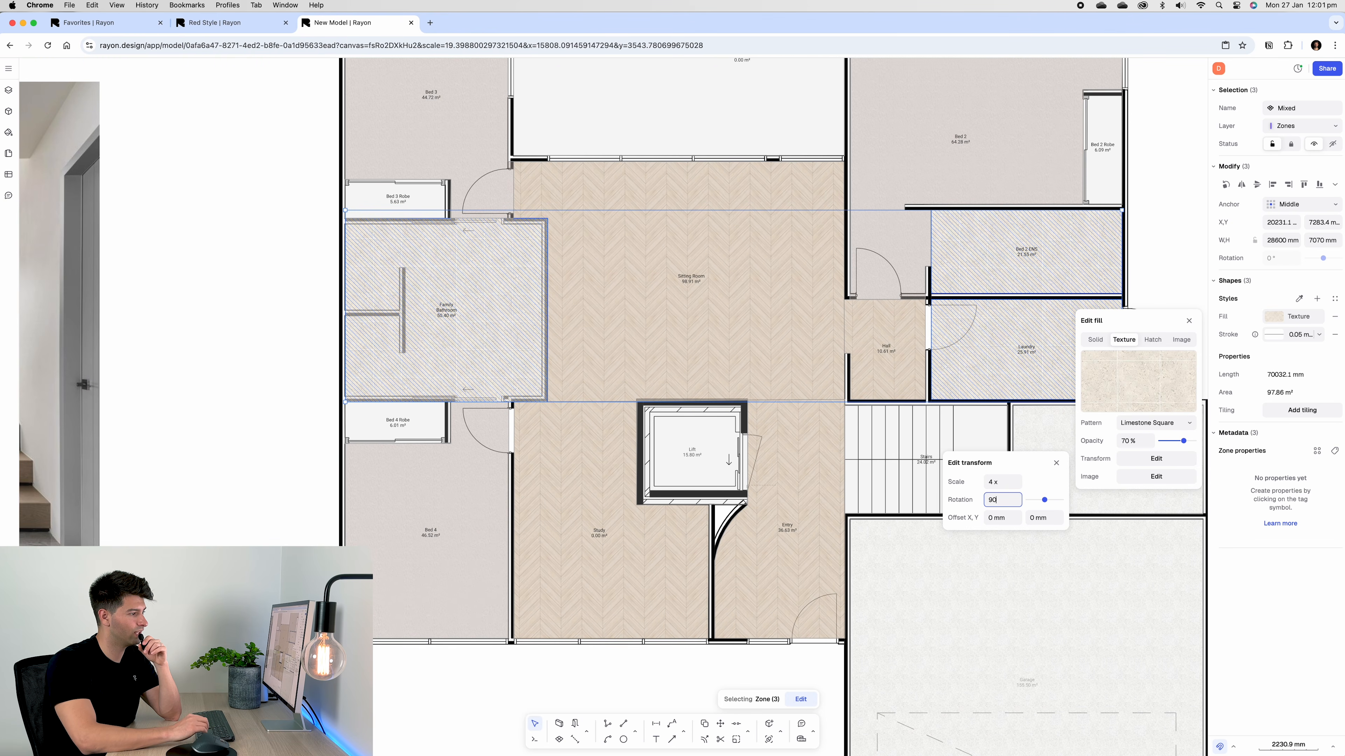
left_click(1167, 306)
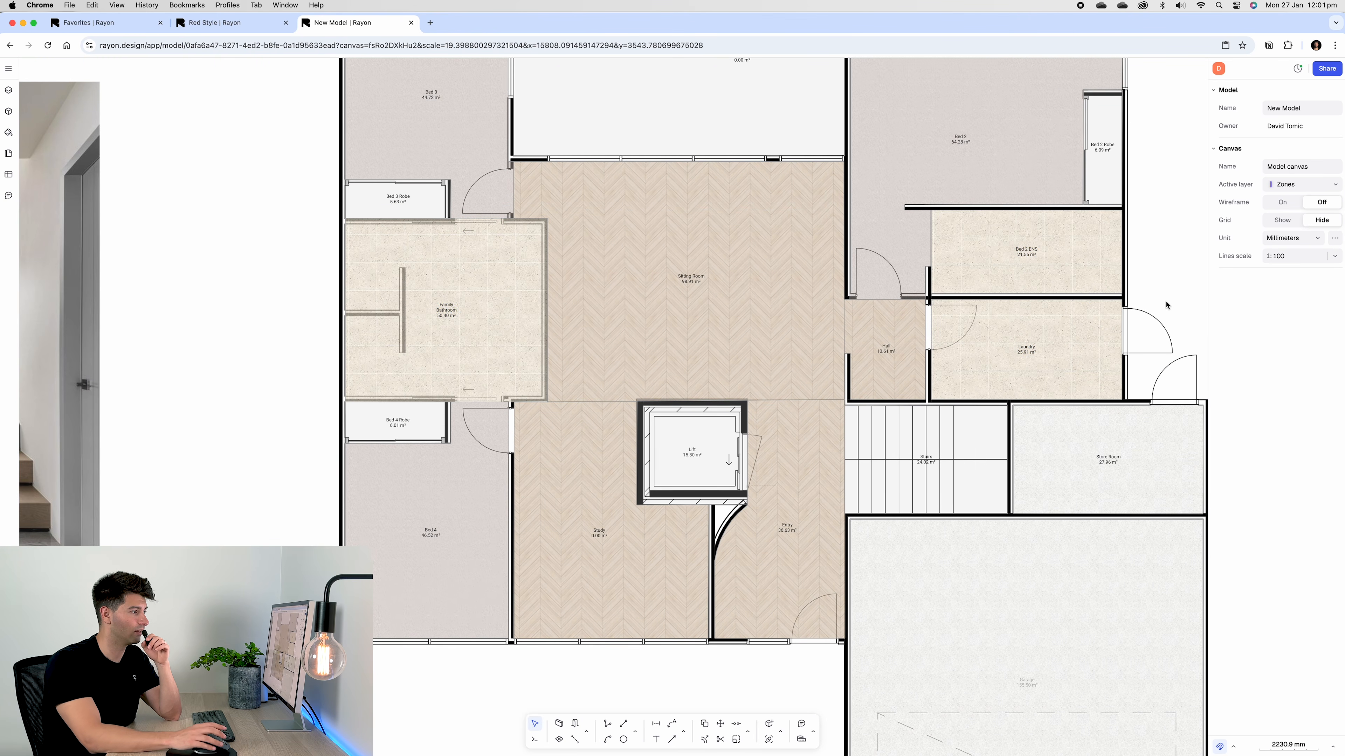
scroll(1167, 306, "down", 6)
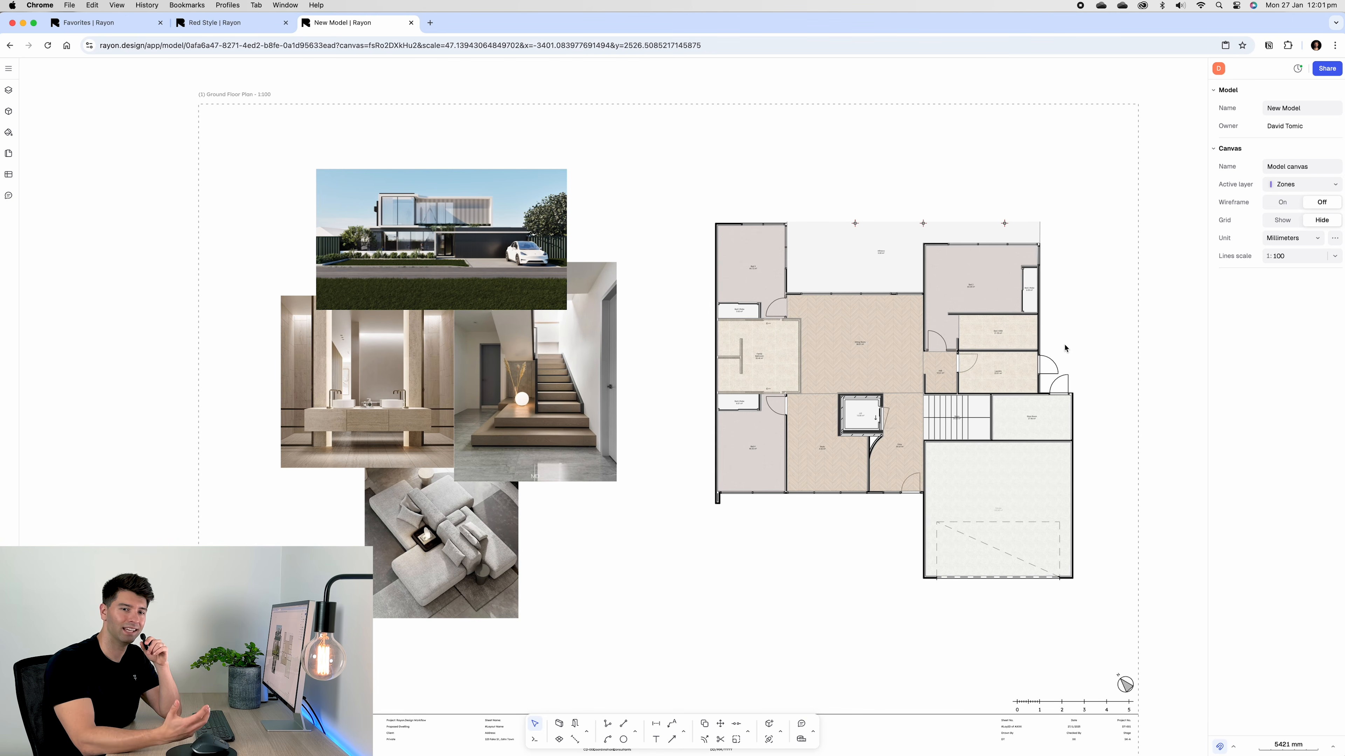
scroll(1059, 343, "up", 5)
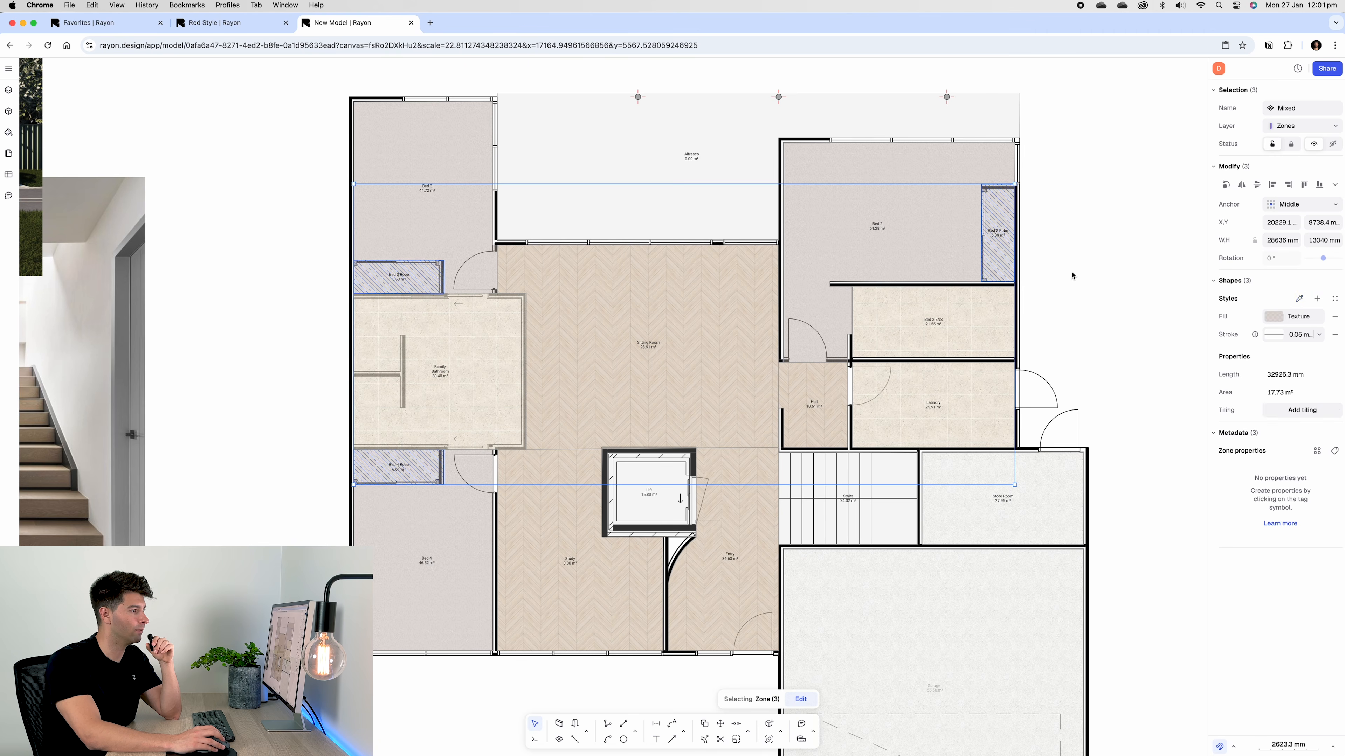
left_click(1067, 347)
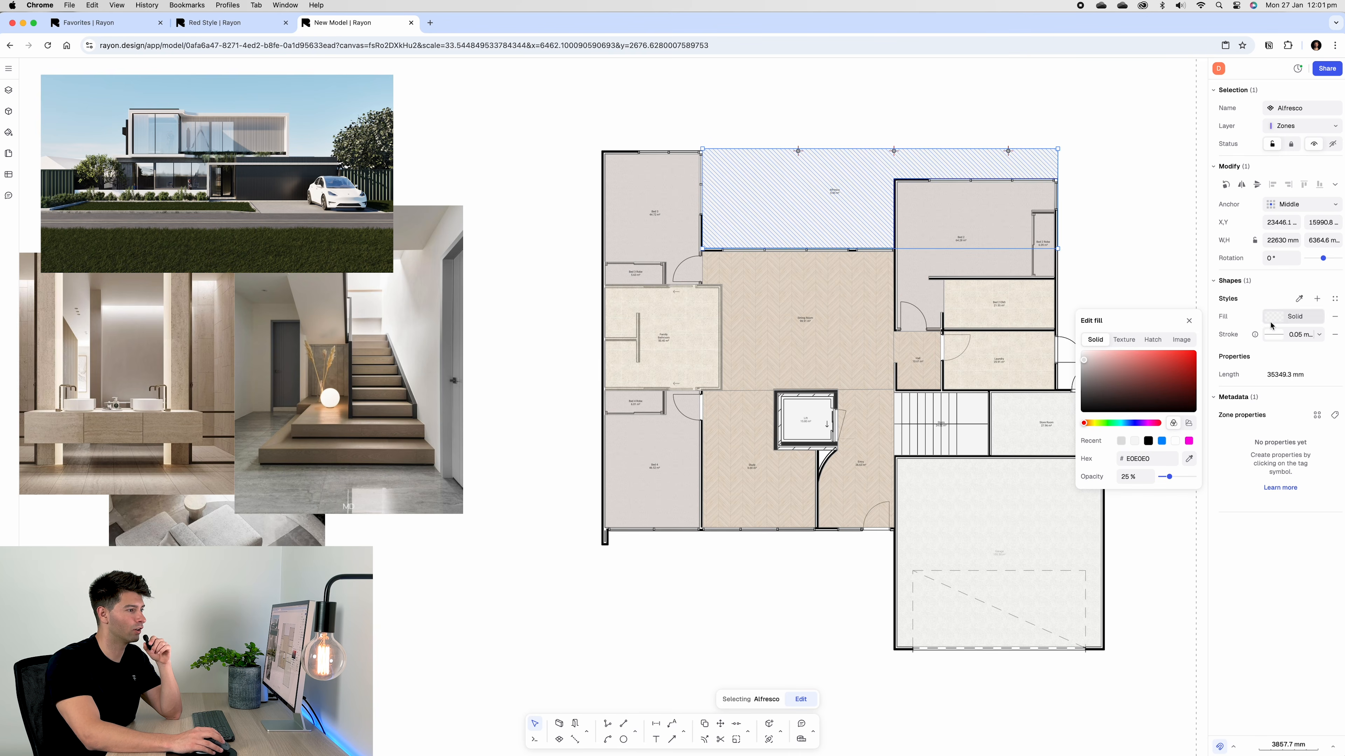
Give the Alfresco a White Concrete texture fill at 70% opacity
left_click(1123, 340)
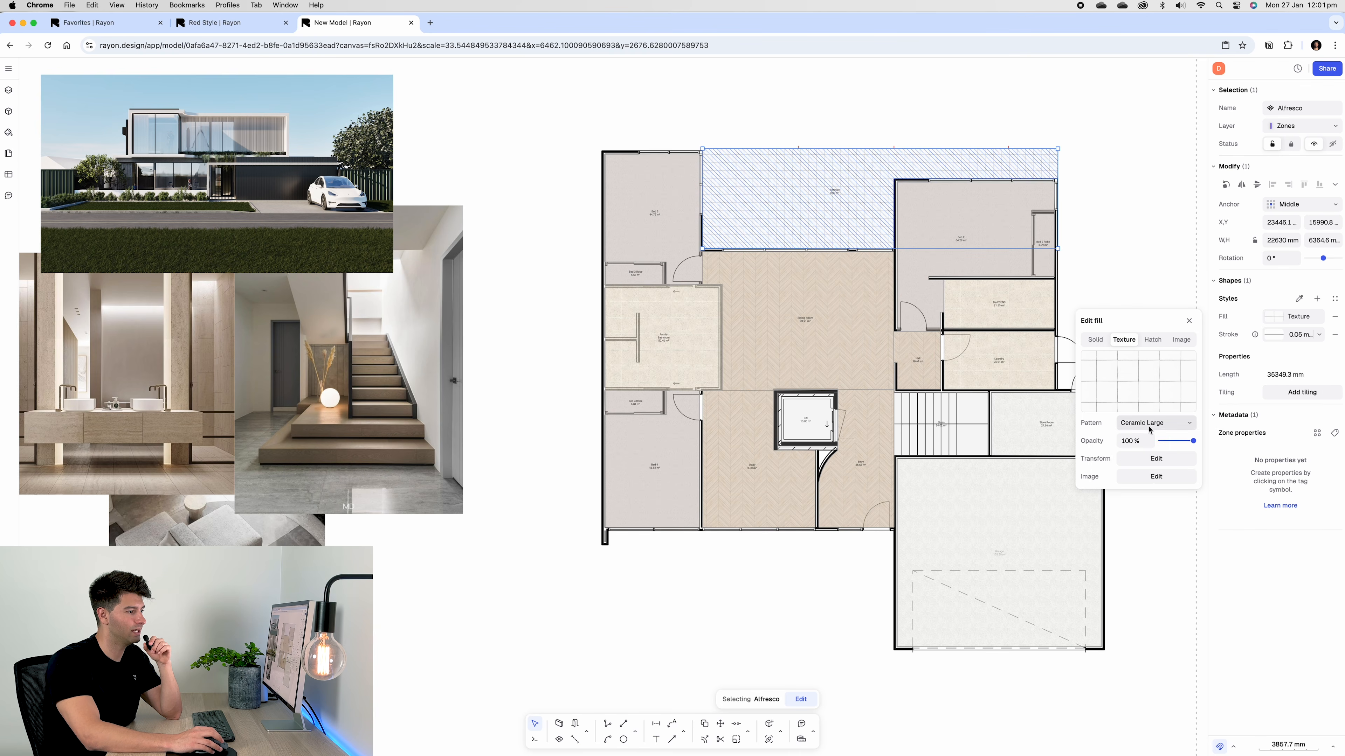
left_click(1156, 423)
scroll(1164, 562, "down", 3)
left_click(1142, 442)
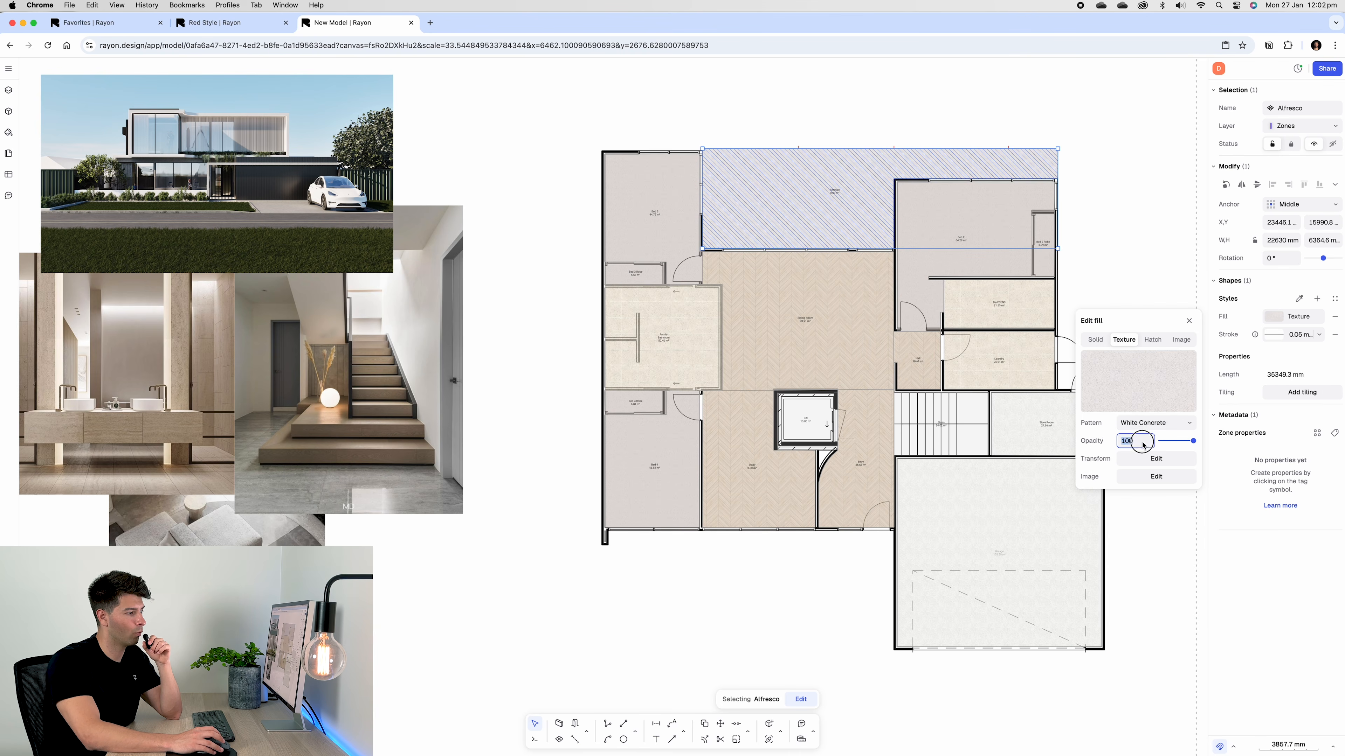